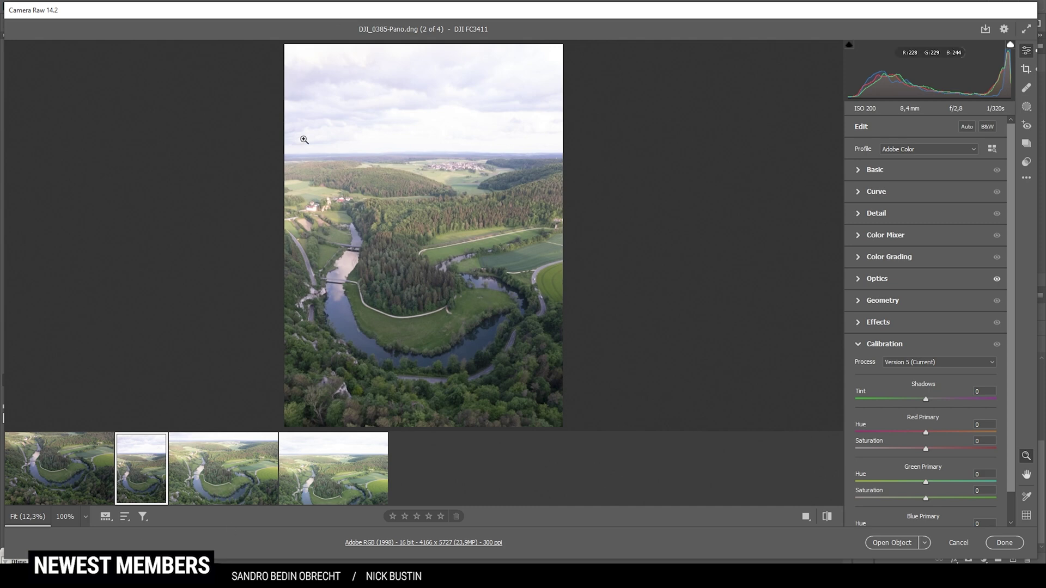
# Display DJI_0385.DNG, the first of the four drone photos, in Camera Raw.
pyautogui.click(74, 486)
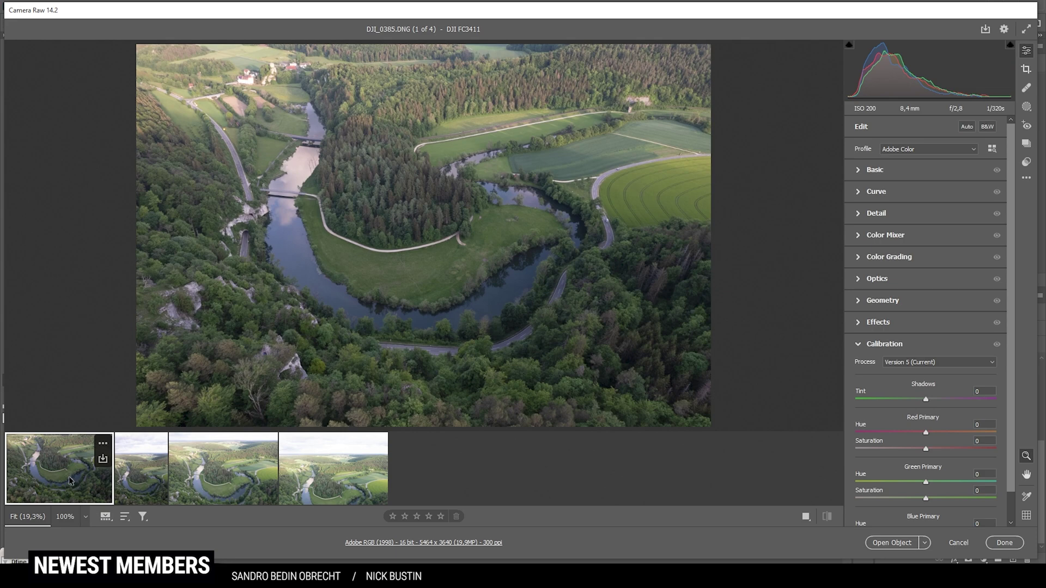
# Select the fourth, third and first drone photos and merge them into a spherical panorama preview.
pyautogui.click(213, 490)
pyautogui.click(379, 491)
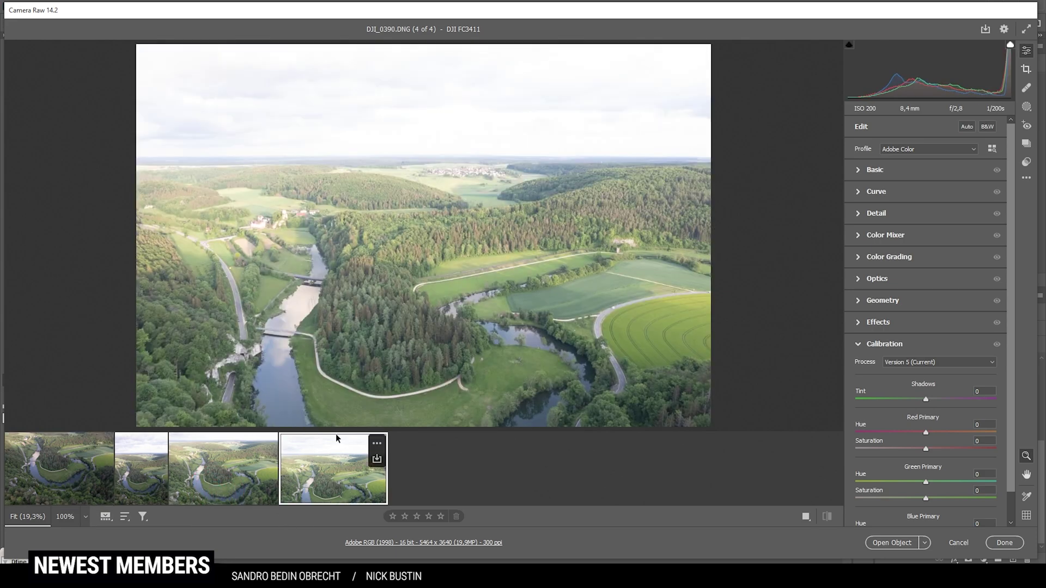
pyautogui.keyDown('ctrl'); pyautogui.click(238, 493); pyautogui.keyUp('ctrl')
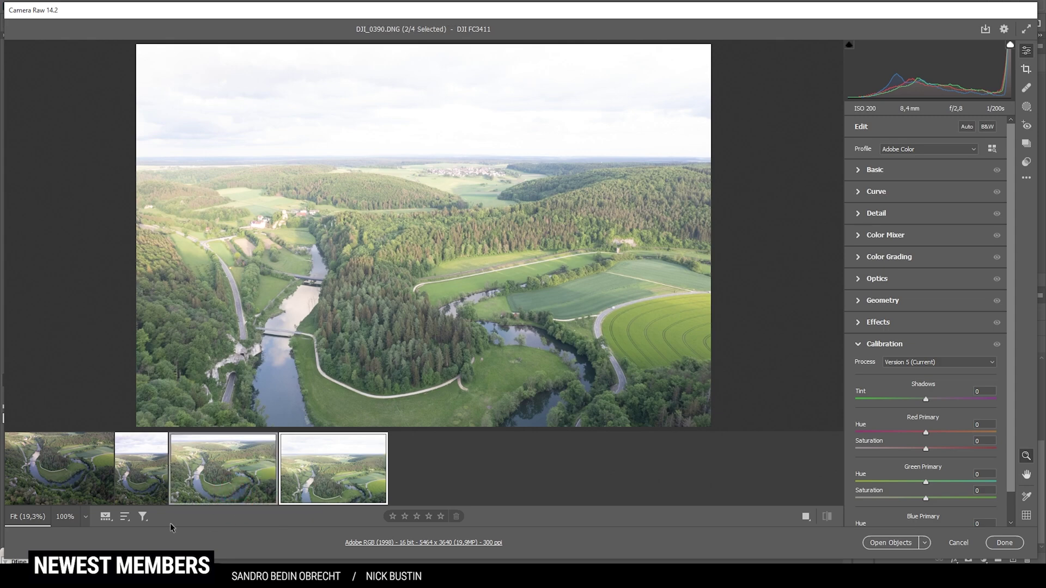
pyautogui.keyDown('ctrl'); pyautogui.click(43, 489); pyautogui.keyUp('ctrl')
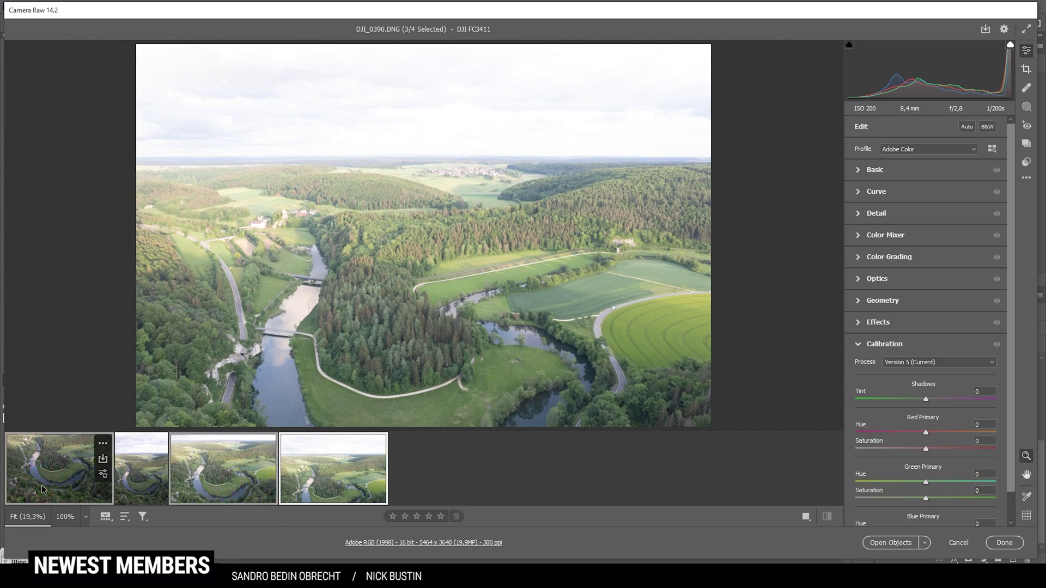
pyautogui.rightClick(65, 487)
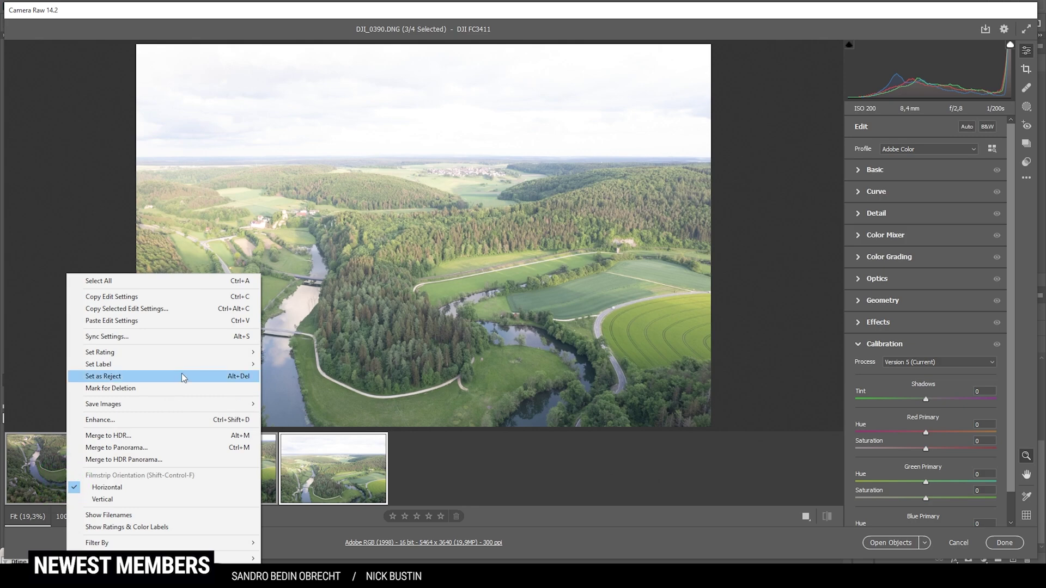
pyautogui.click(133, 452)
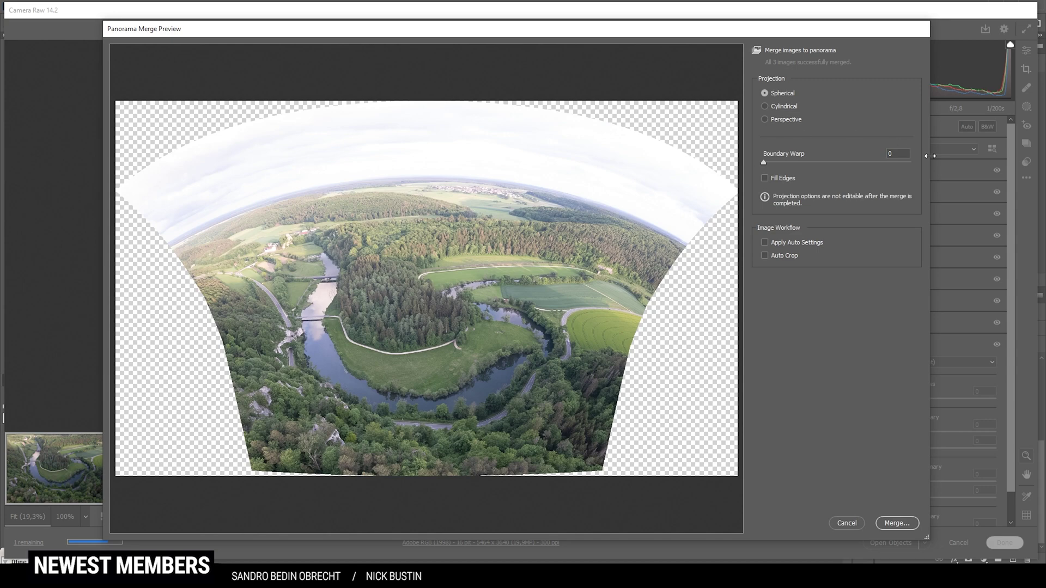
# Switch the panorama to Perspective projection and merge it into DJI_0385-Pano.dng.
pyautogui.moveTo(766, 162); pyautogui.dragTo(739, 173)
pyautogui.click(757, 121)
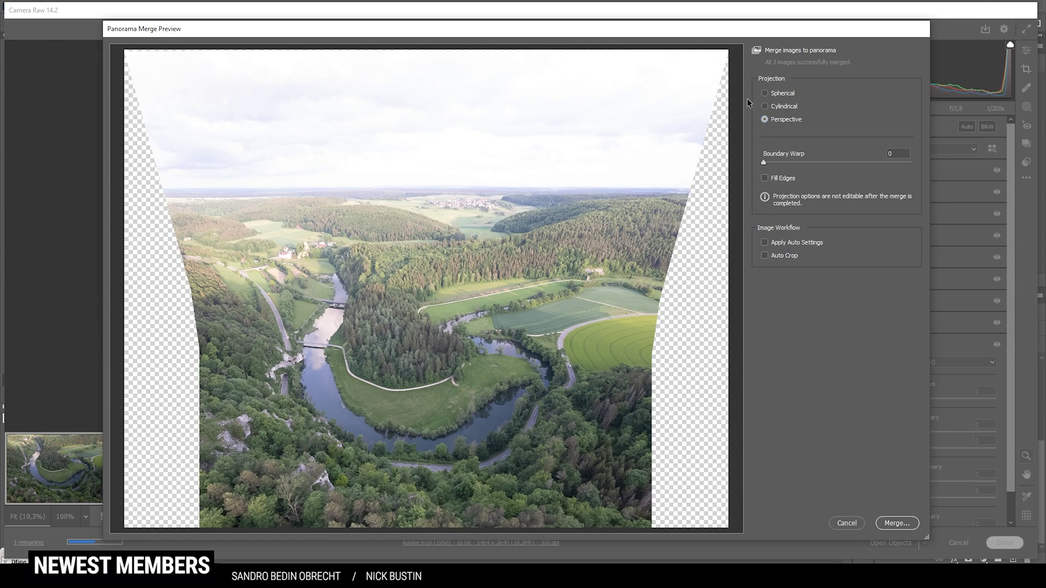
pyautogui.click(894, 524)
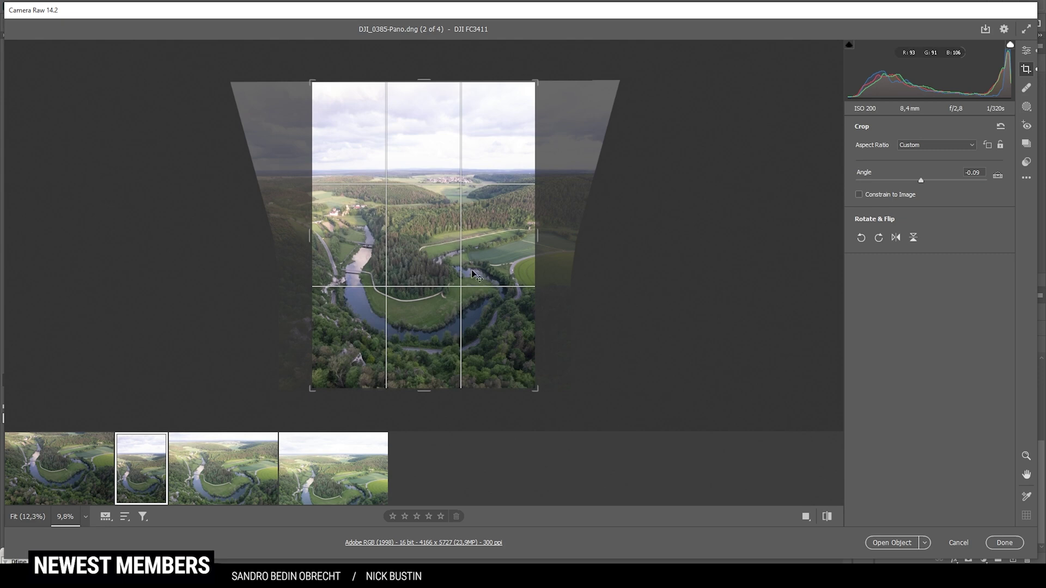
# Commit the tall vertical crop and collapse the filmstrip to enlarge the preview.
pyautogui.press('Return')
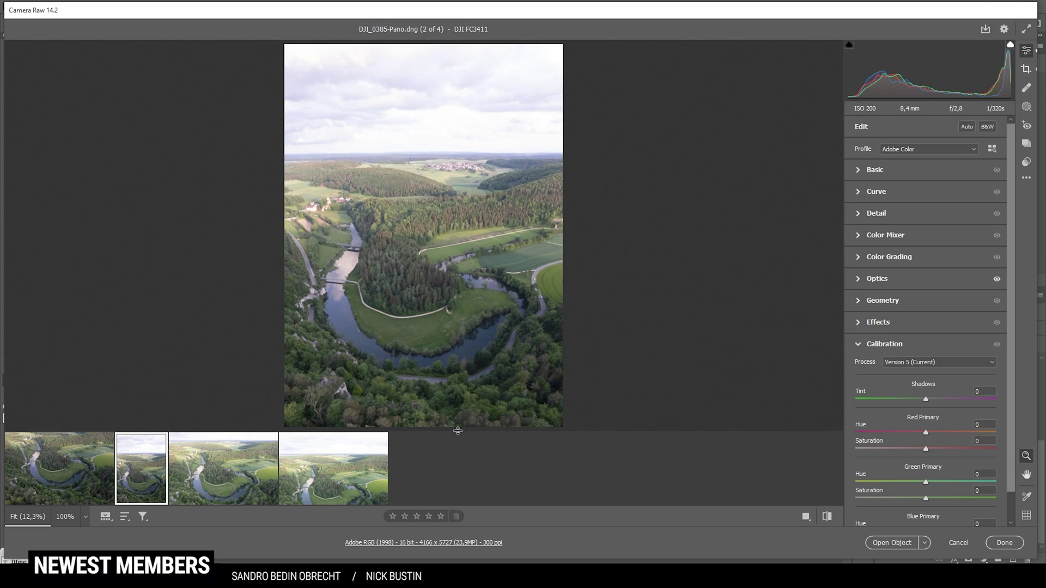
pyautogui.moveTo(455, 429); pyautogui.dragTo(456, 463)
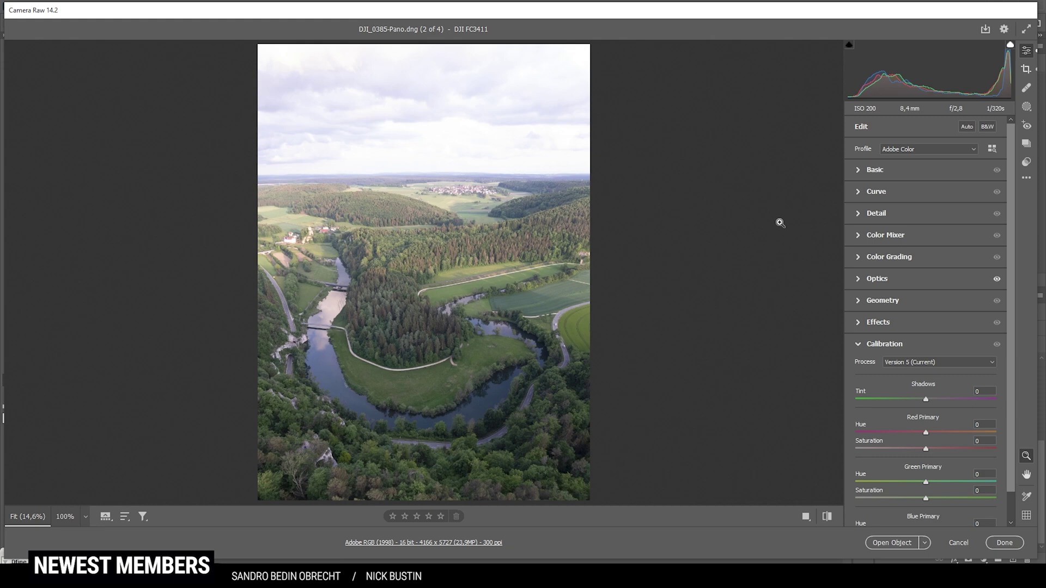
# Apply the Adobe Neutral profile, checking it in the profile browser before returning to Basic.
pyautogui.click(906, 148)
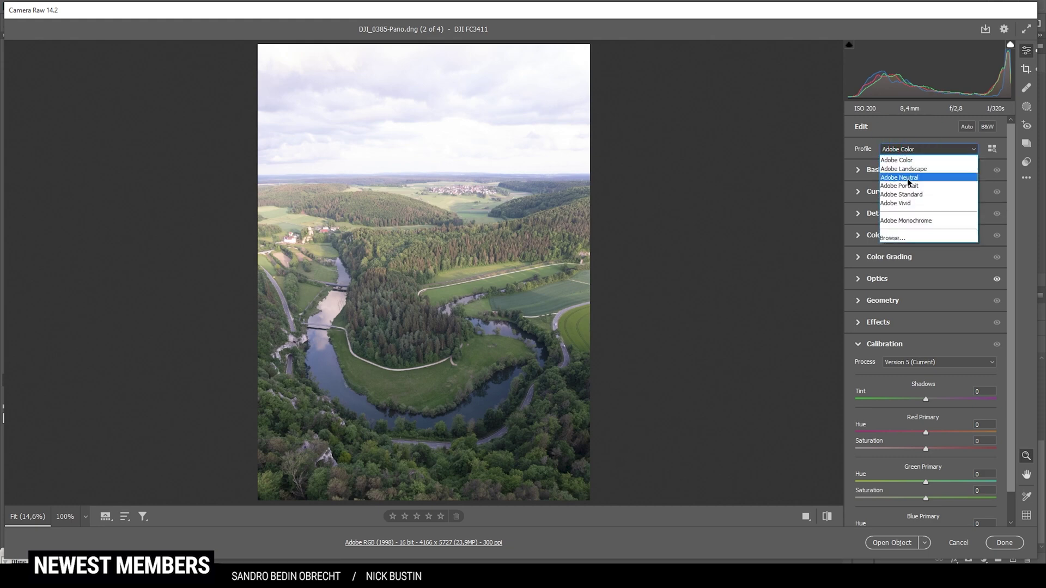
pyautogui.click(907, 178)
pyautogui.click(917, 151)
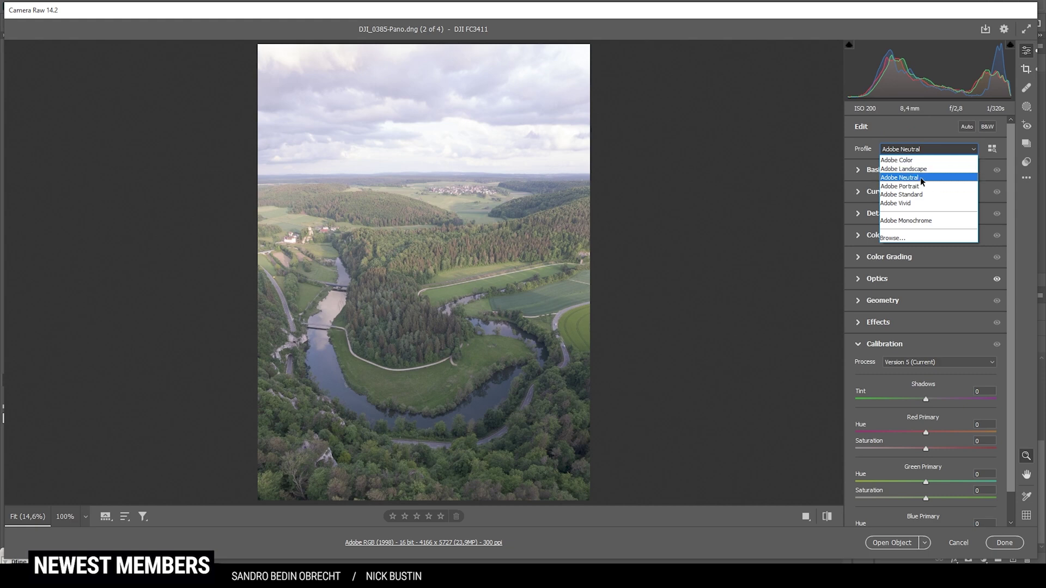
pyautogui.click(909, 237)
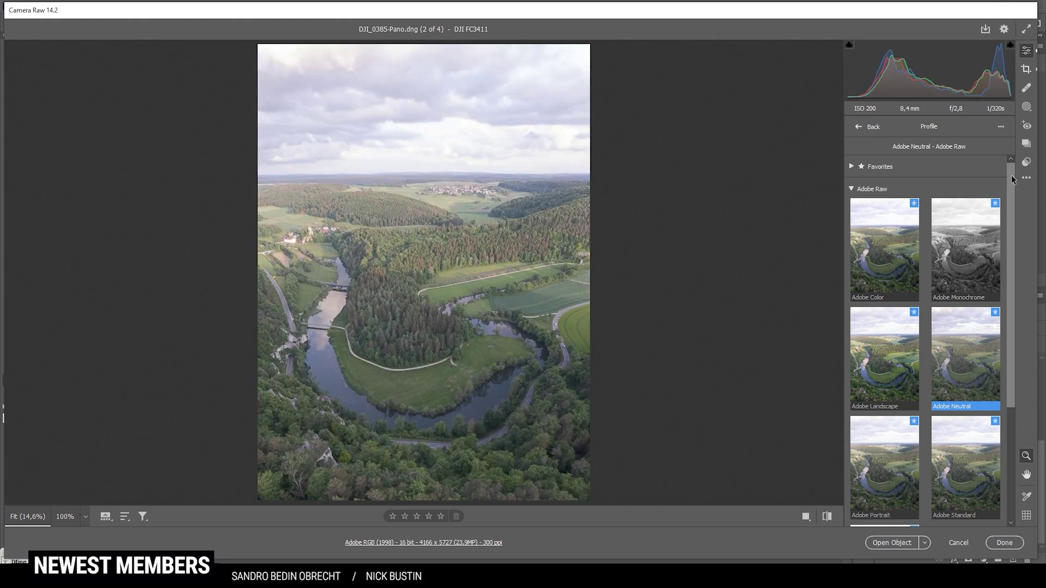
pyautogui.moveTo(1013, 180)
pyautogui.mouseDown()
pyautogui.moveTo(1012, 200)
pyautogui.moveTo(1016, 173)
pyautogui.mouseUp()
pyautogui.click(873, 128)
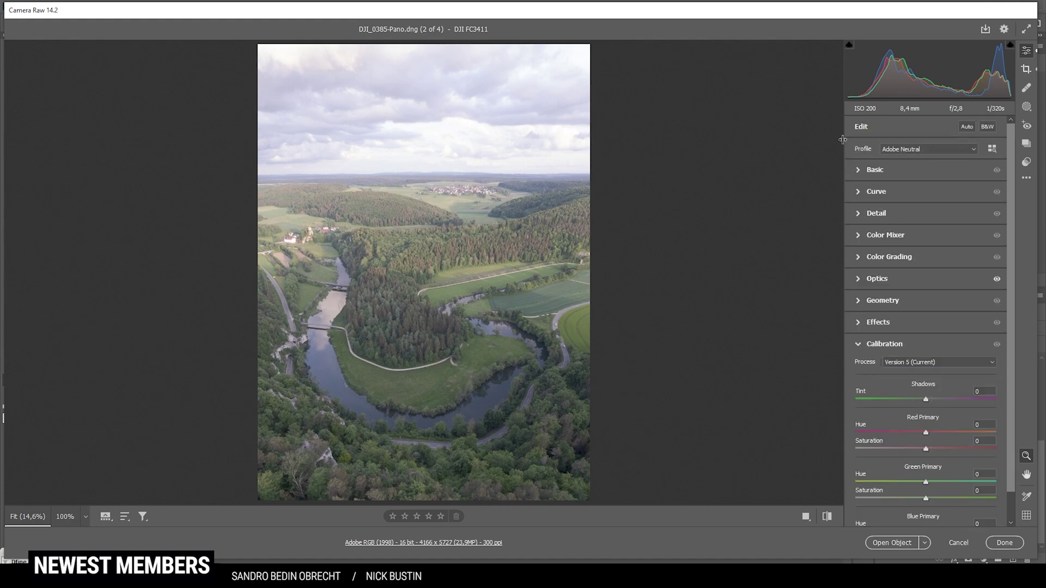
pyautogui.click(859, 170)
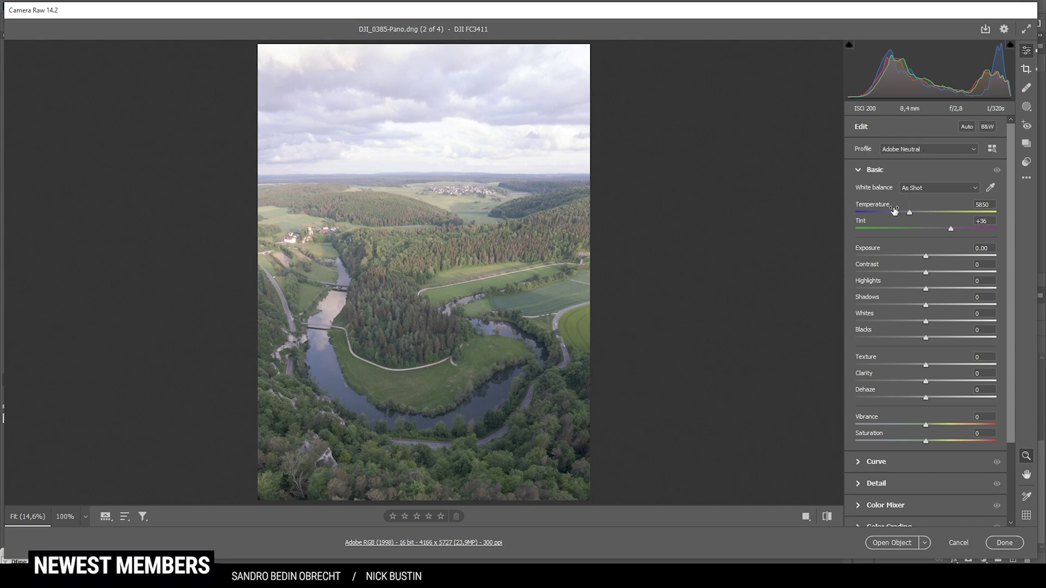
# Set white balance to Cloudy, exposure to -0.45 and highlights to -100.
pyautogui.click(914, 190)
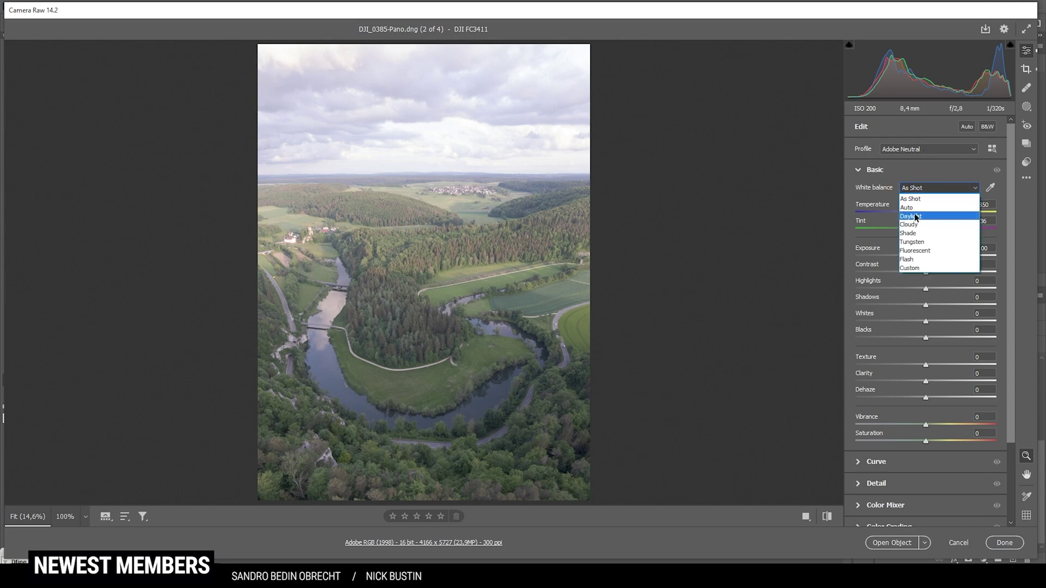
pyautogui.click(916, 225)
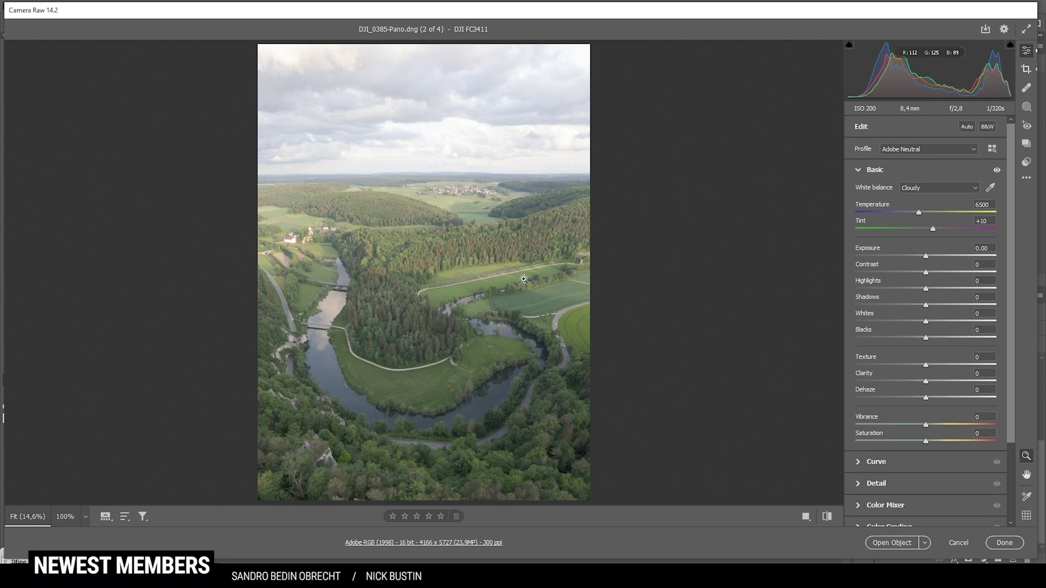
pyautogui.moveTo(926, 256); pyautogui.dragTo(919, 257)
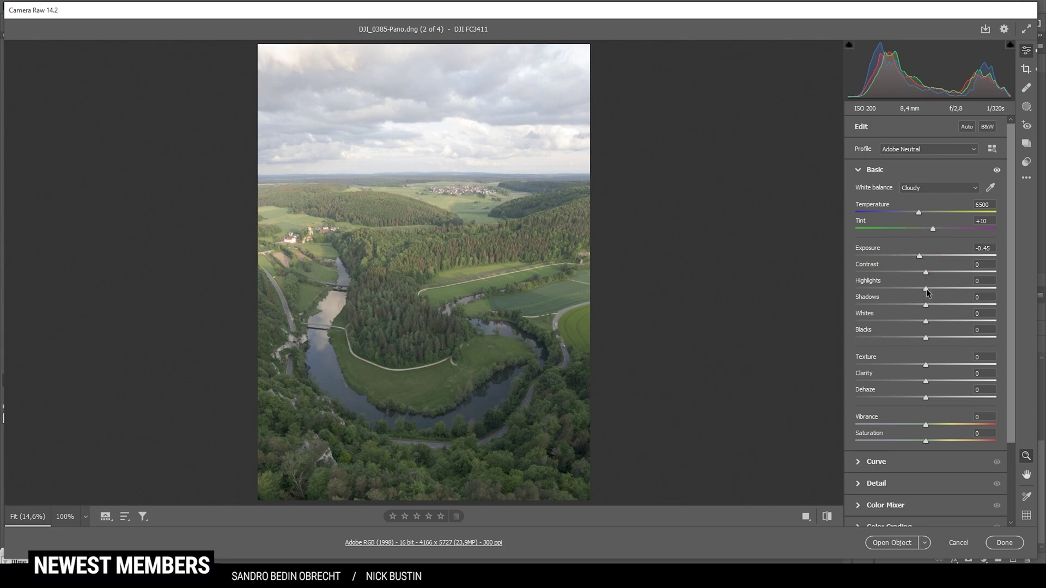
pyautogui.moveTo(926, 288); pyautogui.dragTo(752, 289)
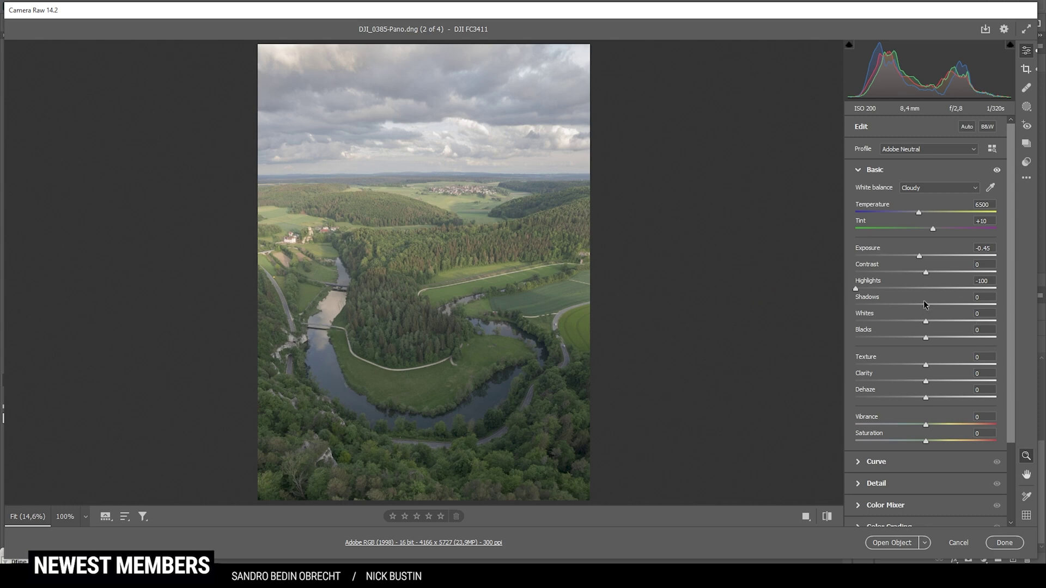
# Raise contrast +26, texture +6, clarity +8, dehaze +19, vibrance +8, then compare with defaults.
pyautogui.moveTo(924, 270); pyautogui.dragTo(946, 275)
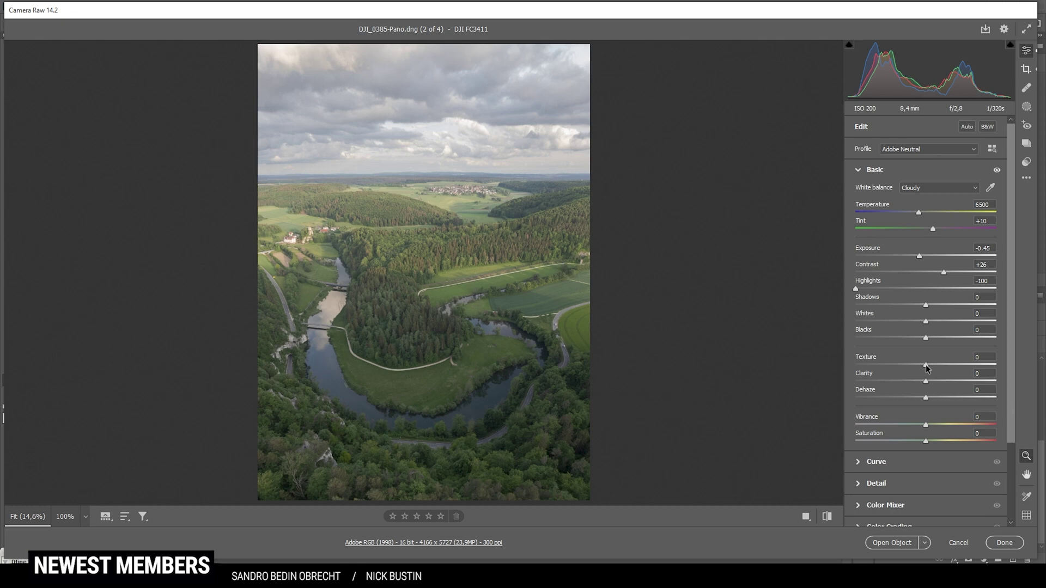
pyautogui.moveTo(927, 368); pyautogui.dragTo(932, 370)
pyautogui.moveTo(930, 381); pyautogui.dragTo(943, 401)
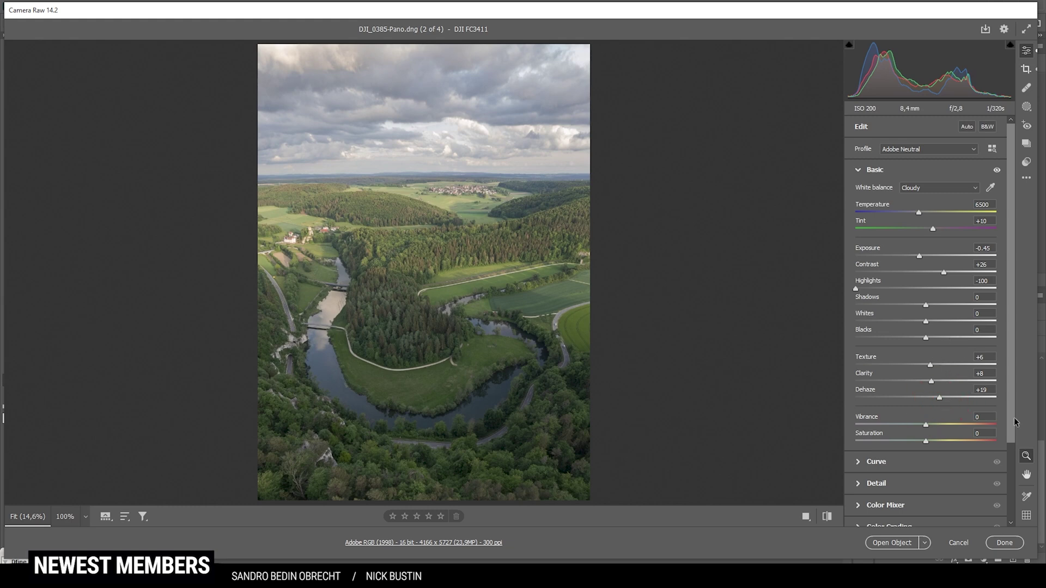
pyautogui.moveTo(926, 424); pyautogui.dragTo(932, 427)
pyautogui.click(827, 516)
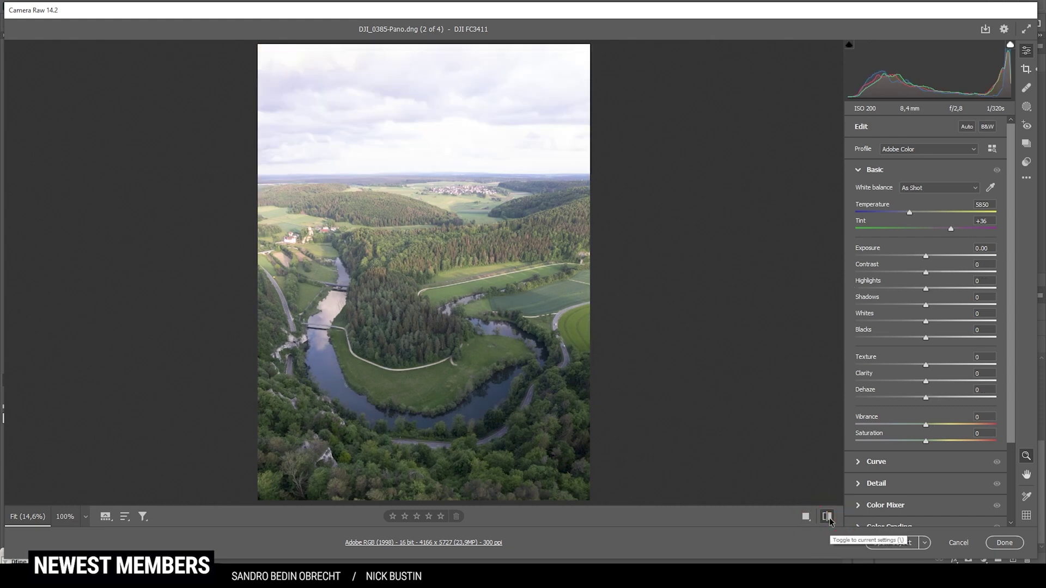
pyautogui.click(828, 516)
pyautogui.click(828, 516)
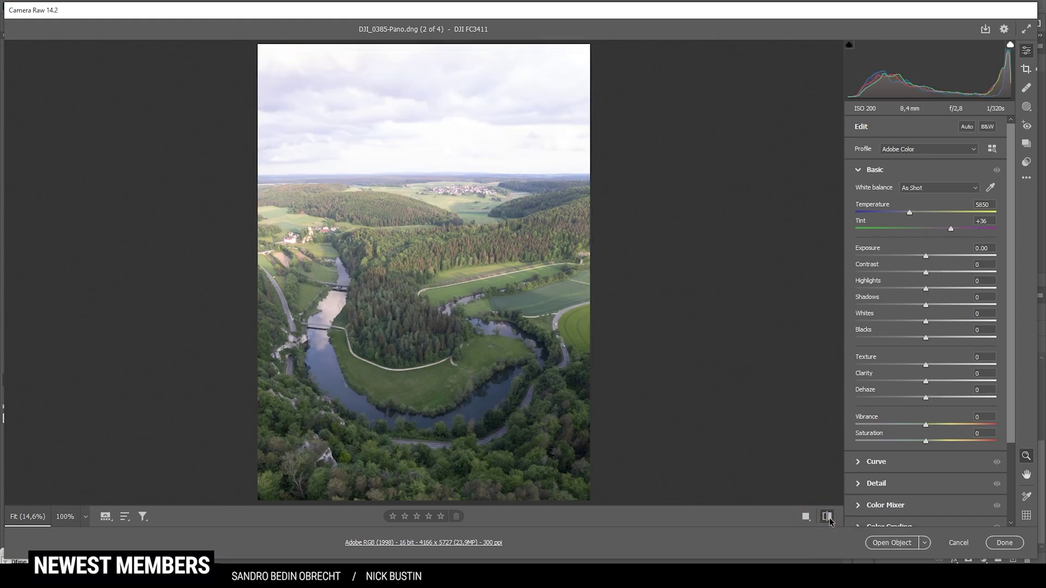
pyautogui.click(828, 516)
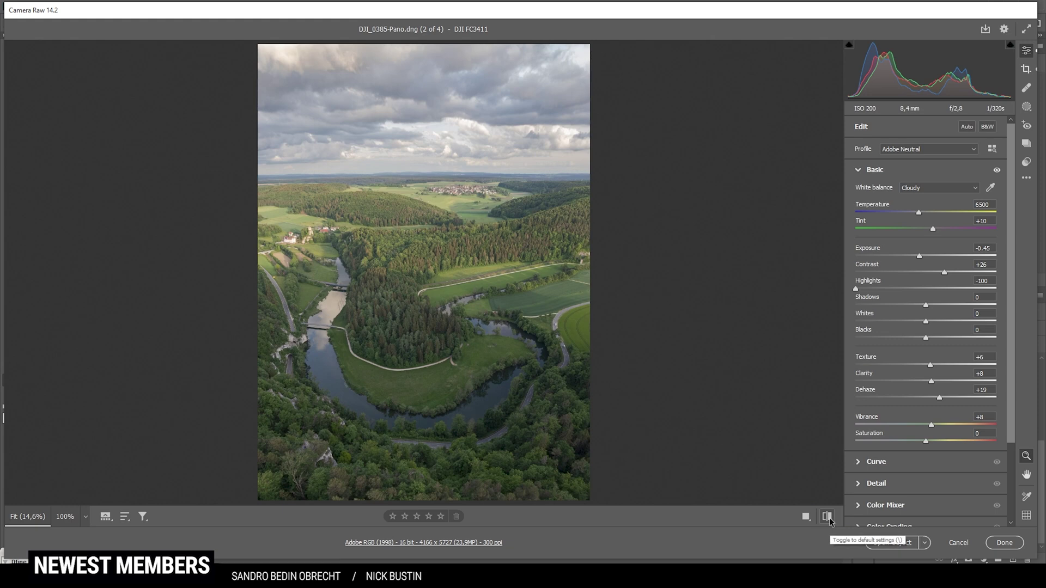
pyautogui.click(828, 517)
pyautogui.click(828, 517)
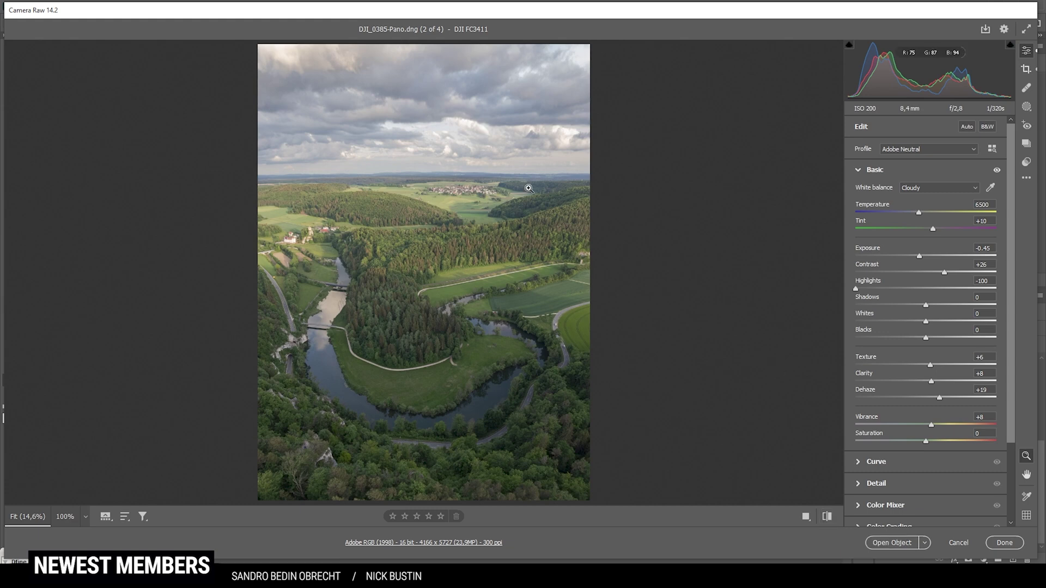
# Add a linear gradient from the top edge to the horizon with exposure -1.20.
pyautogui.click(1027, 107)
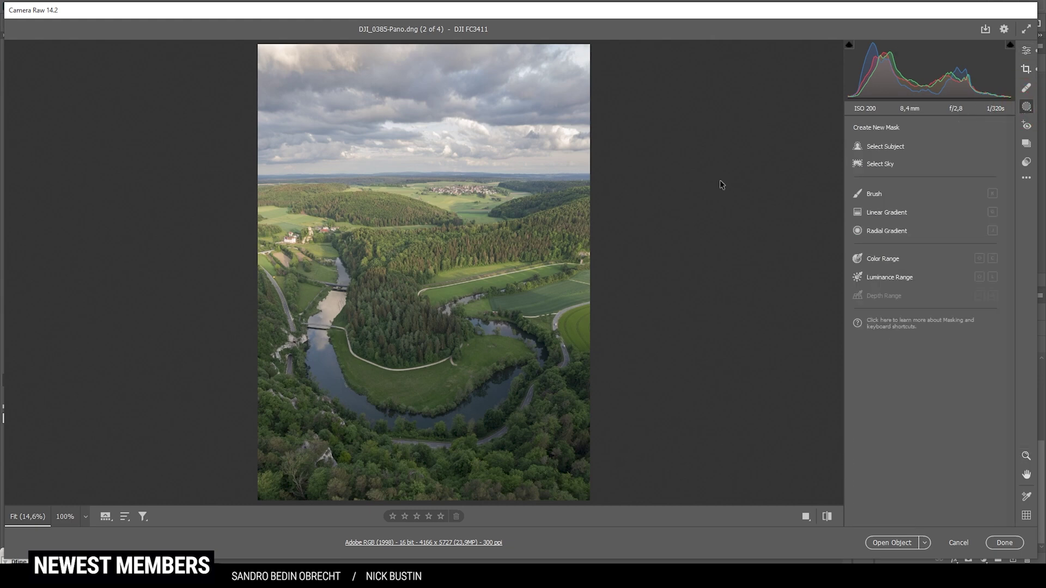
pyautogui.click(886, 212)
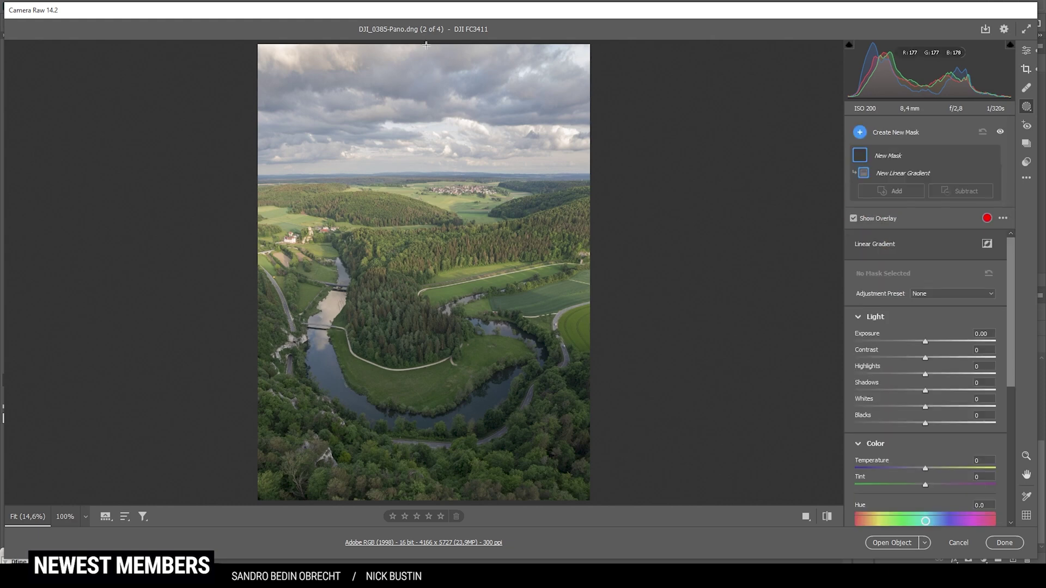
pyautogui.moveTo(426, 44); pyautogui.dragTo(420, 176)
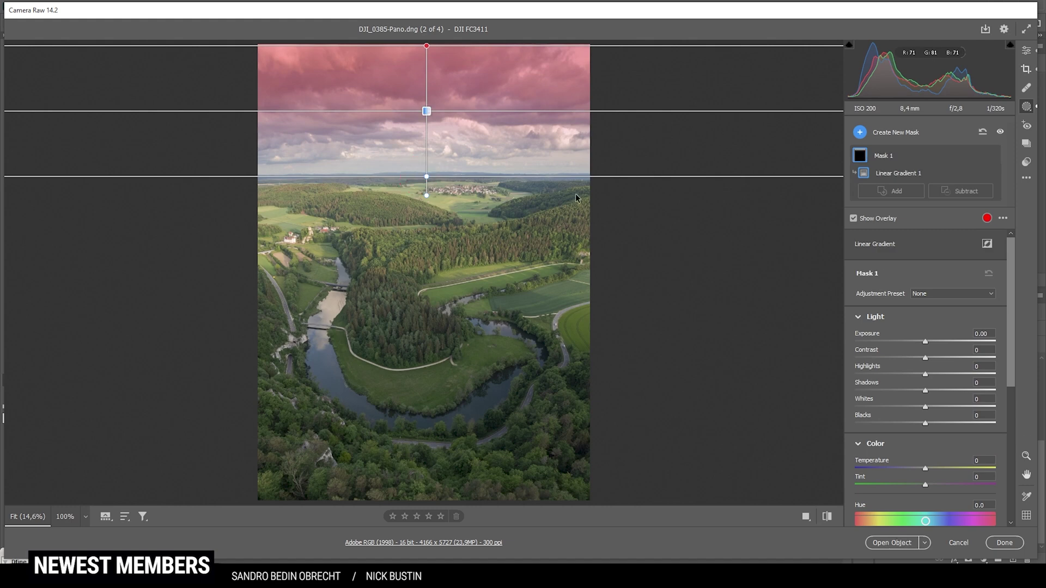
pyautogui.moveTo(928, 341); pyautogui.dragTo(904, 340)
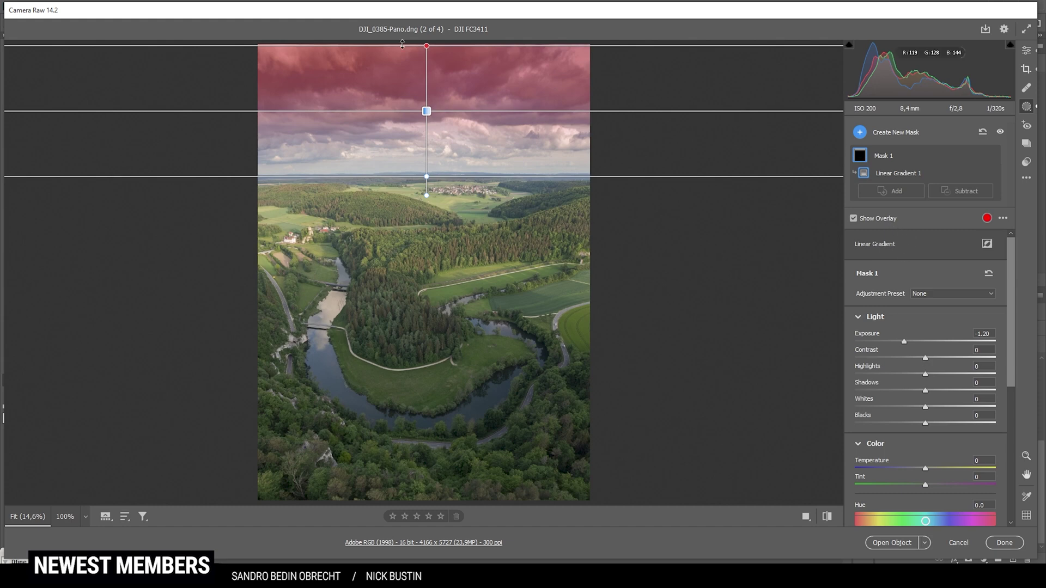
# Add a second sky linear gradient with exposure -0.40 and temperature -14.
pyautogui.click(861, 132)
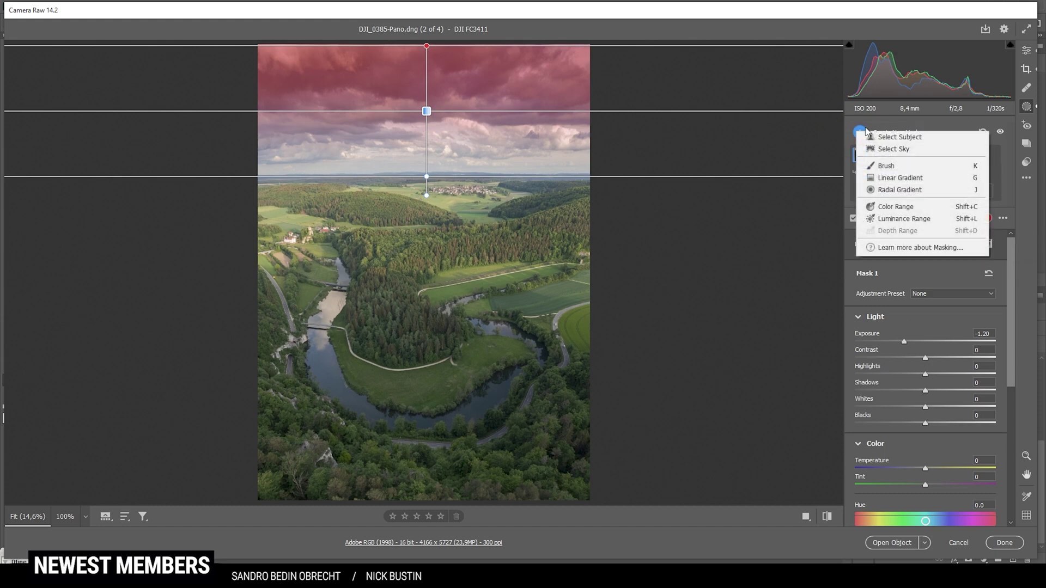
pyautogui.click(922, 180)
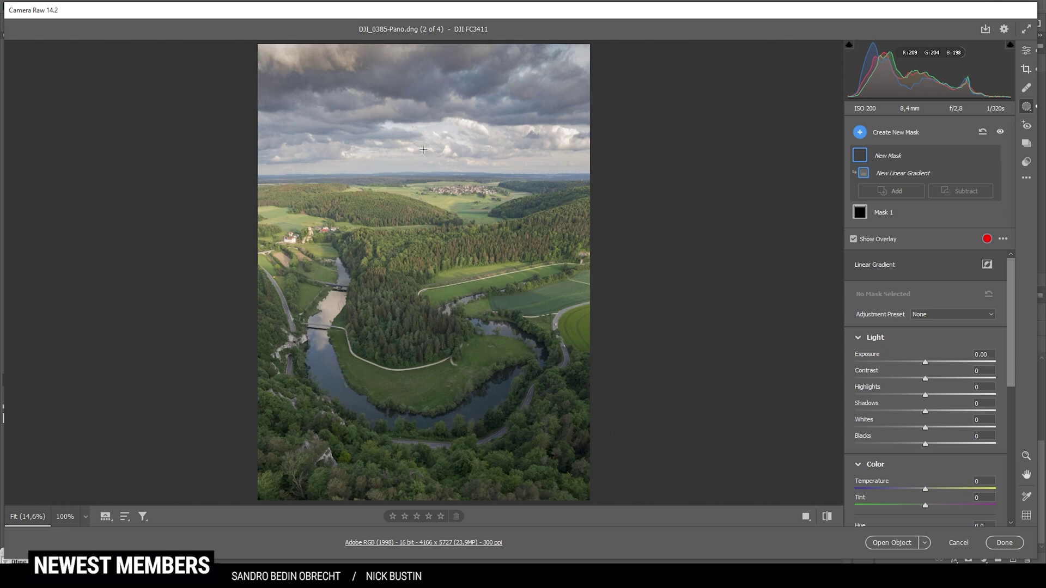
pyautogui.moveTo(424, 149); pyautogui.dragTo(424, 172)
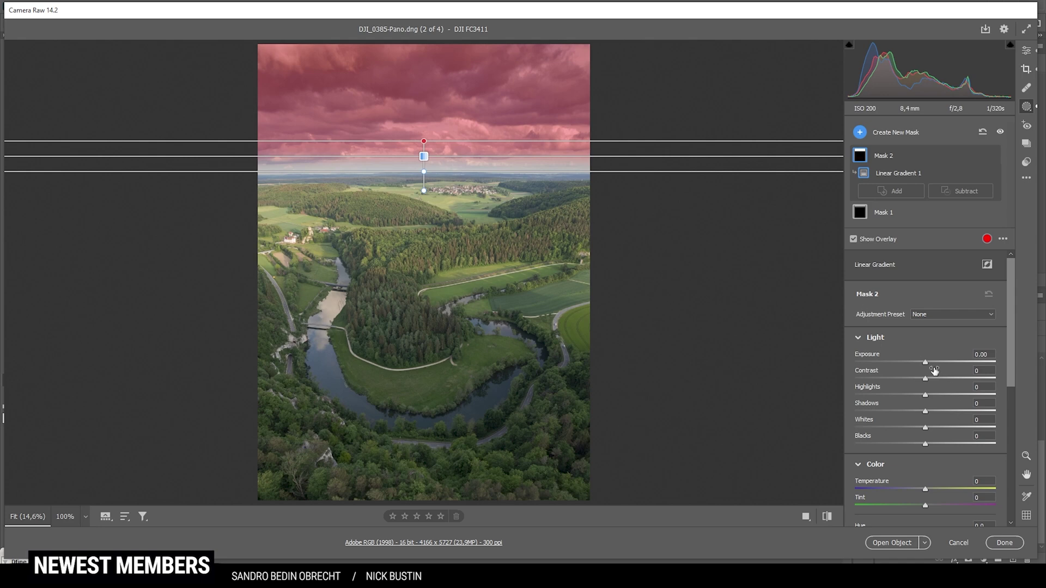
pyautogui.moveTo(931, 366); pyautogui.dragTo(916, 361)
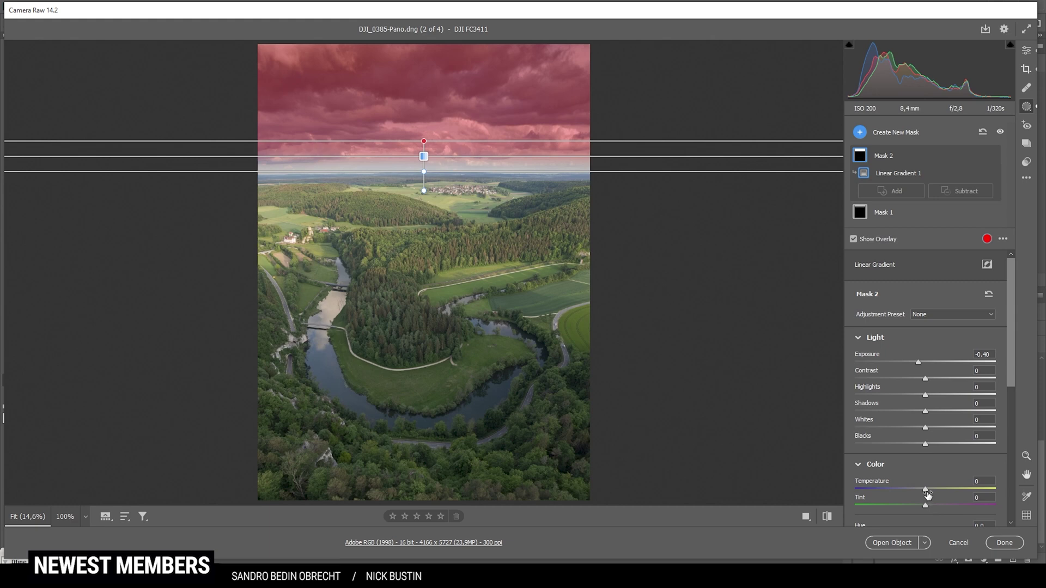
pyautogui.moveTo(928, 494); pyautogui.dragTo(924, 489)
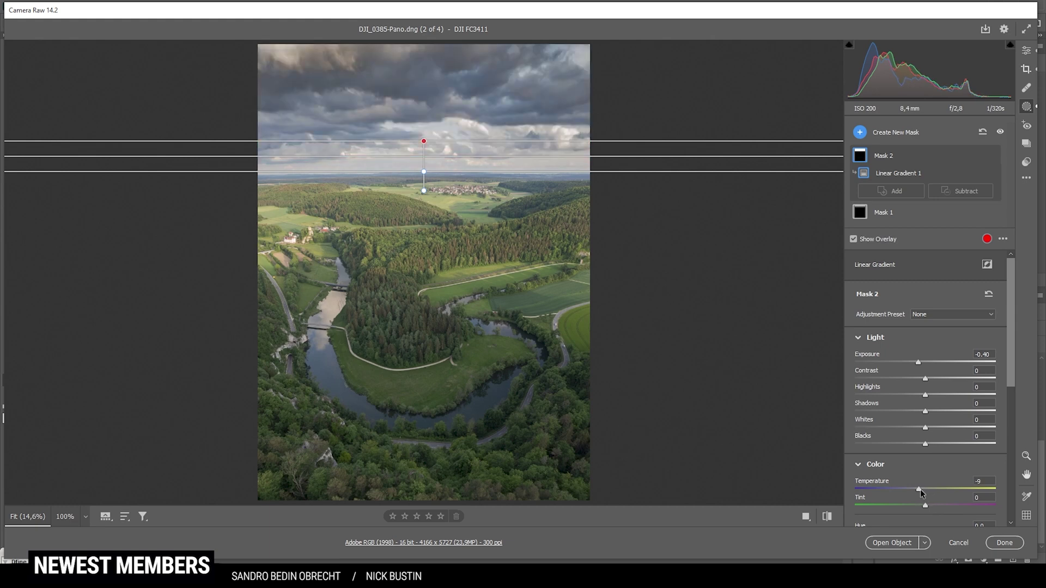
# Lower the sky mask's saturation to -26 and raise its clarity to +30.
pyautogui.moveTo(918, 489); pyautogui.dragTo(917, 481)
pyautogui.scroll(-3, 949, 456)
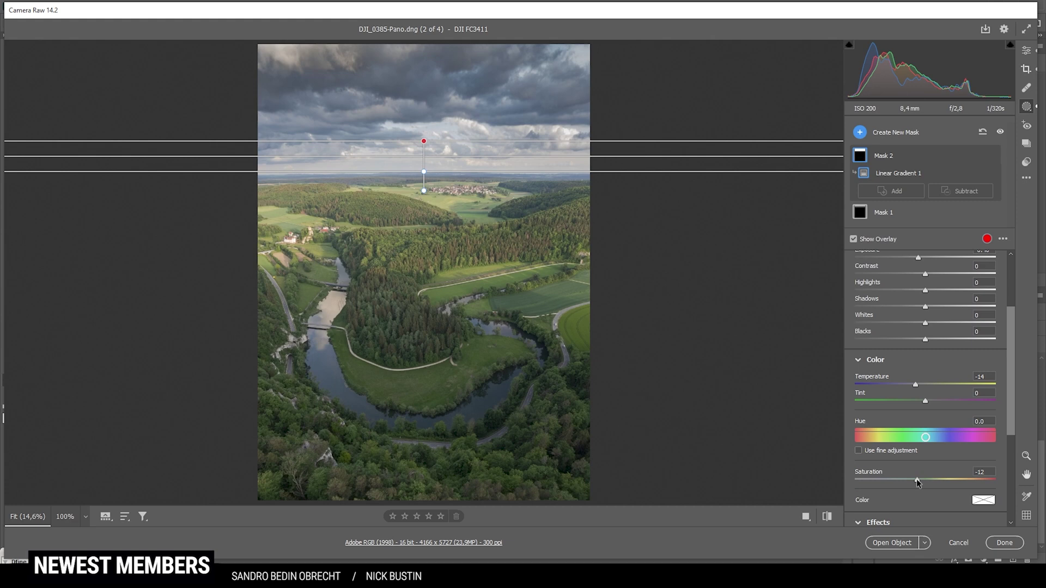
pyautogui.moveTo(918, 481); pyautogui.dragTo(907, 481)
pyautogui.scroll(-3, 964, 354)
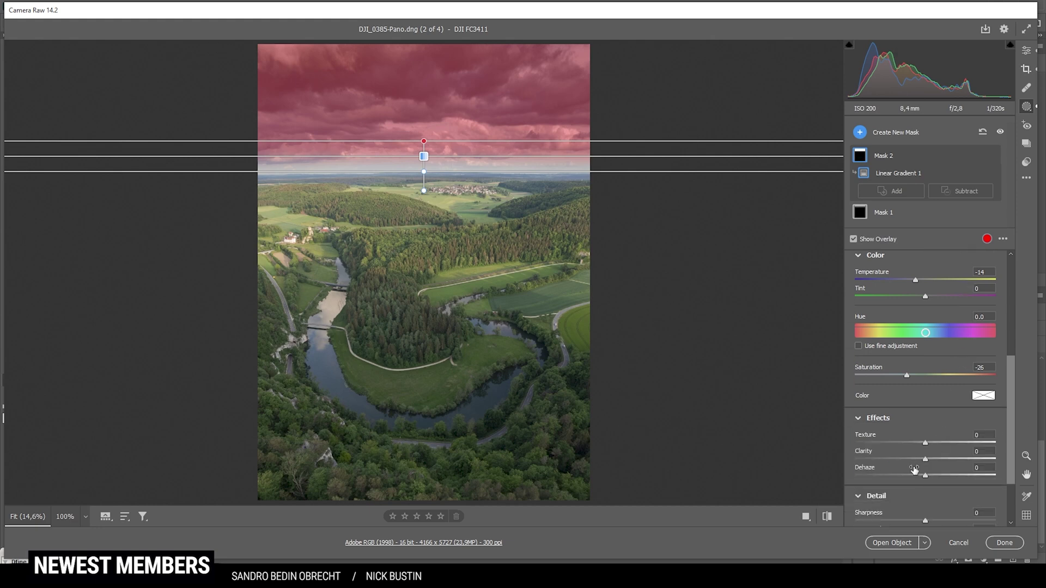
pyautogui.moveTo(926, 460); pyautogui.dragTo(947, 462)
pyautogui.moveTo(943, 459); pyautogui.dragTo(945, 459)
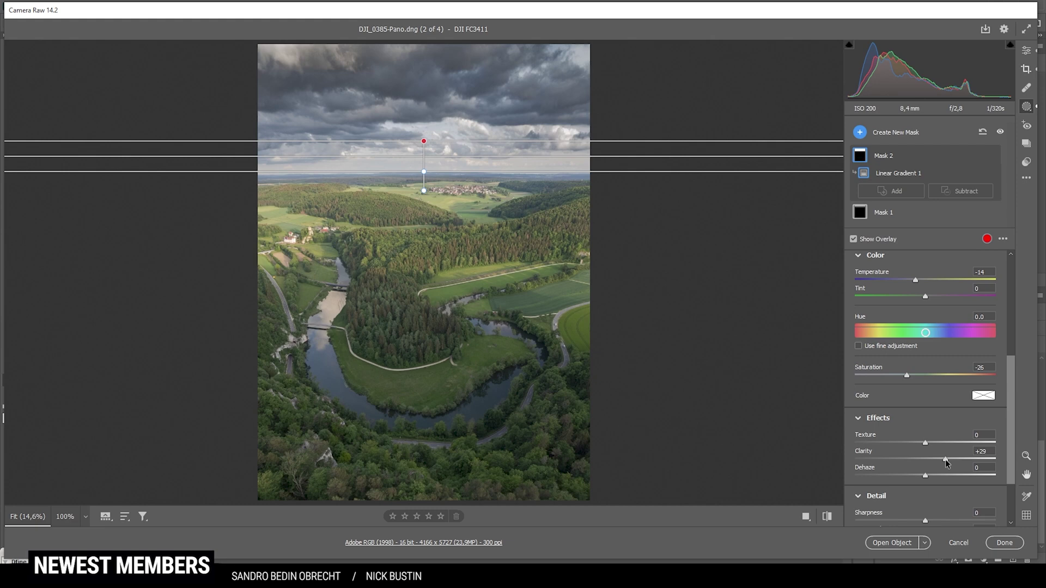
pyautogui.moveTo(945, 460); pyautogui.dragTo(946, 460)
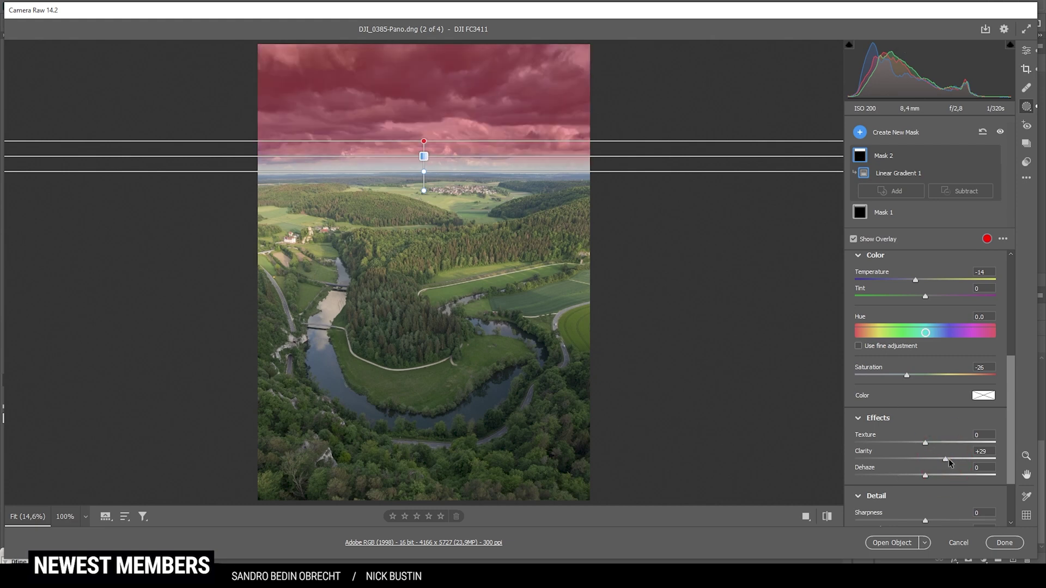
pyautogui.moveTo(947, 459); pyautogui.dragTo(948, 459)
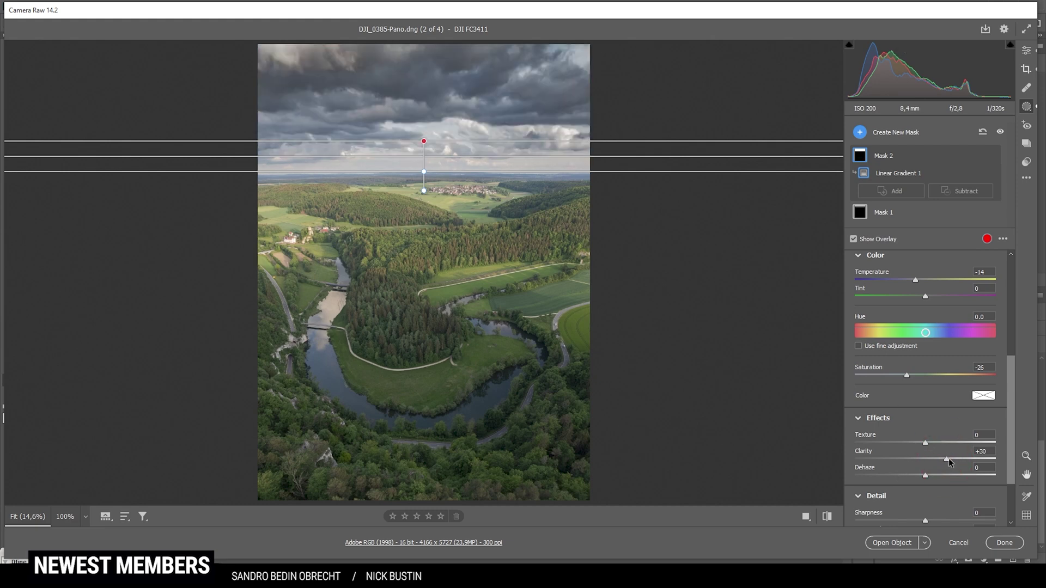
pyautogui.moveTo(948, 459); pyautogui.dragTo(948, 460)
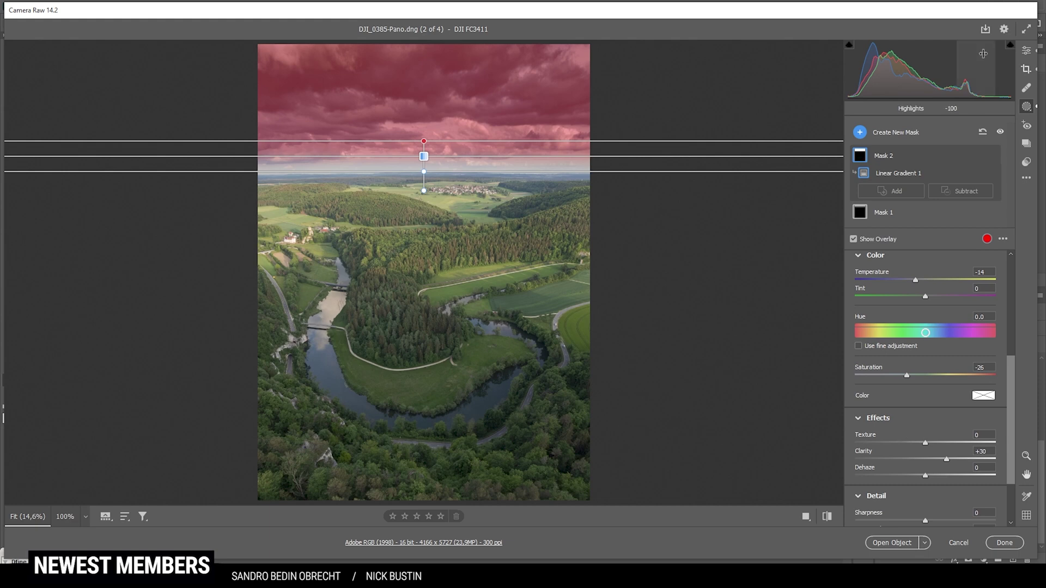
# Start Mask 3 with a linear gradient rising from the image bottom.
pyautogui.click(1026, 50)
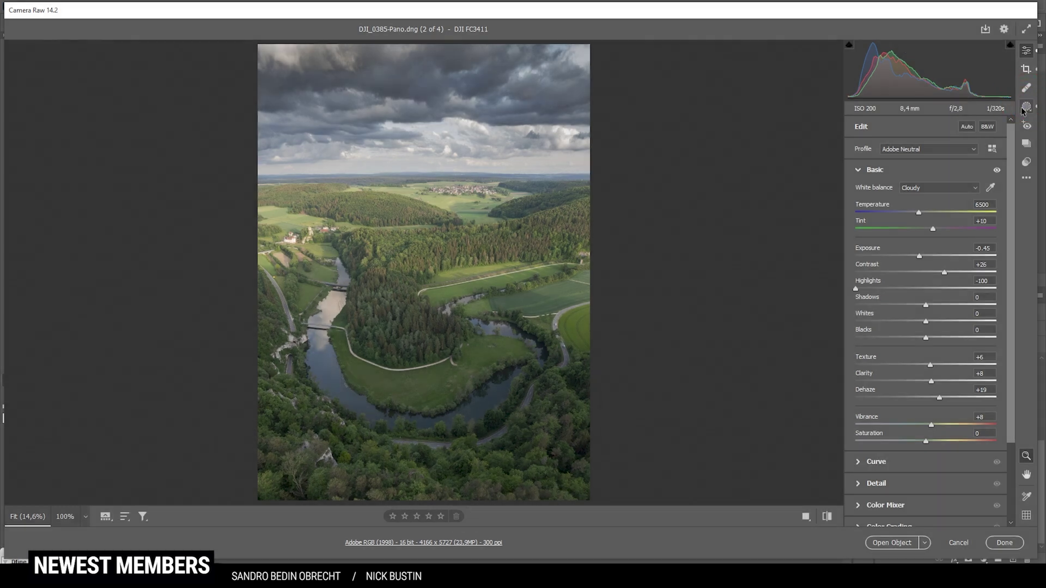
pyautogui.click(1027, 106)
pyautogui.click(860, 132)
pyautogui.click(899, 182)
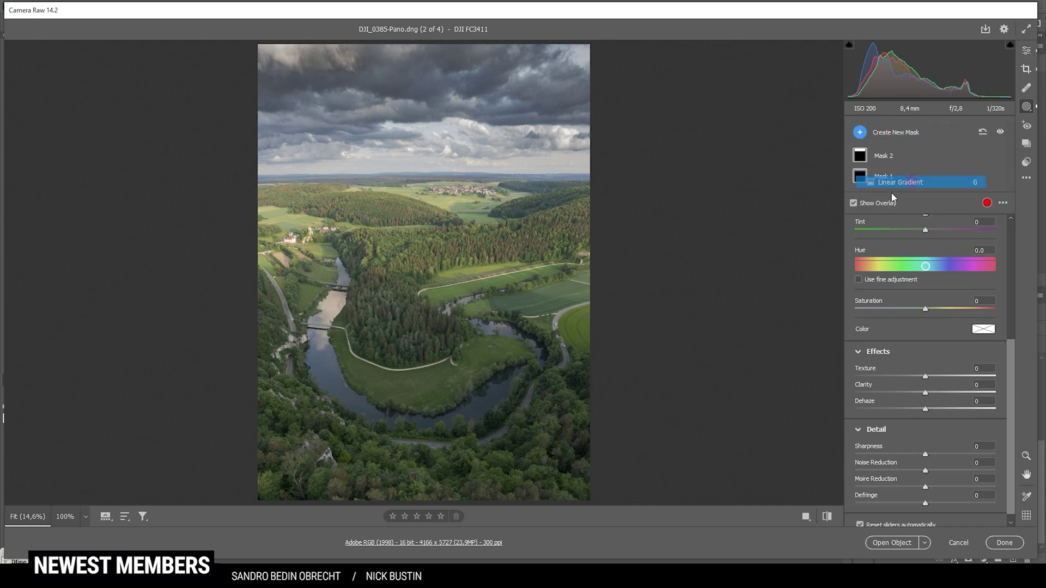
pyautogui.moveTo(410, 308); pyautogui.dragTo(411, 232)
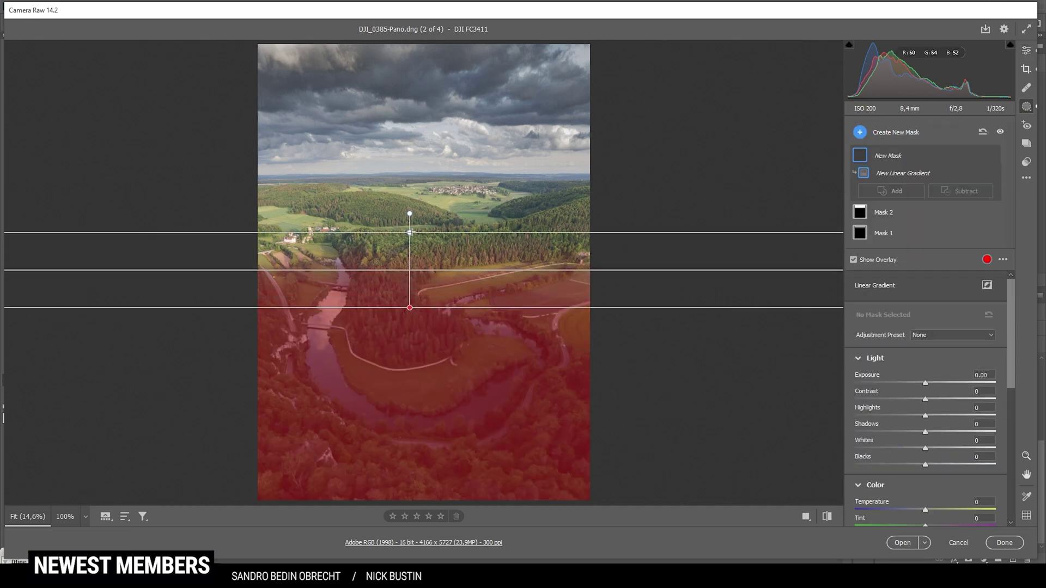
pyautogui.moveTo(410, 308); pyautogui.dragTo(416, 337)
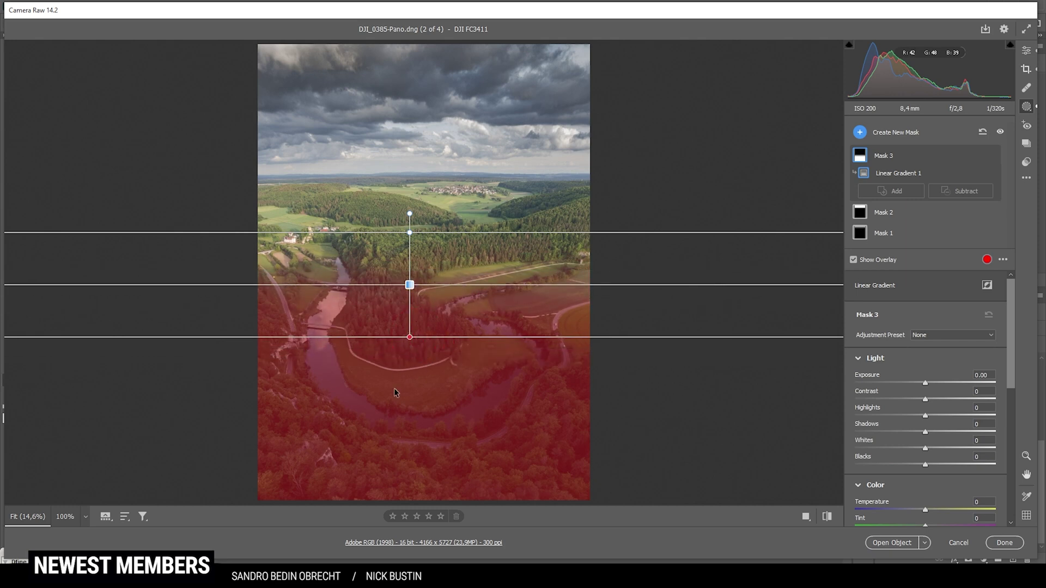
# Subtract a radial gradient over the river bend with feather 12.
pyautogui.click(957, 192)
pyautogui.click(959, 250)
pyautogui.moveTo(371, 326); pyautogui.dragTo(515, 414)
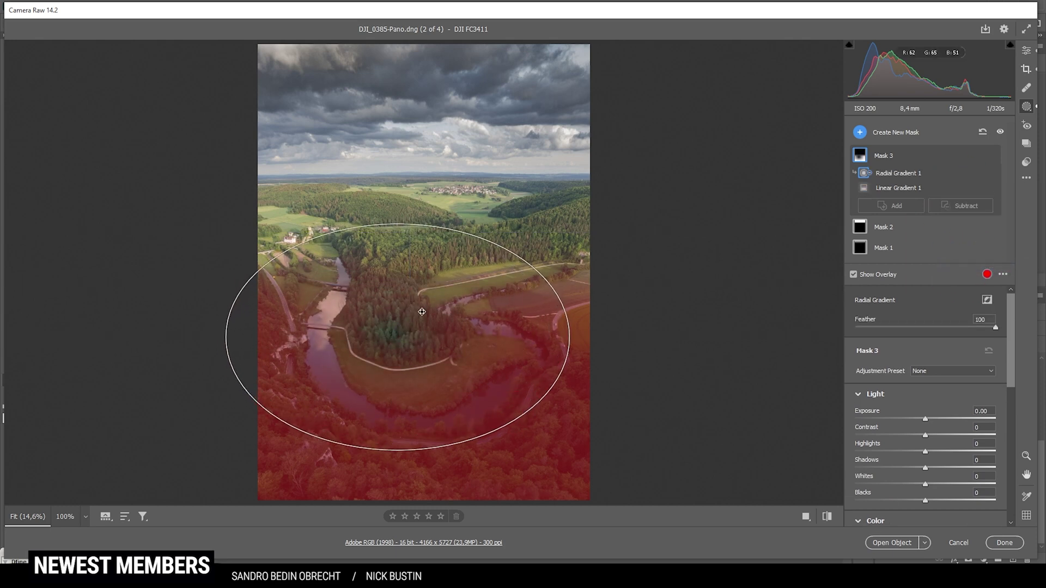
pyautogui.moveTo(422, 312); pyautogui.dragTo(438, 329)
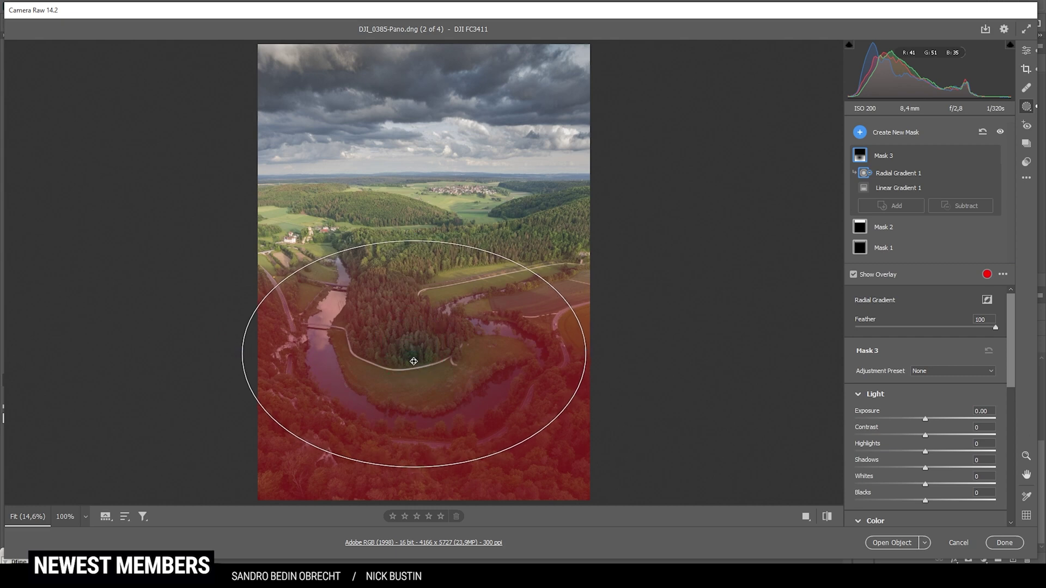
pyautogui.moveTo(421, 346); pyautogui.dragTo(424, 343)
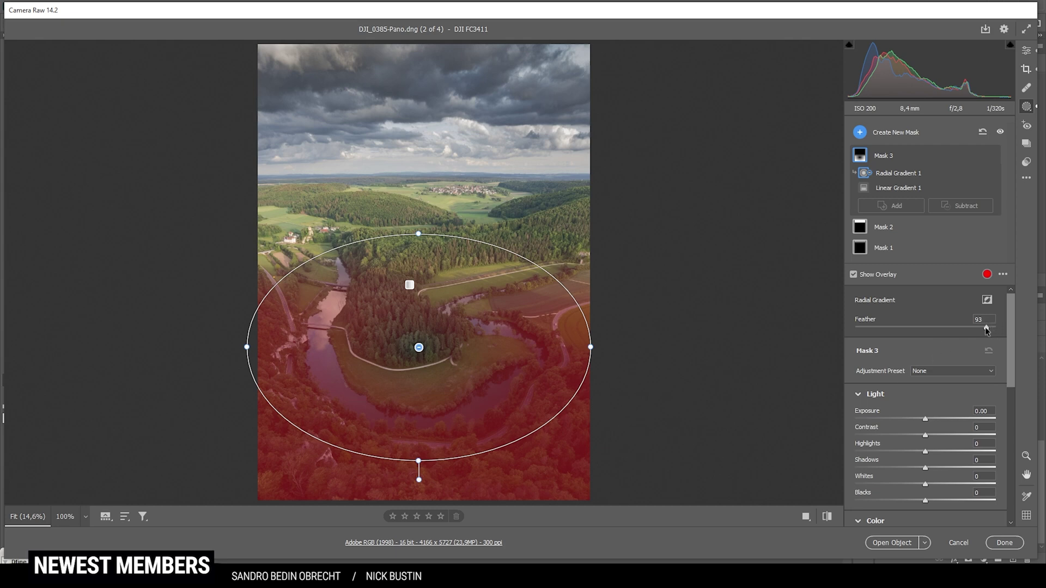
pyautogui.moveTo(957, 326); pyautogui.dragTo(898, 316)
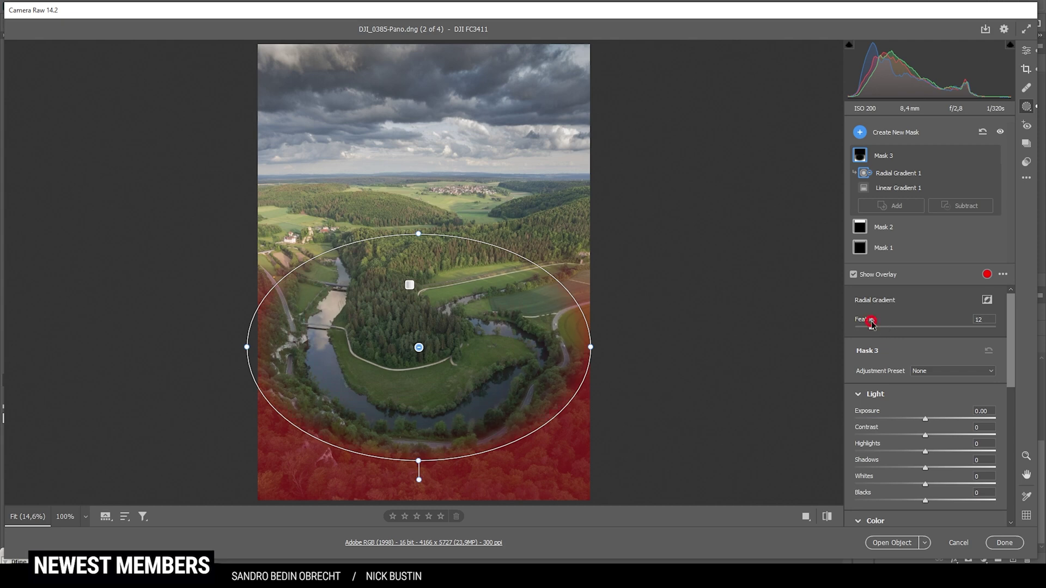
pyautogui.moveTo(880, 327); pyautogui.dragTo(872, 327)
# Brush the mask off the upper image edges and set its shadows to -14.
pyautogui.click(962, 206)
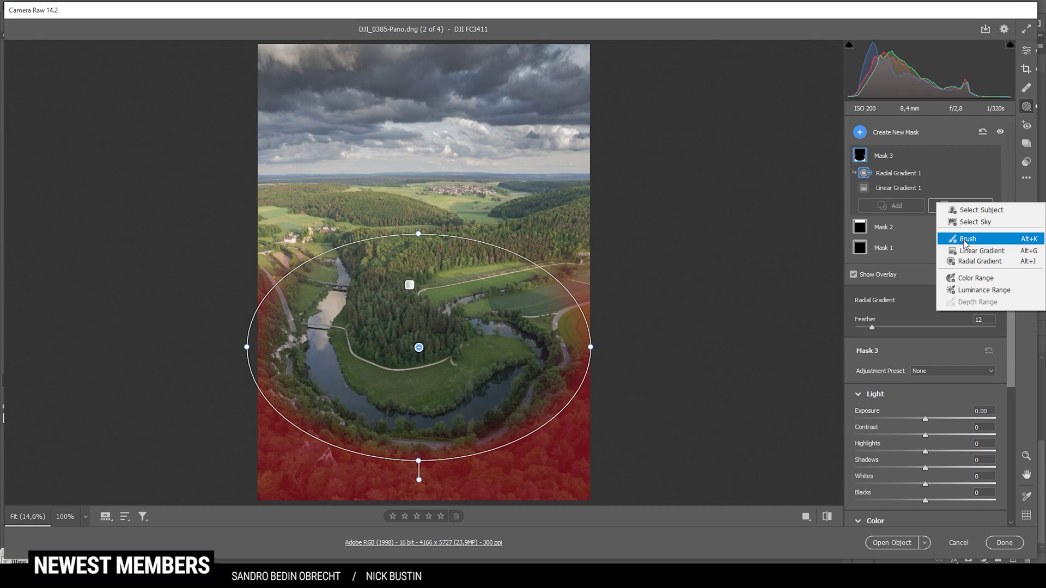
pyautogui.click(965, 237)
pyautogui.moveTo(568, 310)
pyautogui.mouseDown()
pyautogui.moveTo(300, 311)
pyautogui.moveTo(289, 262)
pyautogui.mouseUp()
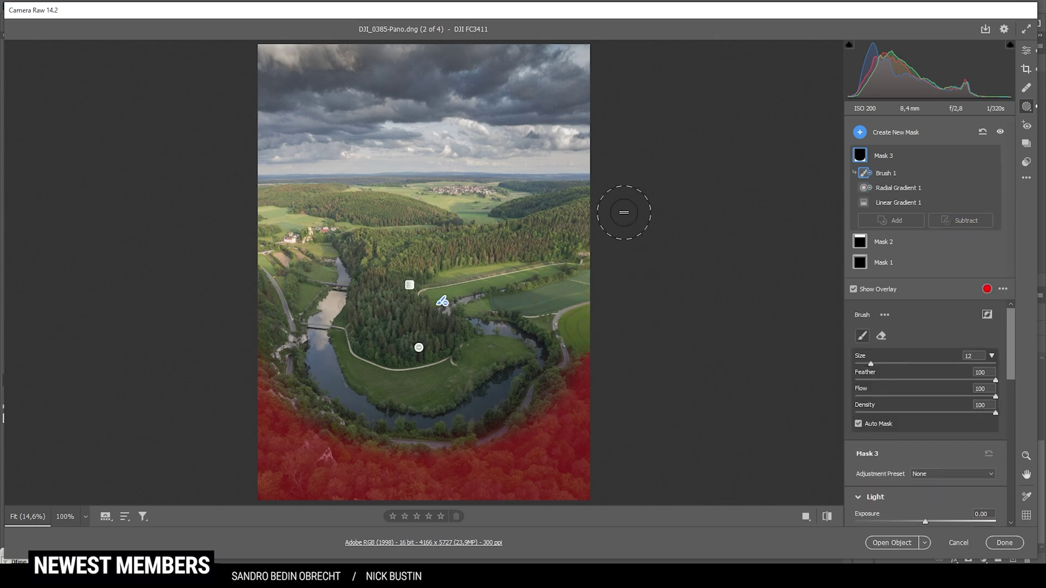
pyautogui.scroll(-3, 940, 448)
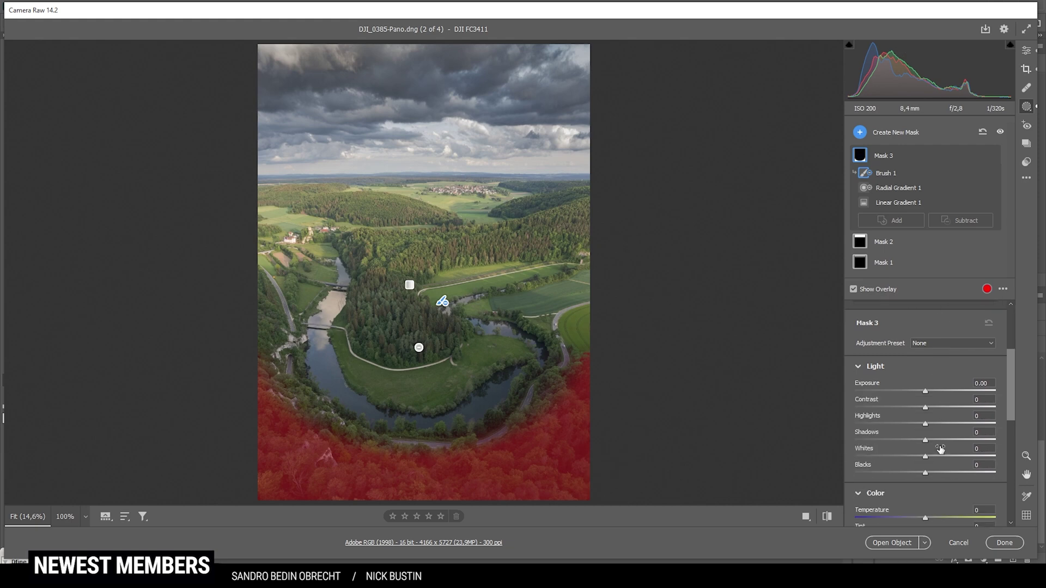
pyautogui.moveTo(927, 443); pyautogui.dragTo(915, 439)
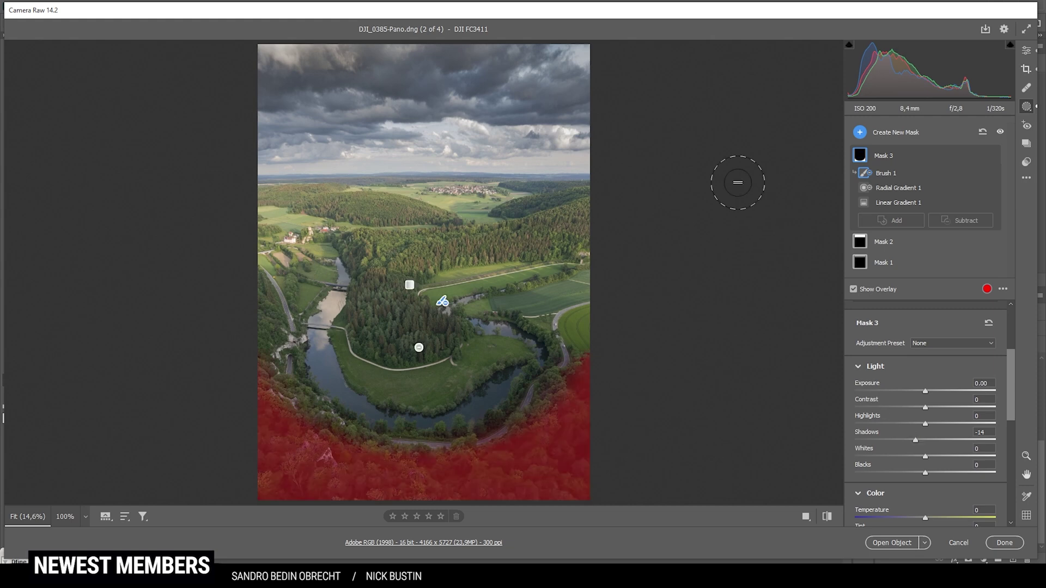
pyautogui.click(859, 135)
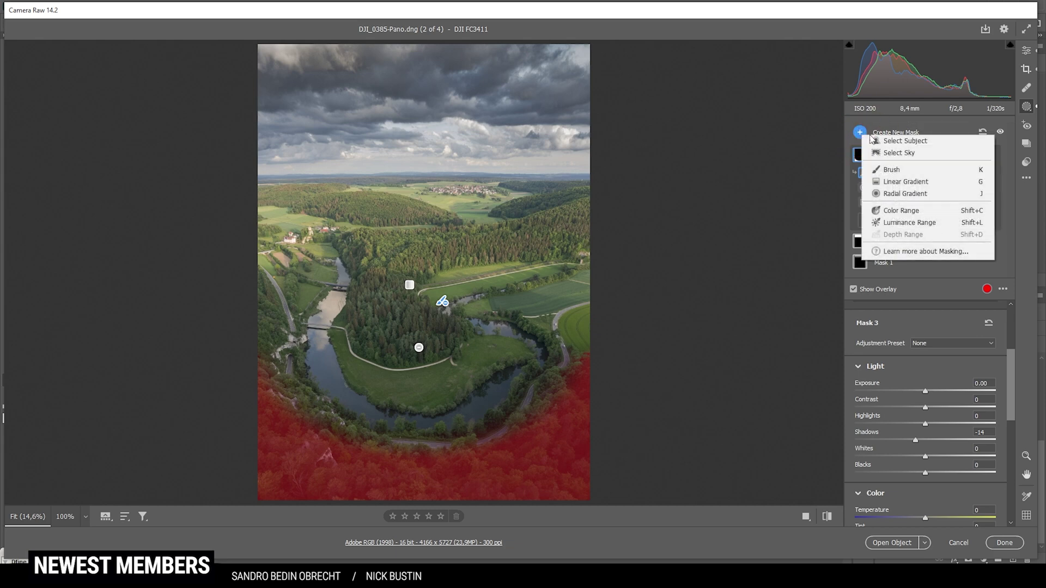
# Create Mask 4 from the sky, inverted, combined with a linear gradient from the image bottom.
pyautogui.click(899, 158)
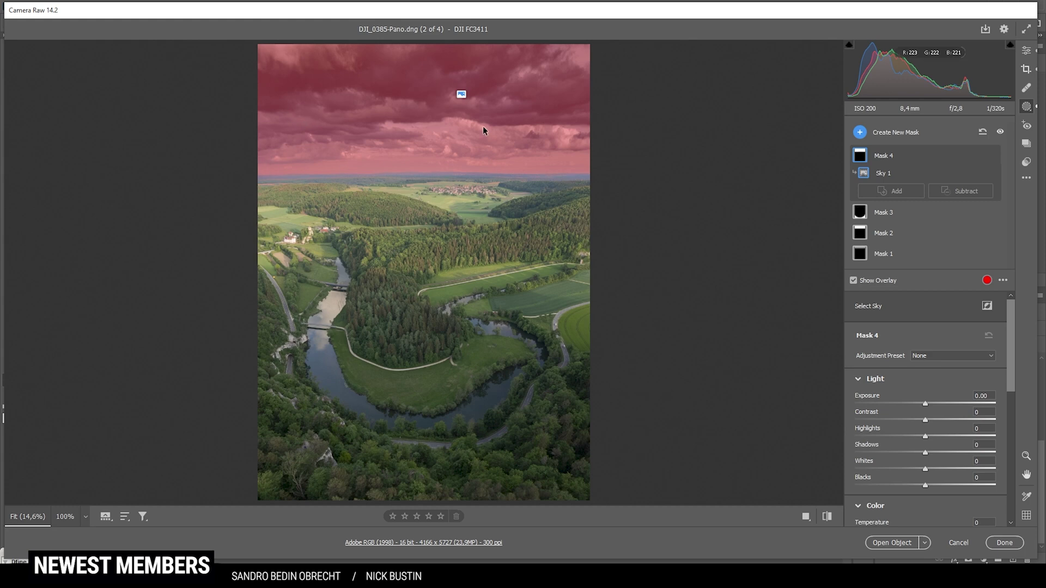
pyautogui.click(991, 308)
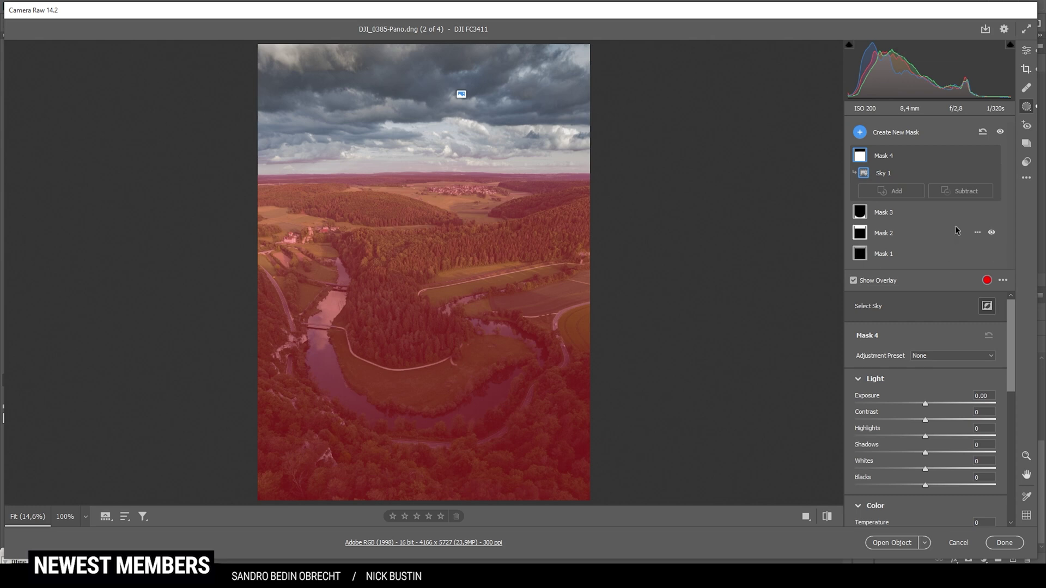
pyautogui.click(963, 191)
pyautogui.click(971, 241)
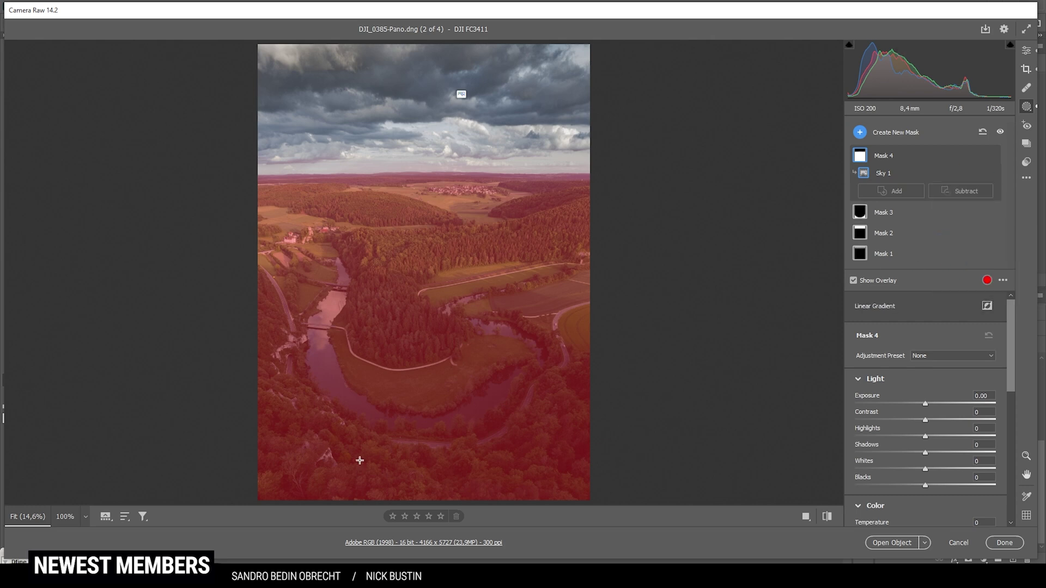
pyautogui.moveTo(415, 451); pyautogui.dragTo(409, 340)
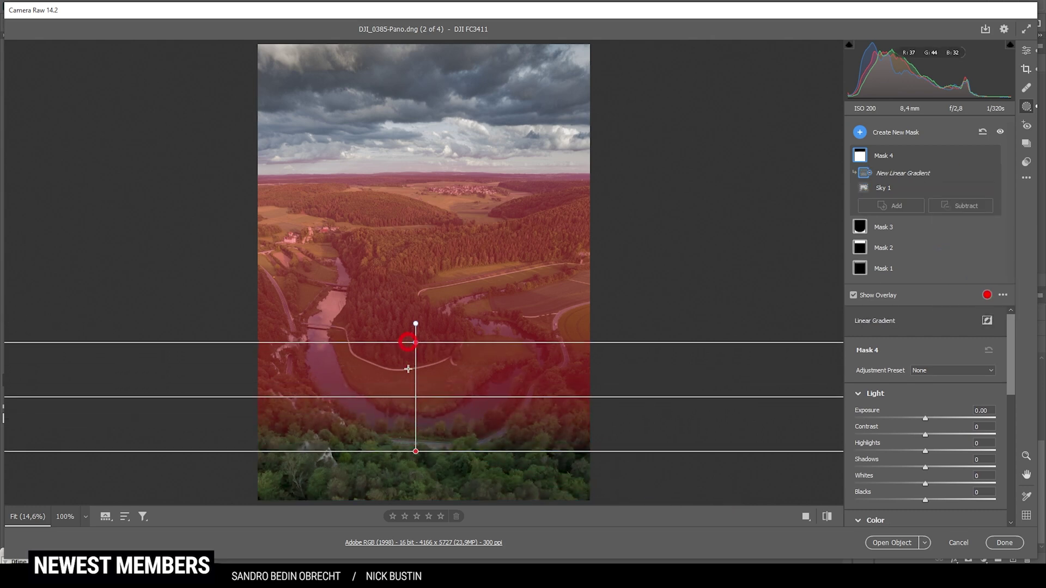
pyautogui.moveTo(417, 452); pyautogui.dragTo(417, 474)
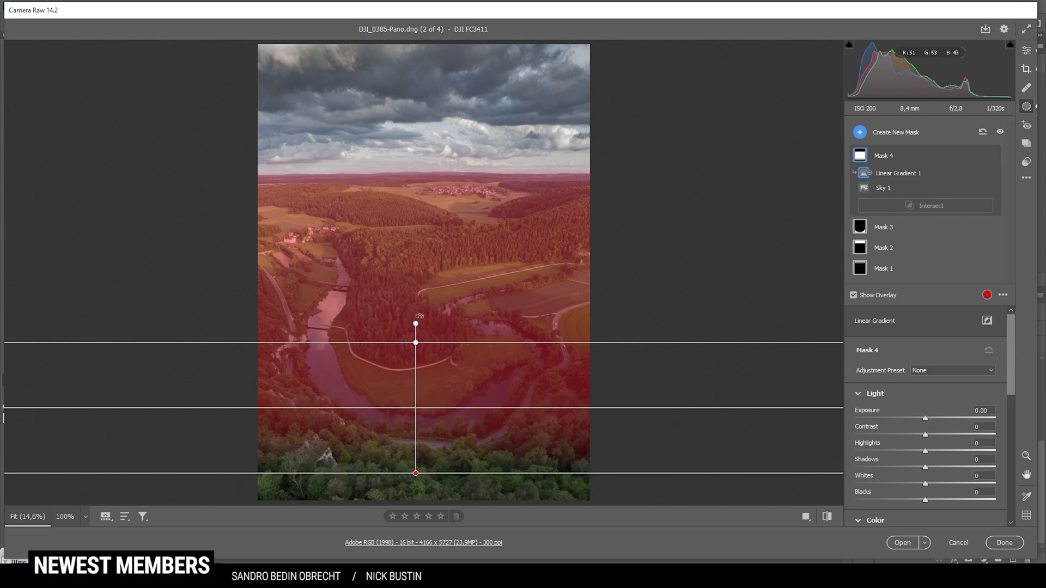
pyautogui.moveTo(416, 342); pyautogui.dragTo(623, 309)
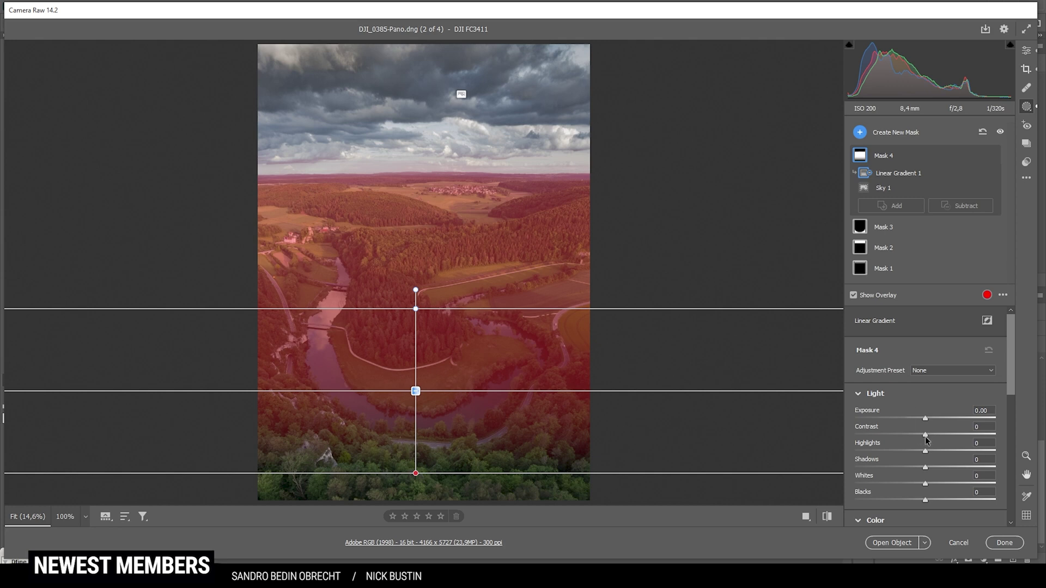
# Set Mask 4's contrast to +100 and temperature to +25.
pyautogui.moveTo(926, 434); pyautogui.dragTo(1036, 432)
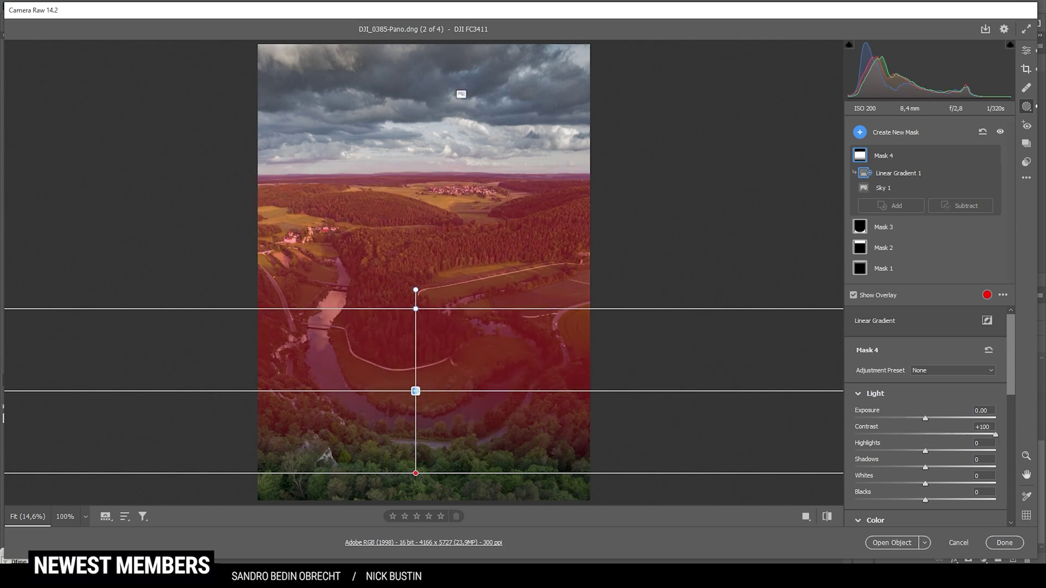
pyautogui.scroll(-3, 949, 459)
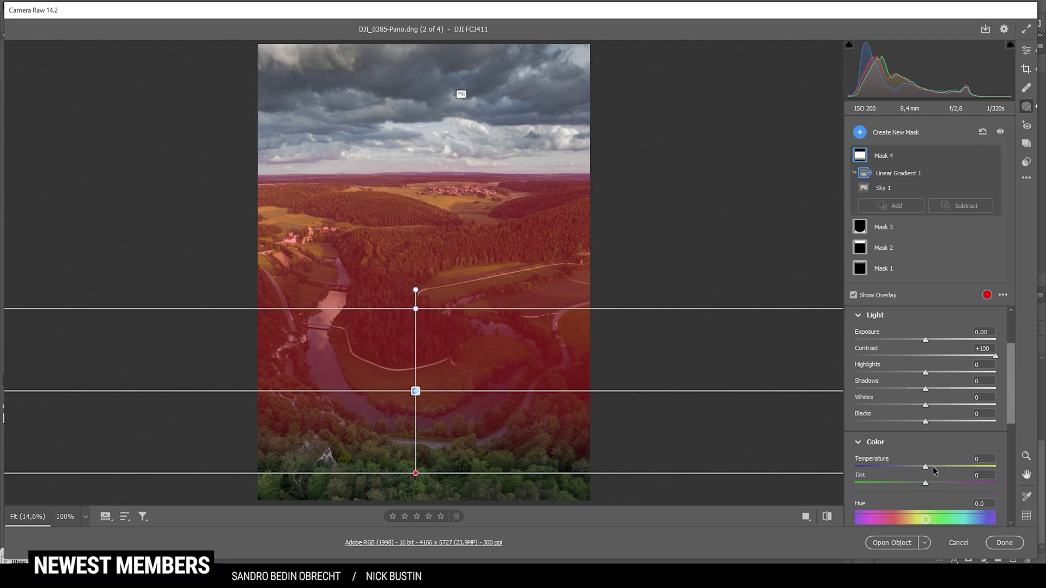
pyautogui.moveTo(928, 467); pyautogui.dragTo(941, 469)
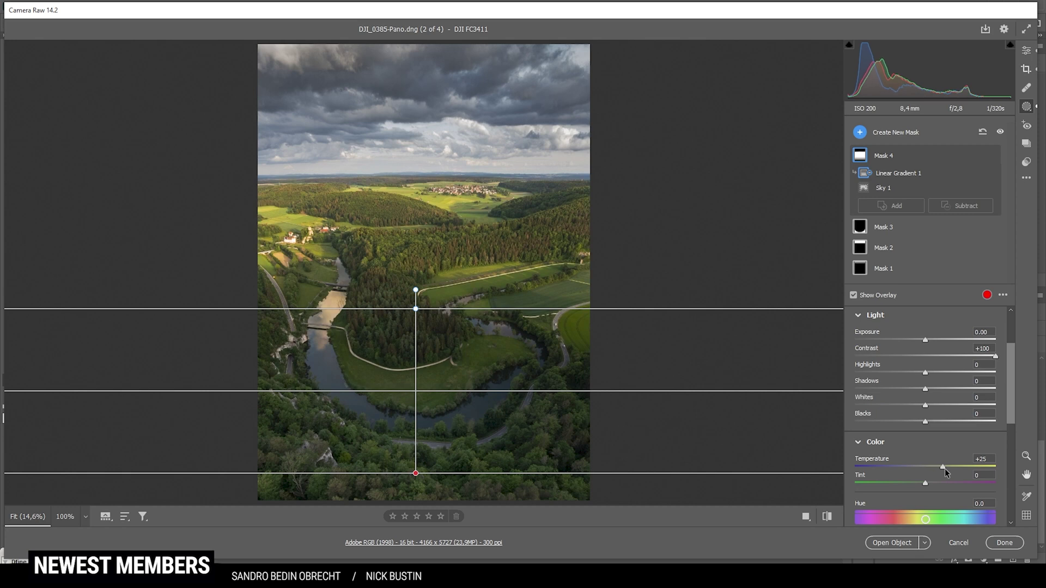
pyautogui.moveTo(944, 468); pyautogui.dragTo(945, 469)
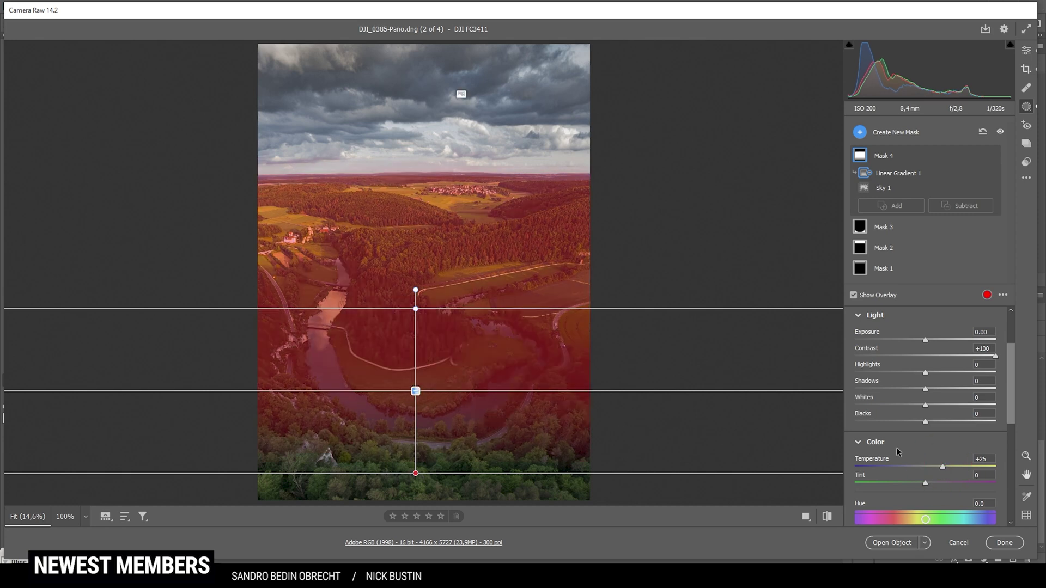
# Draw a radial gradient with Feather 100, tilted to the horizon and shifted right.
pyautogui.click(860, 132)
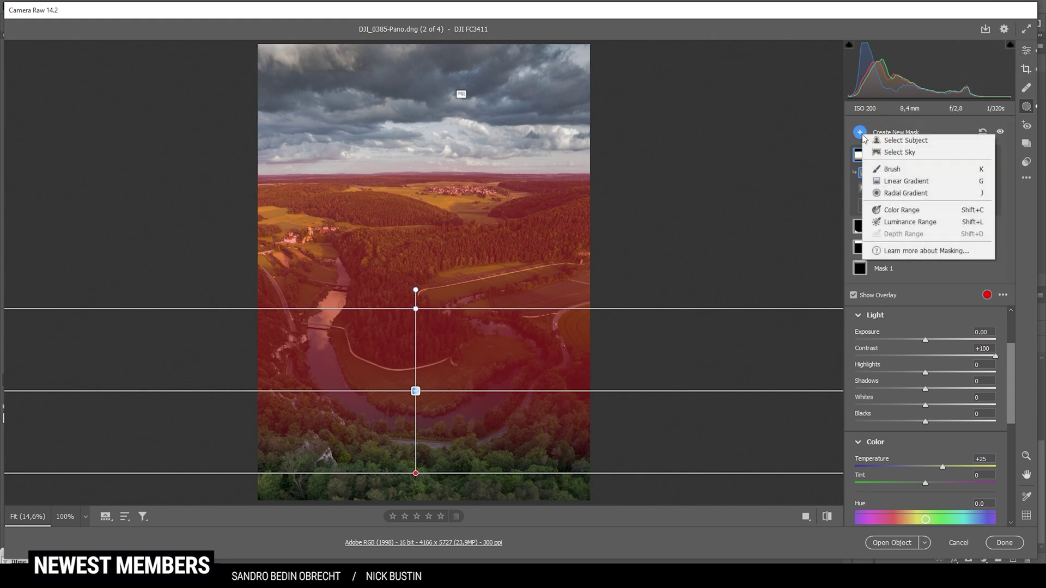
pyautogui.click(911, 196)
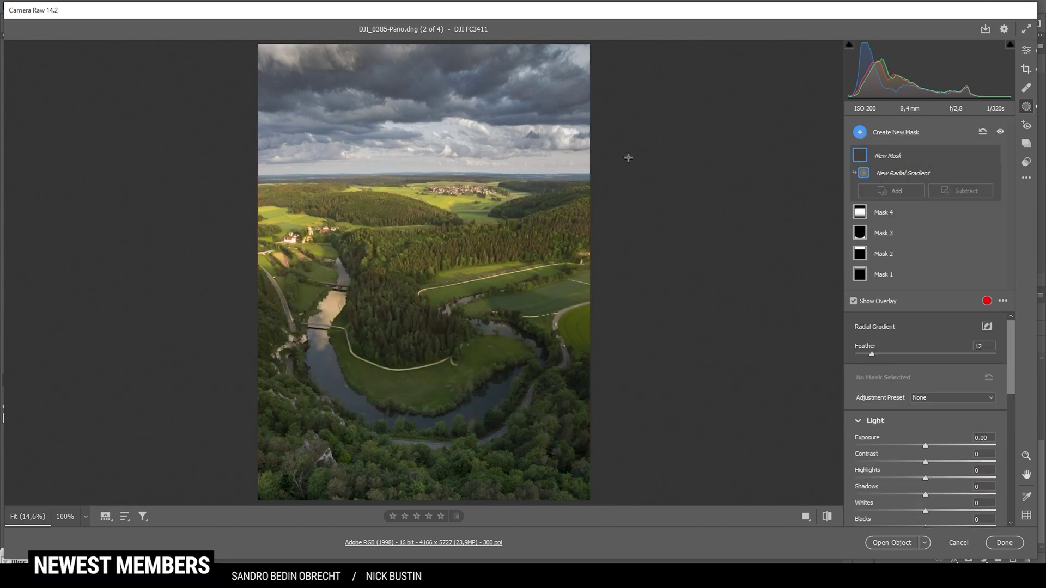
pyautogui.moveTo(517, 181); pyautogui.dragTo(630, 236)
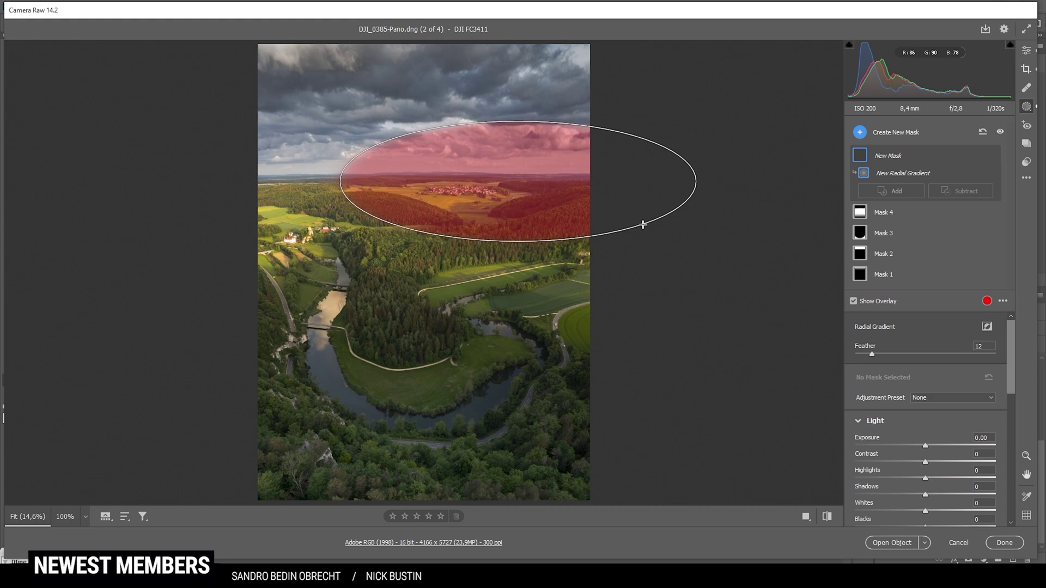
pyautogui.moveTo(644, 225); pyautogui.dragTo(644, 235)
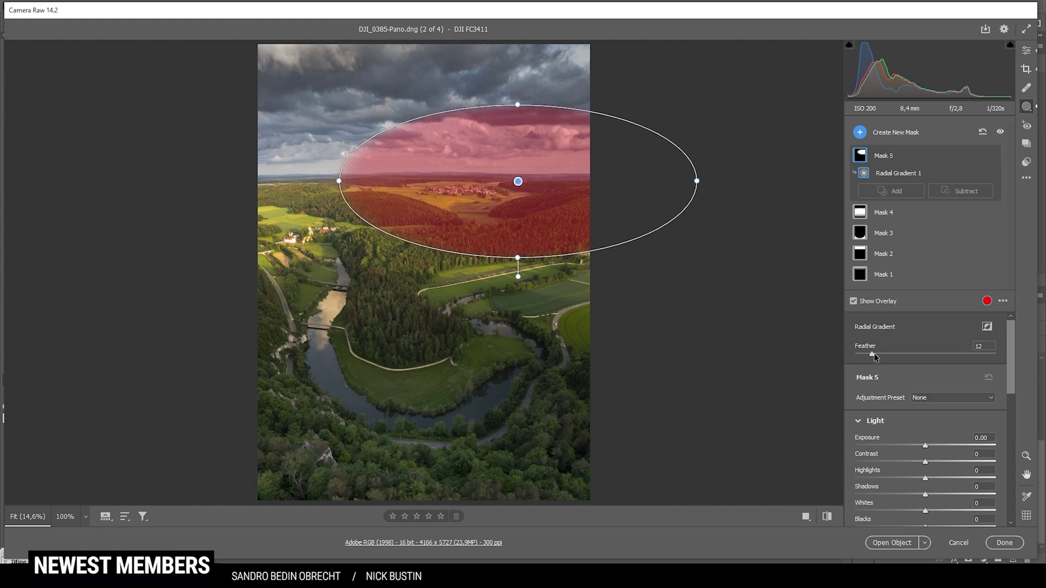
pyautogui.moveTo(871, 355); pyautogui.dragTo(1021, 350)
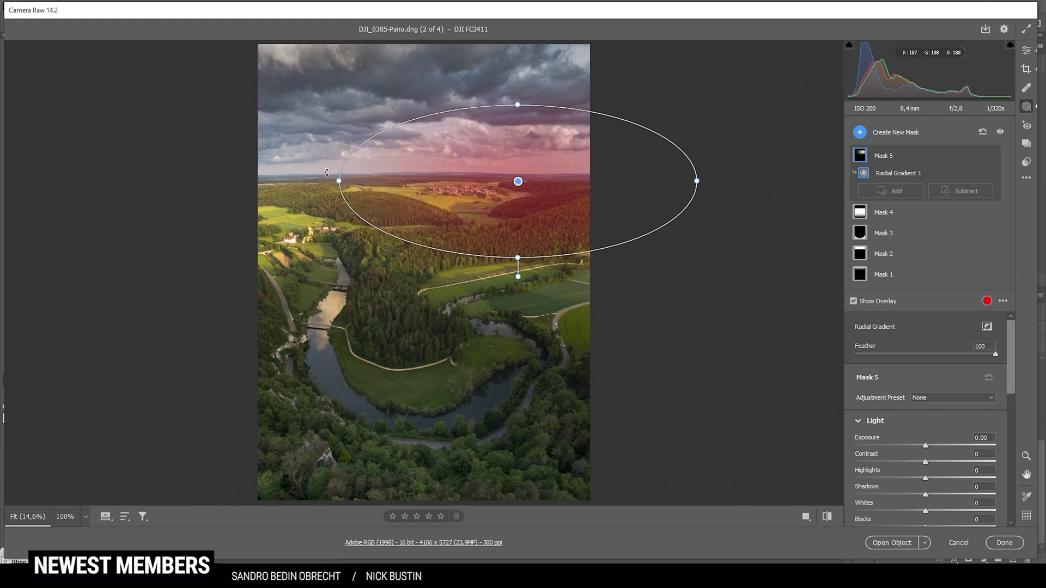
pyautogui.moveTo(317, 177); pyautogui.dragTo(326, 240)
pyautogui.moveTo(510, 175); pyautogui.dragTo(586, 167)
# Brighten the gradient area with Exposure +0.60 and Blacks +5.
pyautogui.moveTo(925, 446); pyautogui.dragTo(938, 445)
pyautogui.scroll(-1, 931, 476)
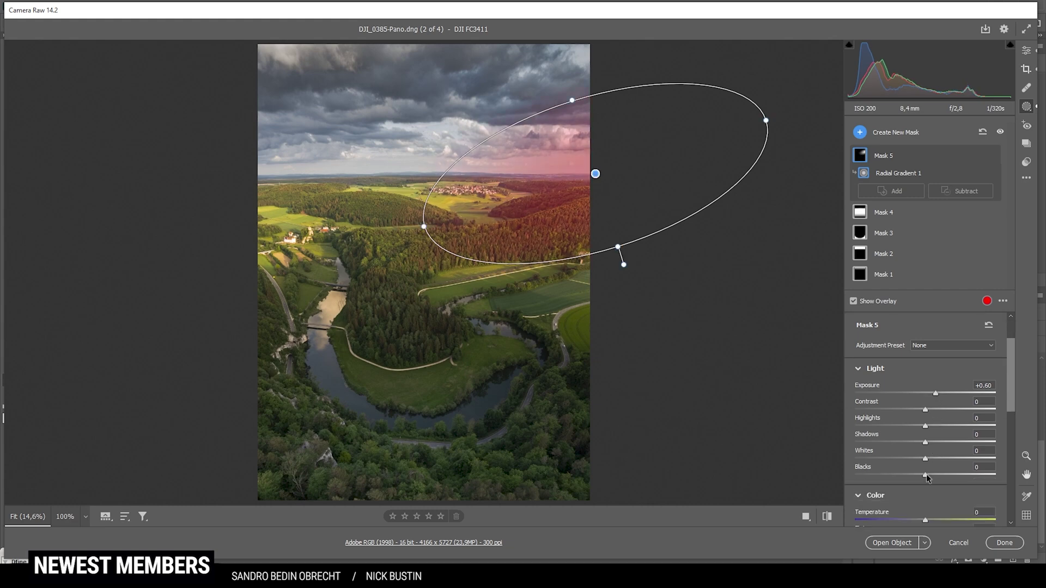
pyautogui.moveTo(926, 474); pyautogui.dragTo(930, 474)
pyautogui.click(860, 135)
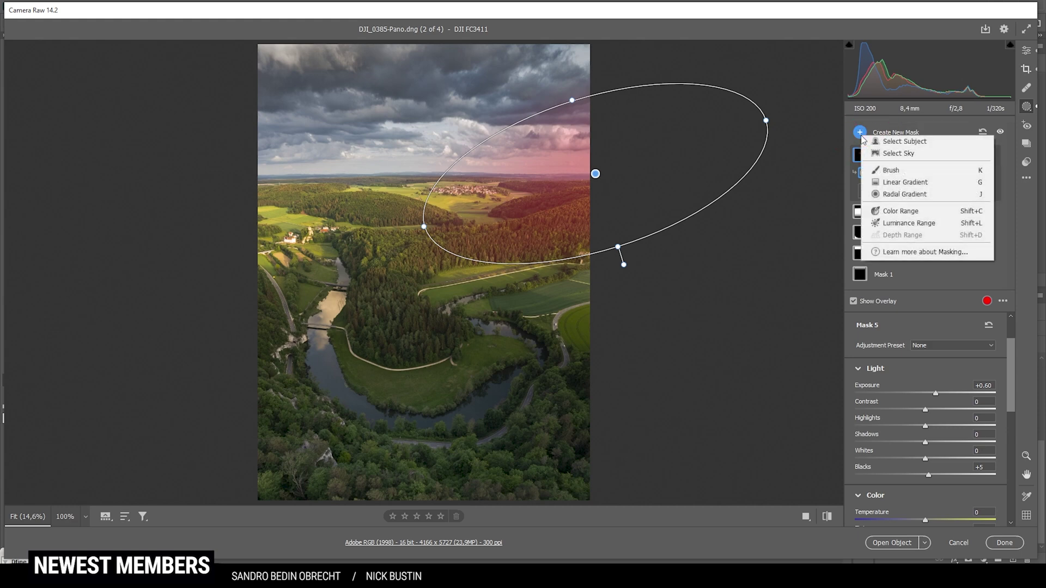
# Draw a flat radial gradient along the horizon and stretch it wider.
pyautogui.click(901, 195)
pyautogui.moveTo(433, 171); pyautogui.dragTo(572, 192)
pyautogui.moveTo(432, 169); pyautogui.dragTo(589, 172)
pyautogui.moveTo(383, 172); pyautogui.dragTo(363, 171)
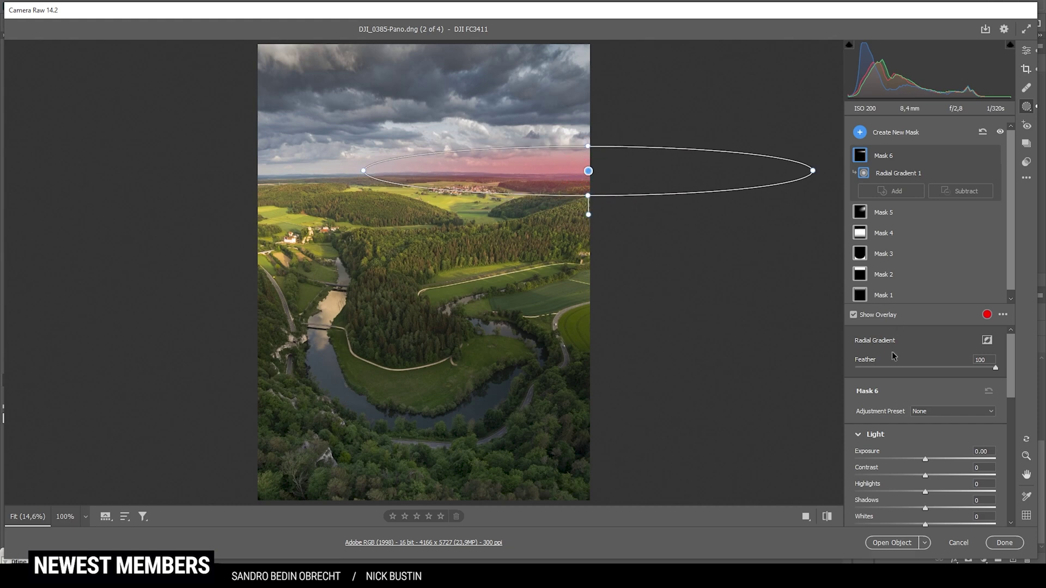
# Set the horizon gradient to Whites +28 and Dehaze -12, then return to global Edit.
pyautogui.scroll(-1, 927, 504)
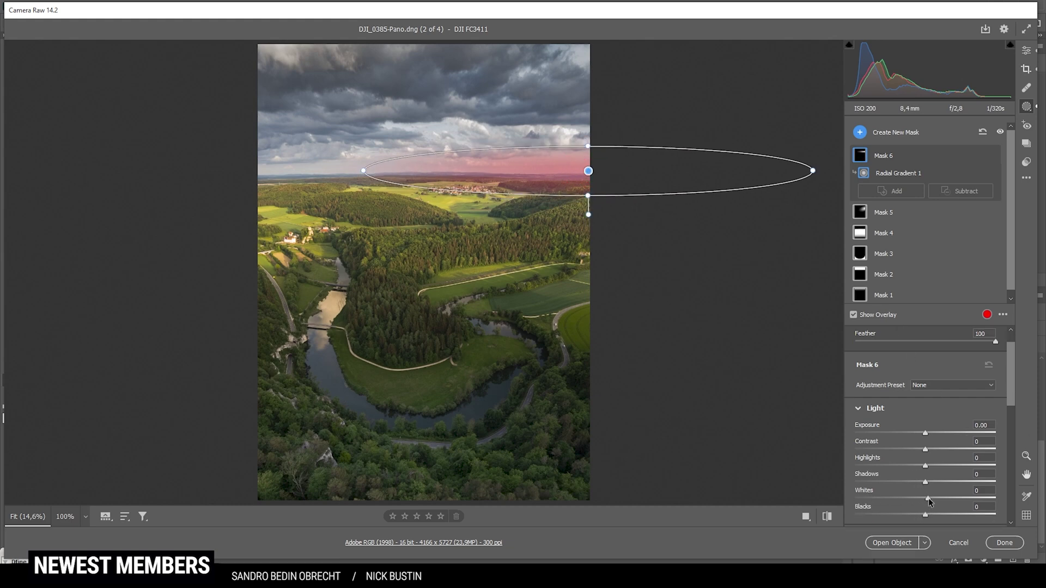
pyautogui.moveTo(926, 499); pyautogui.dragTo(946, 497)
pyautogui.scroll(-6, 933, 472)
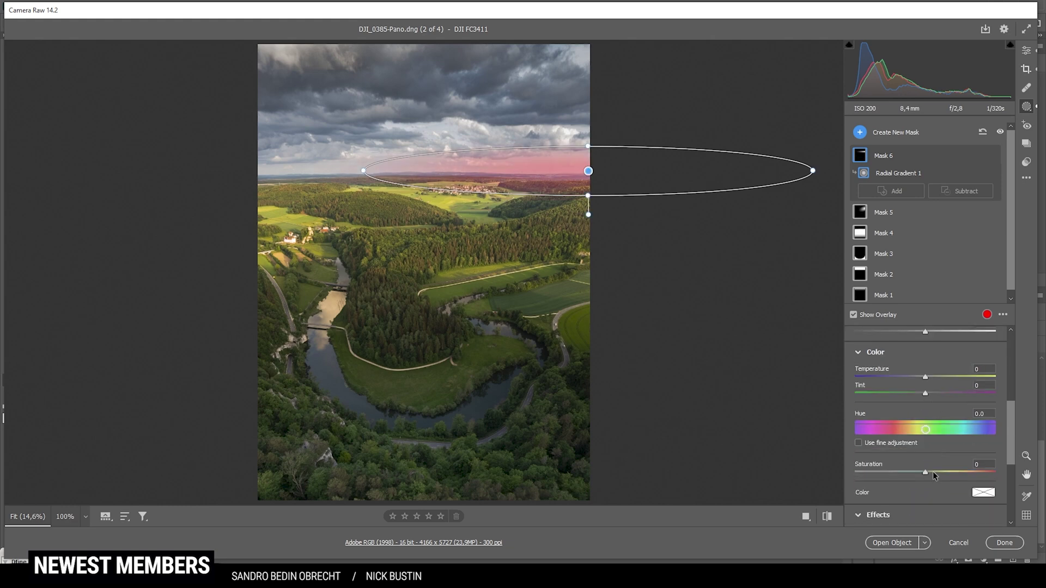
pyautogui.scroll(-4, 933, 472)
pyautogui.moveTo(925, 469); pyautogui.dragTo(923, 469)
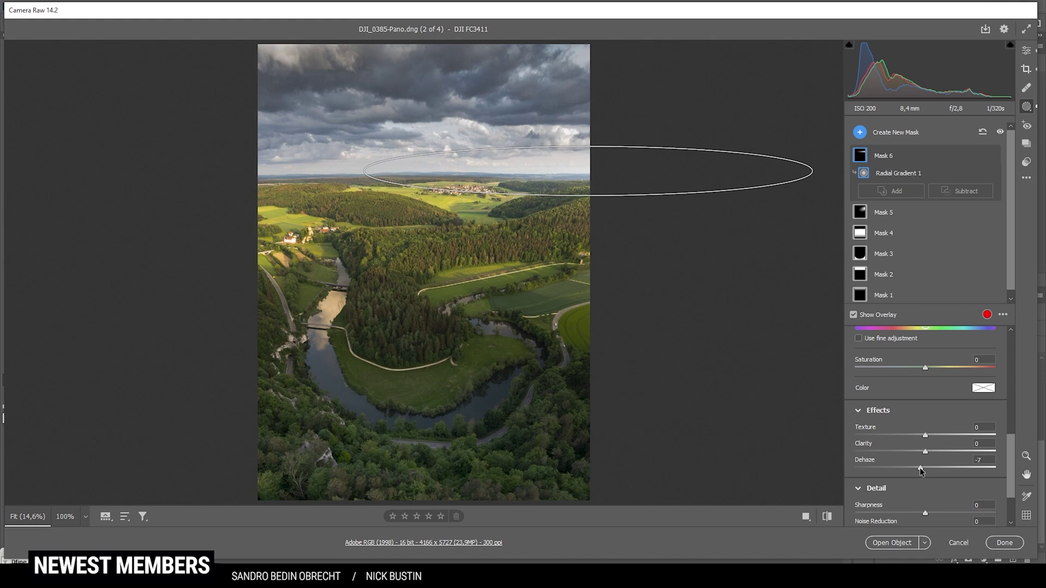
pyautogui.moveTo(920, 468); pyautogui.dragTo(918, 468)
pyautogui.click(1026, 49)
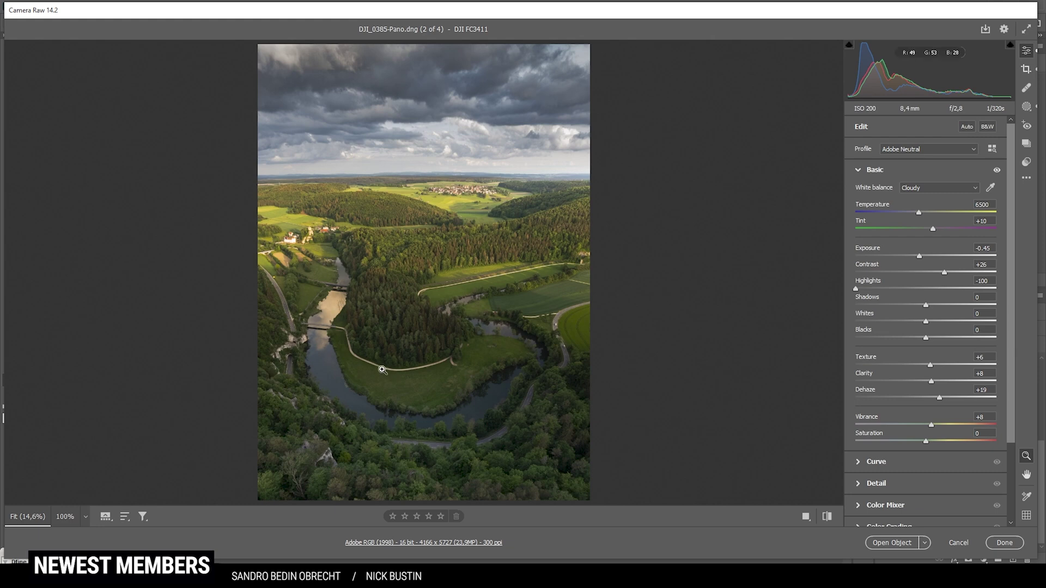
# Create a Color Range mask sampled from the river with Refine lowered to 19.
pyautogui.click(1026, 106)
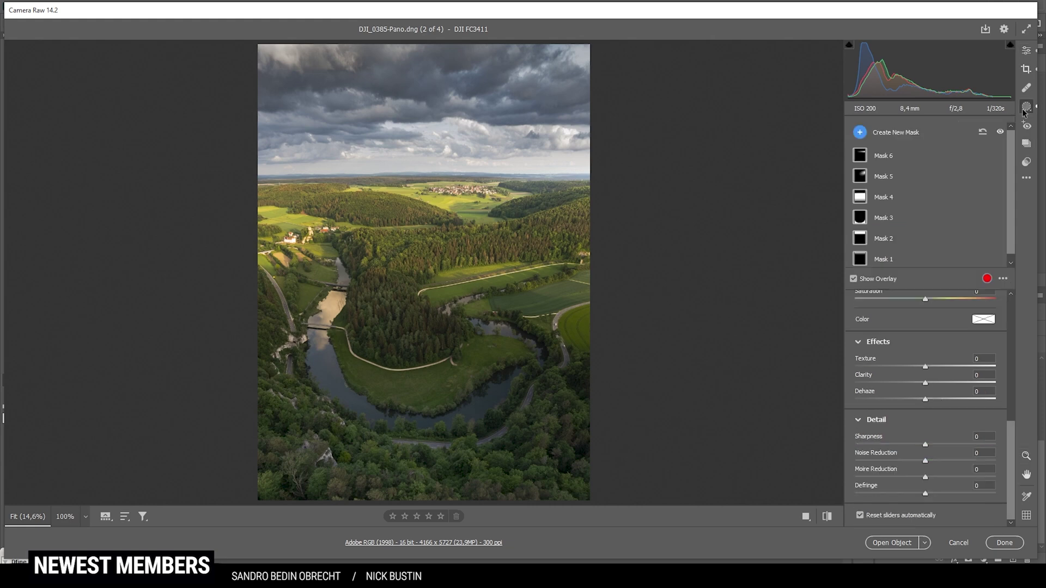
pyautogui.click(868, 132)
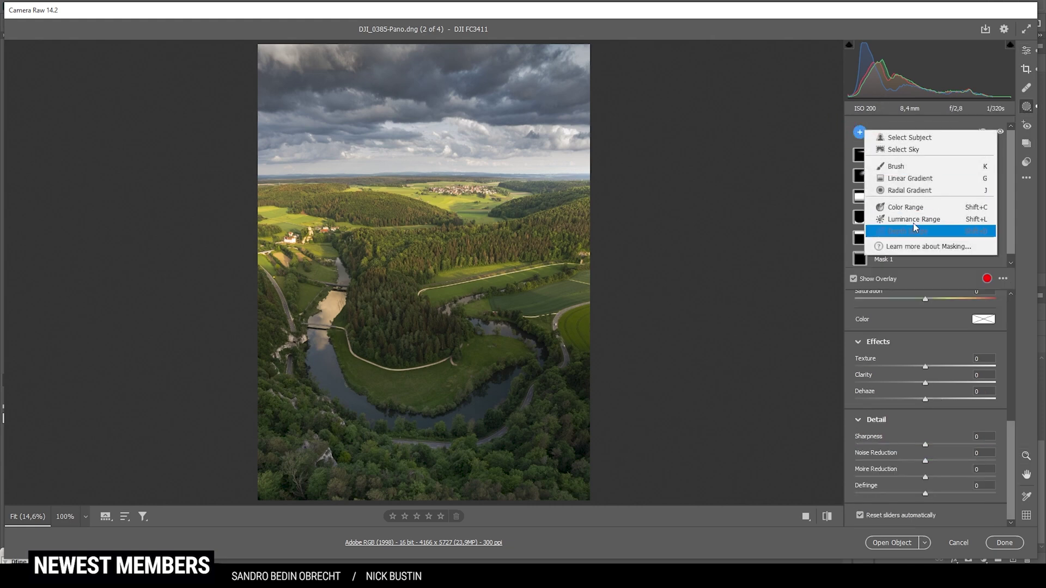
pyautogui.click(922, 210)
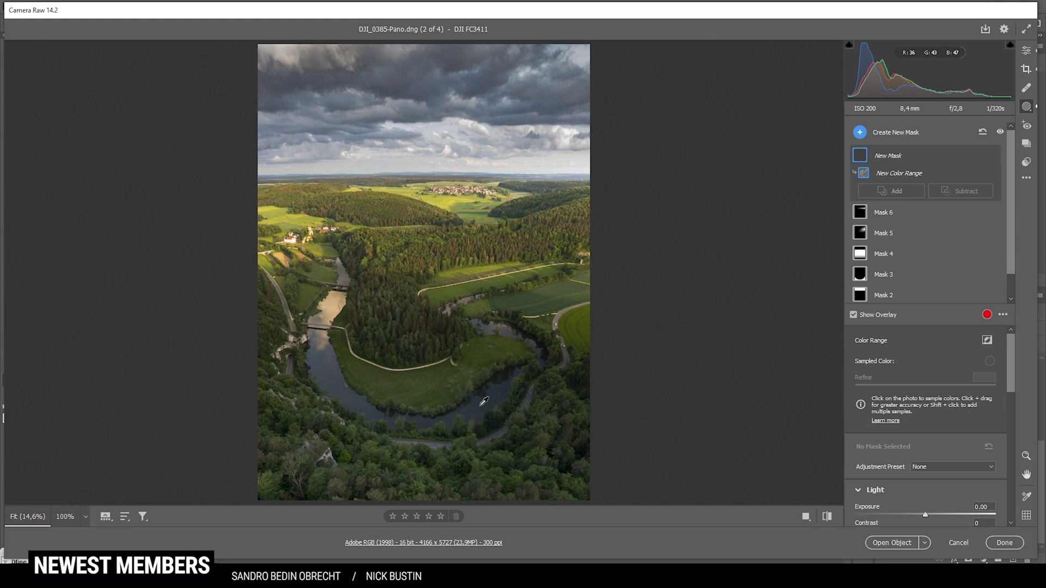
pyautogui.click(481, 404)
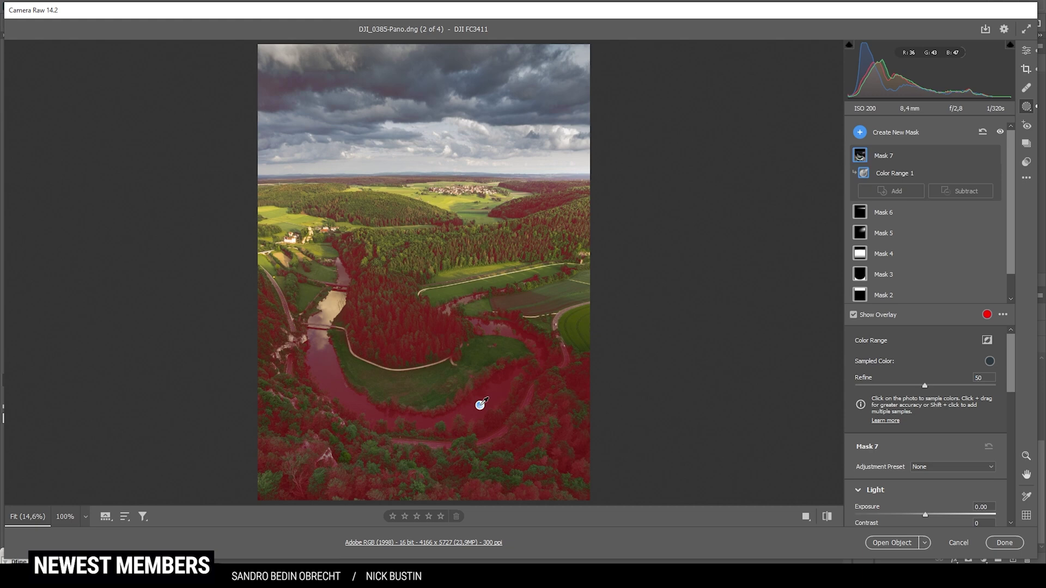
pyautogui.moveTo(924, 385); pyautogui.dragTo(901, 387)
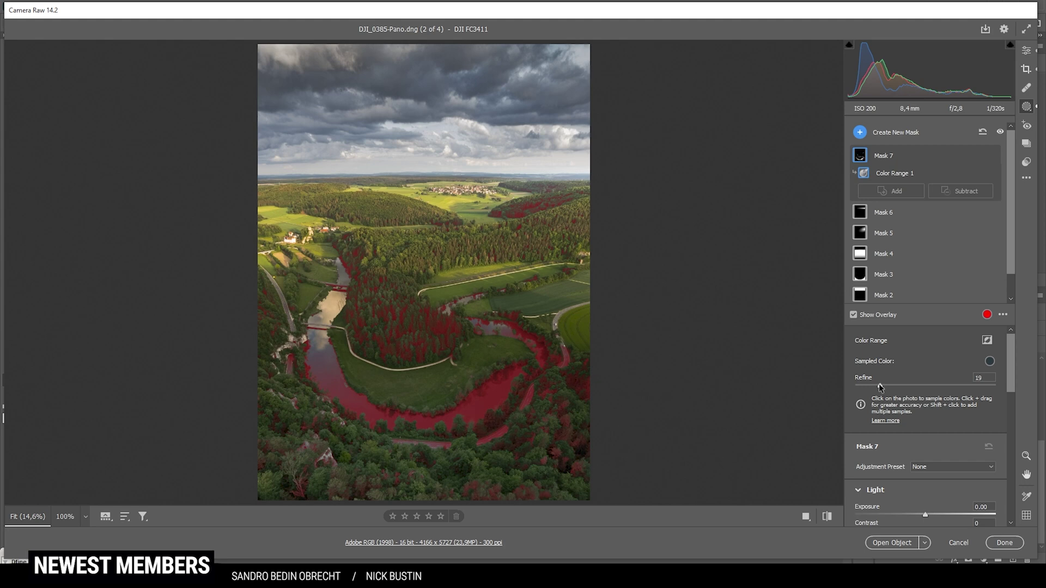
pyautogui.click(881, 388)
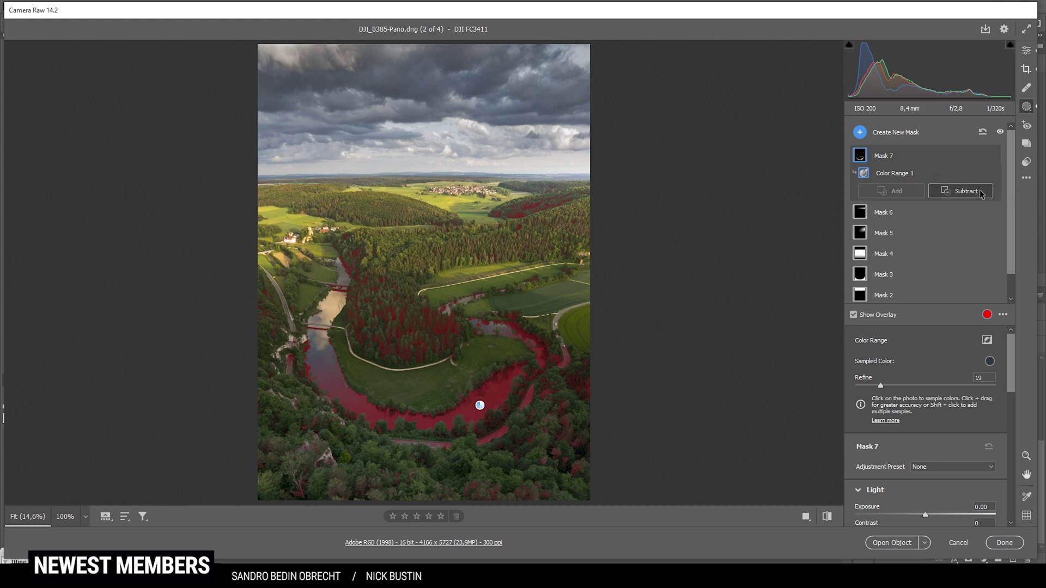
# Subtract the forest areas from the river mask with a brush.
pyautogui.click(963, 191)
pyautogui.click(972, 227)
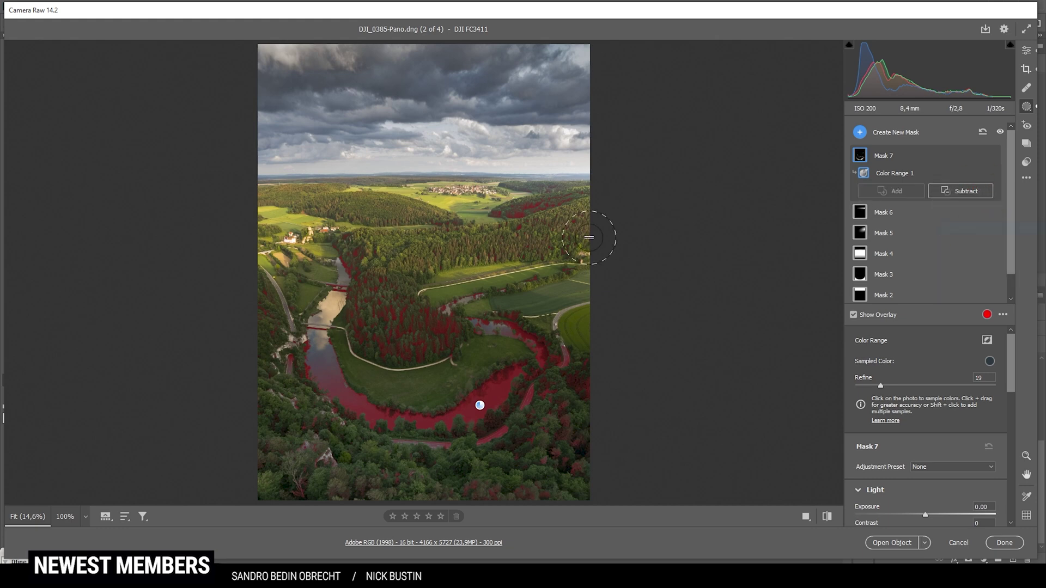
pyautogui.moveTo(493, 230); pyautogui.dragTo(581, 208)
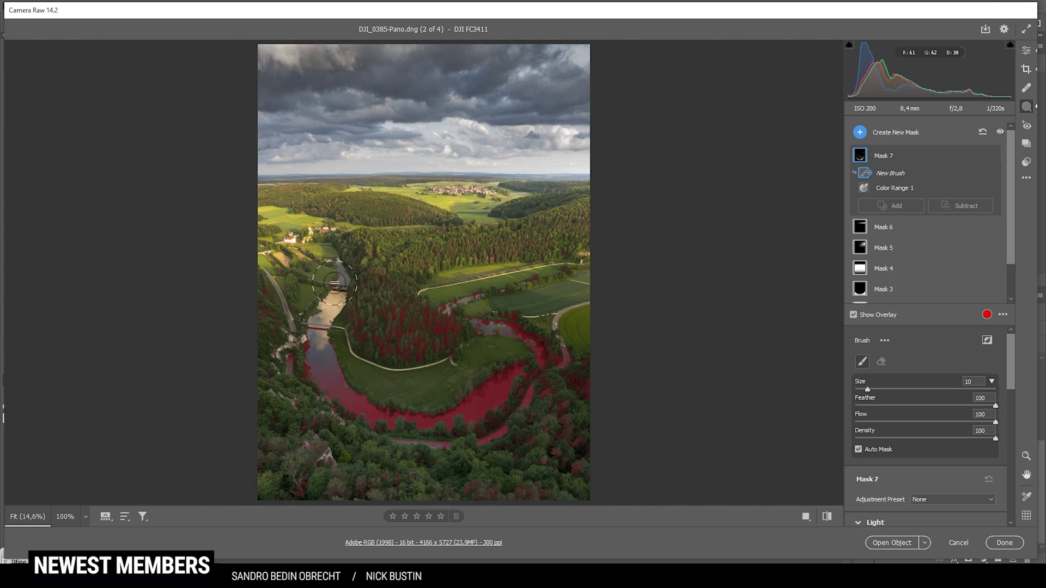
pyautogui.moveTo(289, 352)
pyautogui.mouseDown()
pyautogui.moveTo(332, 322)
pyautogui.moveTo(376, 337)
pyautogui.moveTo(458, 289)
pyautogui.mouseUp()
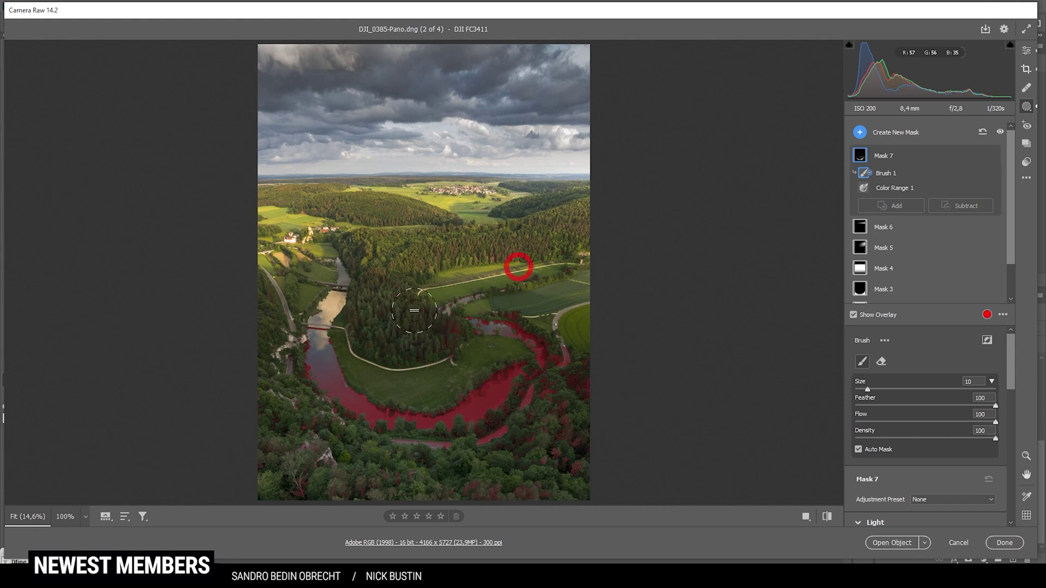
pyautogui.press('[')
pyautogui.press('[')
pyautogui.press('[')
pyautogui.press('[')
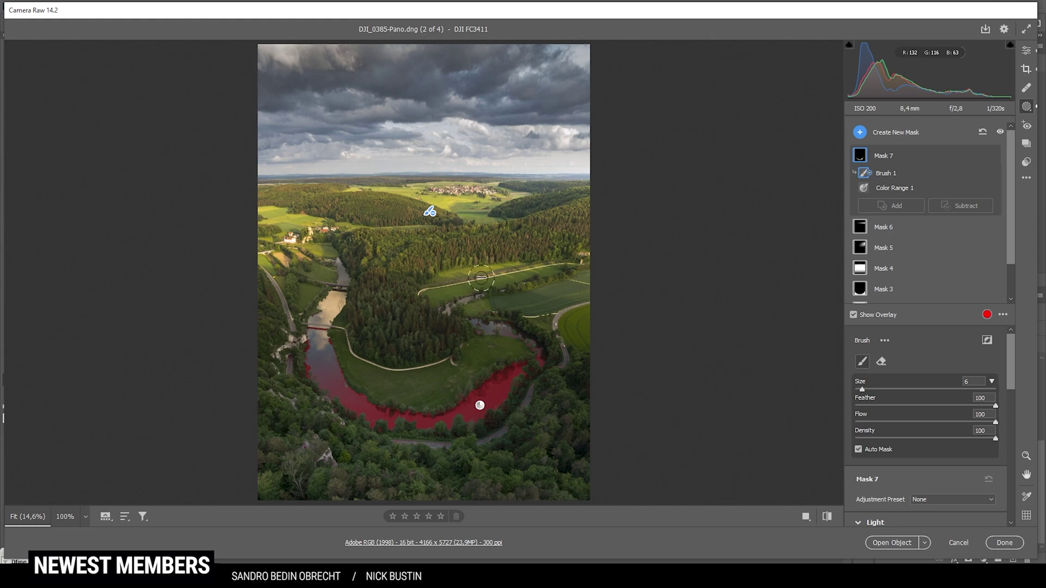
pyautogui.moveTo(515, 354); pyautogui.dragTo(545, 327)
pyautogui.scroll(-4, 931, 417)
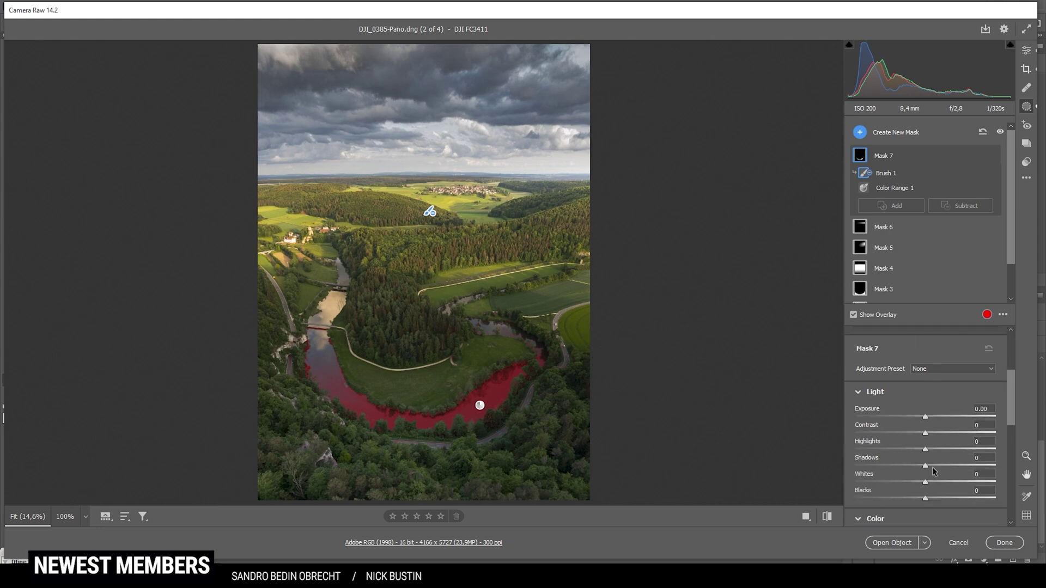
# Give Mask 7 Exposure +0.40, Highlights +33, Whites +100 and Clarity +100, then return to Edit.
pyautogui.moveTo(925, 417); pyautogui.dragTo(928, 418)
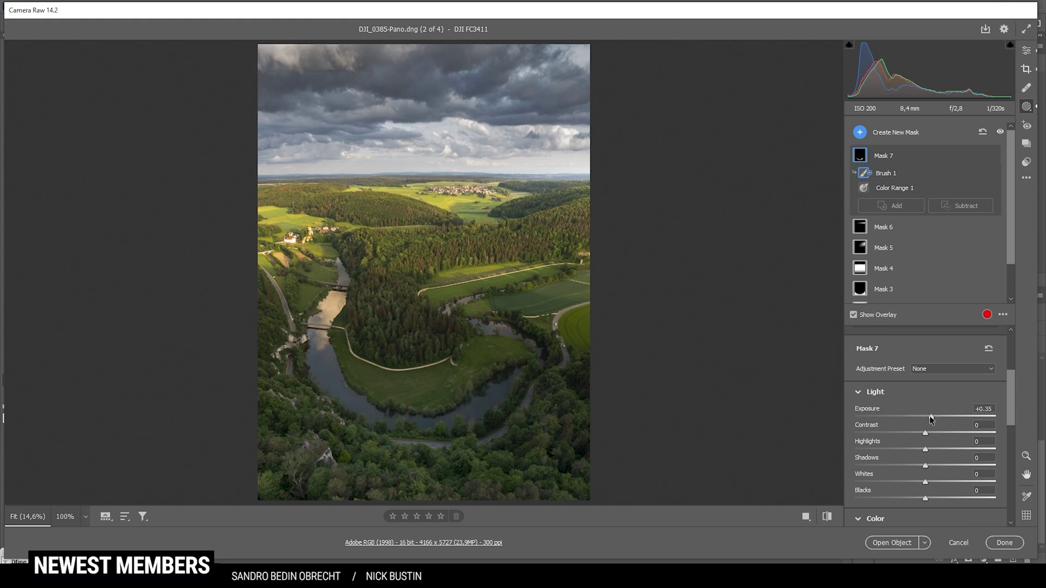
pyautogui.moveTo(932, 418); pyautogui.dragTo(932, 418)
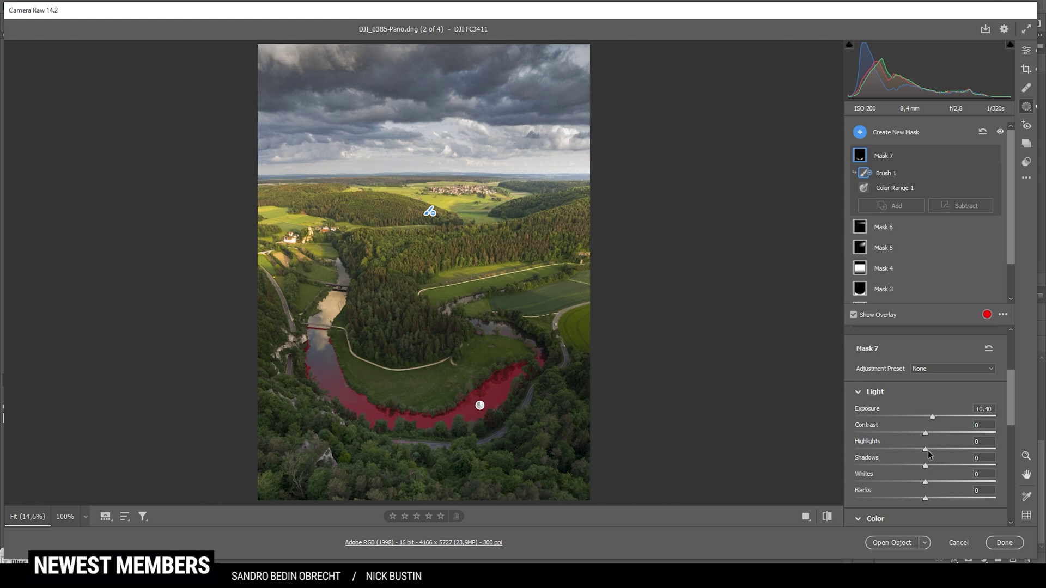
pyautogui.moveTo(926, 450); pyautogui.dragTo(995, 450)
pyautogui.moveTo(926, 482); pyautogui.dragTo(1009, 460)
pyautogui.scroll(-6, 929, 469)
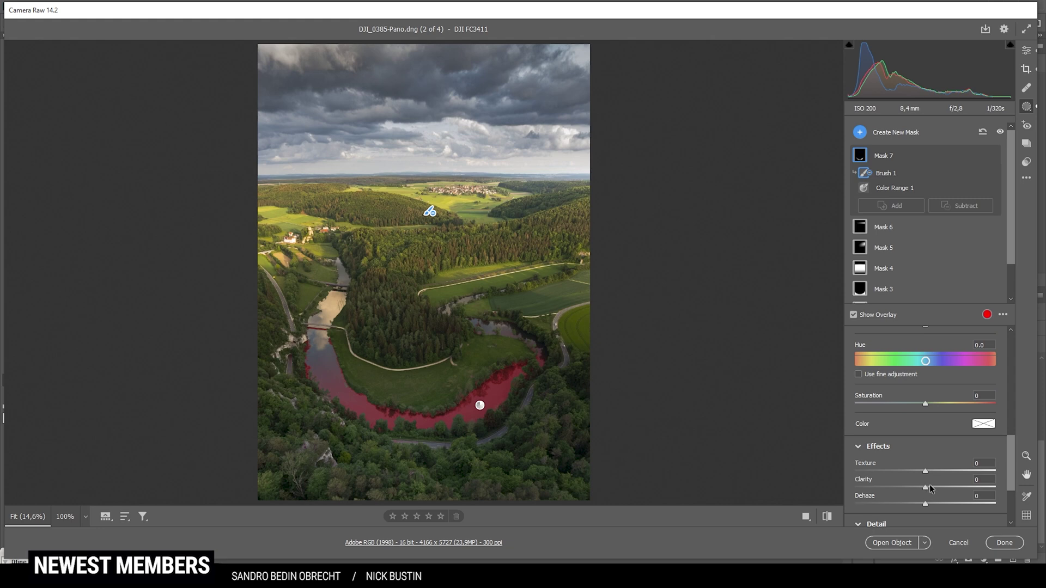
pyautogui.moveTo(930, 487); pyautogui.dragTo(995, 482)
pyautogui.scroll(3, 955, 436)
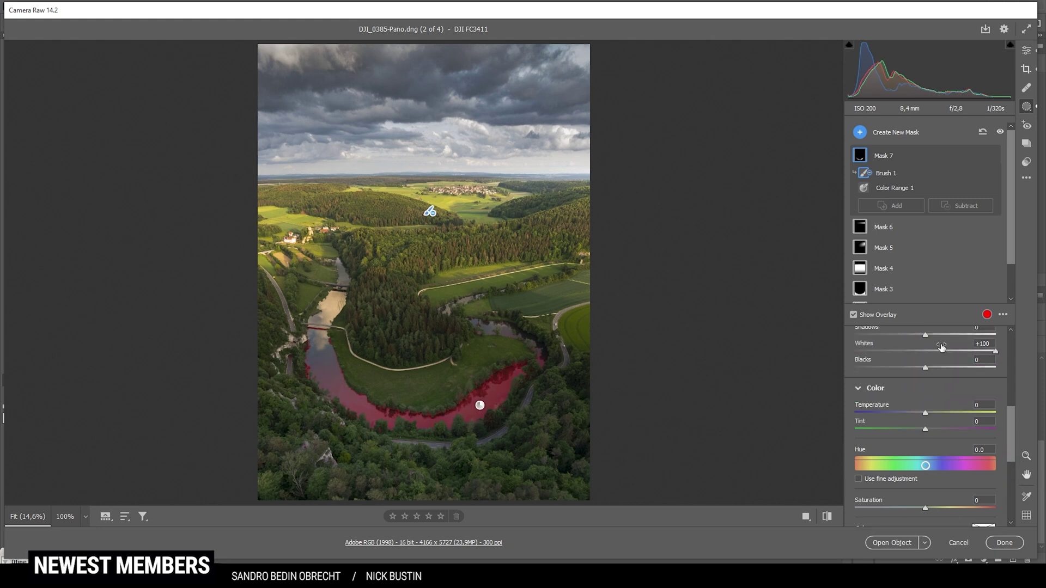
pyautogui.click(1025, 51)
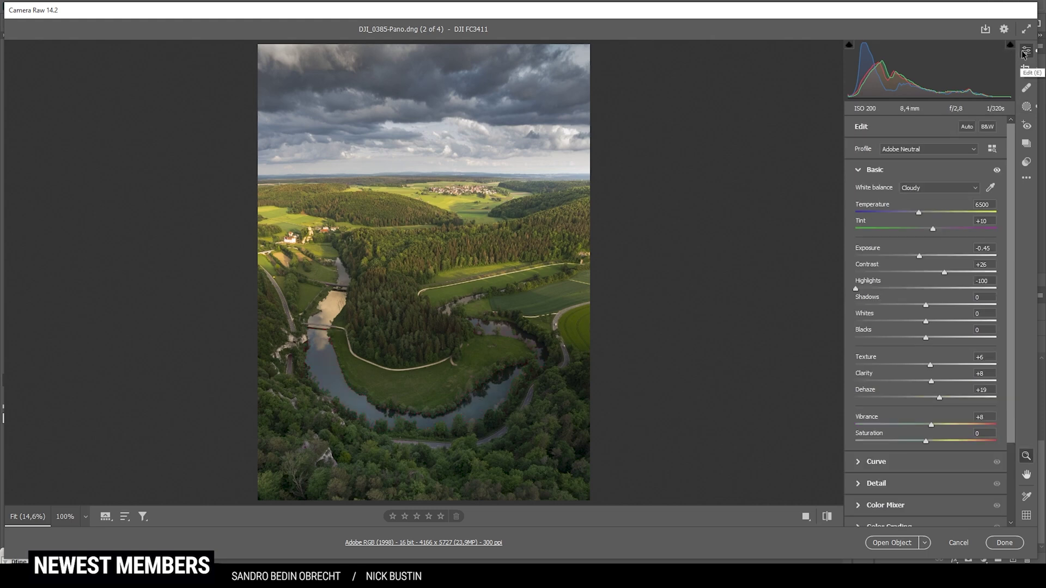
# Draw a large diagonal radial gradient positioned over the river bend.
pyautogui.click(1031, 109)
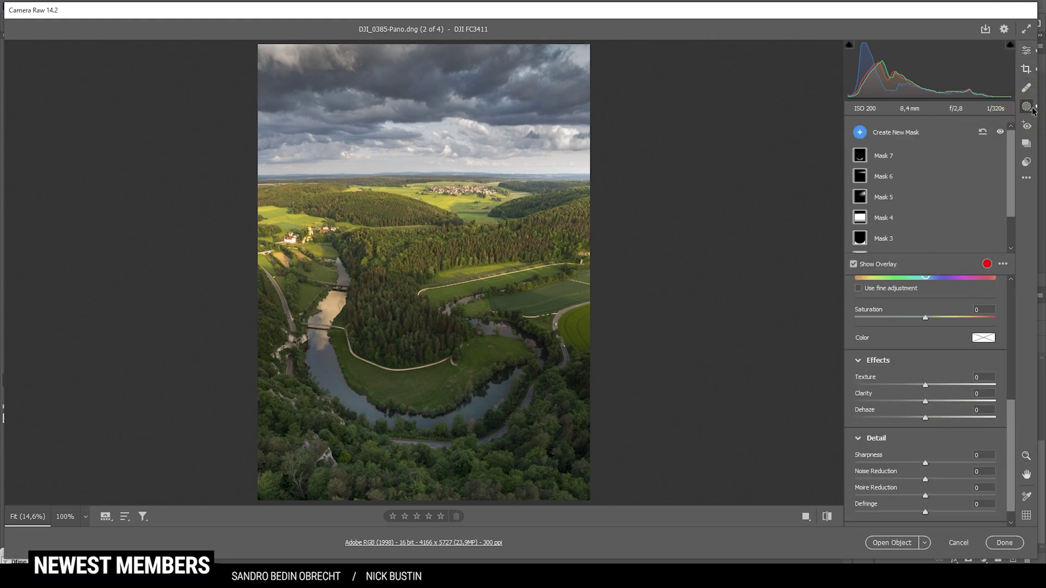
pyautogui.click(861, 132)
pyautogui.click(899, 194)
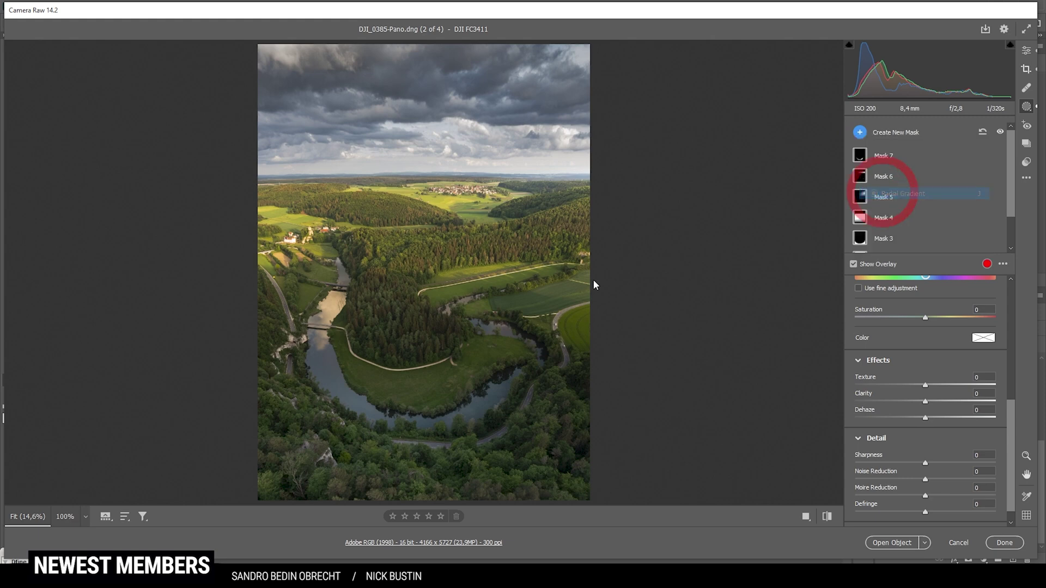
pyautogui.moveTo(487, 272); pyautogui.dragTo(695, 344)
pyautogui.moveTo(774, 273); pyautogui.dragTo(764, 158)
pyautogui.moveTo(444, 303); pyautogui.dragTo(516, 250)
pyautogui.moveTo(824, 105); pyautogui.dragTo(831, 123)
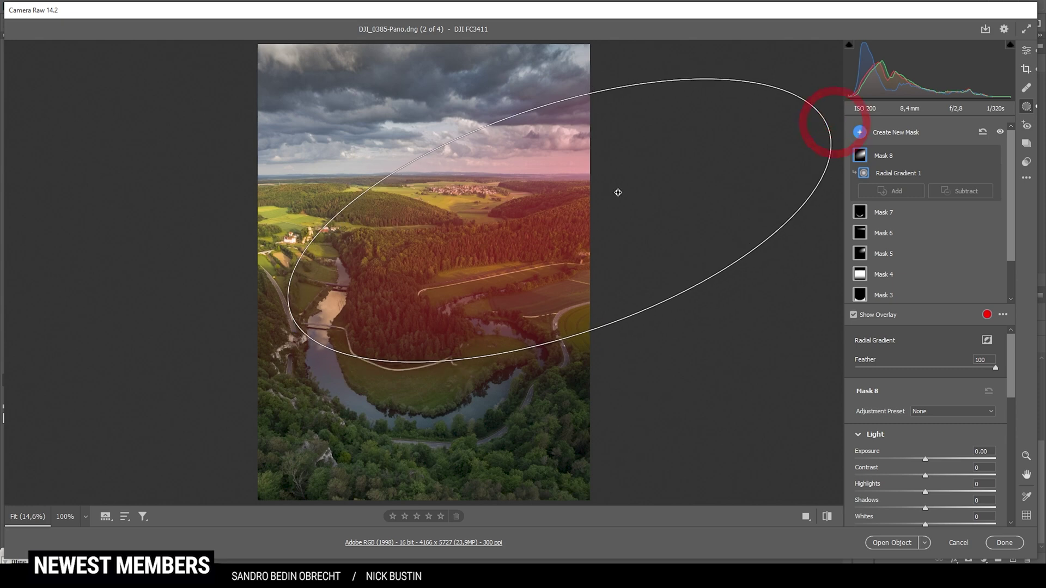
pyautogui.moveTo(618, 192)
pyautogui.mouseDown()
pyautogui.moveTo(619, 213)
pyautogui.moveTo(614, 205)
pyautogui.mouseUp()
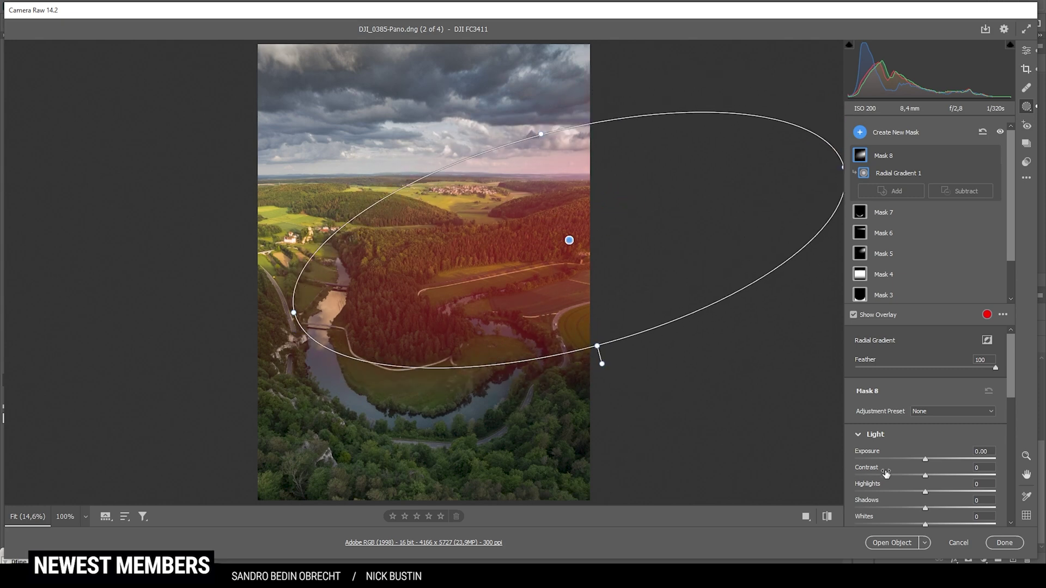
# Set the river-bend gradient to Highlights +100 and Temperature +24.
pyautogui.moveTo(925, 492); pyautogui.dragTo(969, 490)
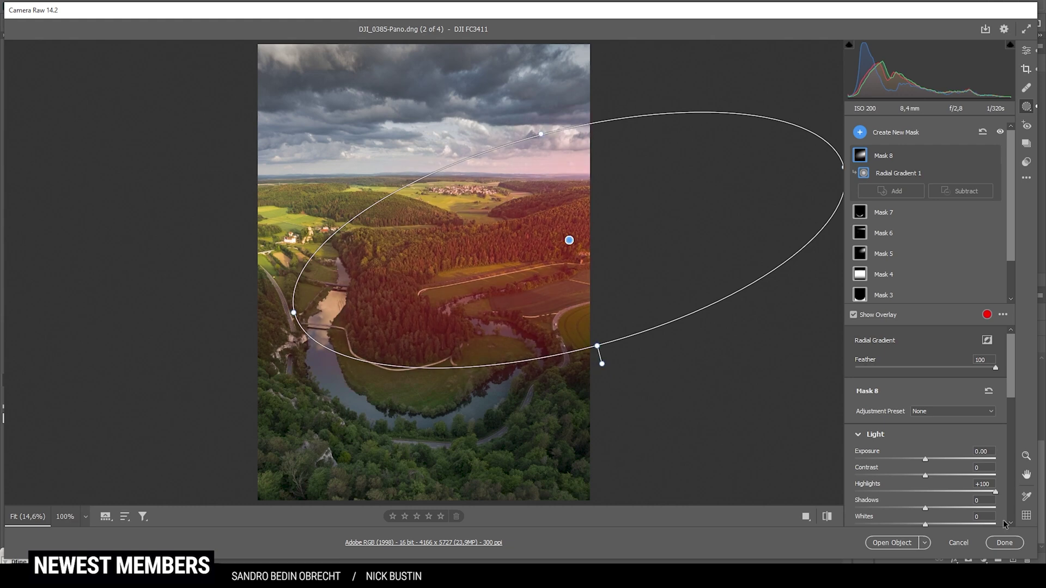
pyautogui.scroll(-4, 949, 485)
pyautogui.moveTo(925, 456); pyautogui.dragTo(946, 455)
pyautogui.press('e')
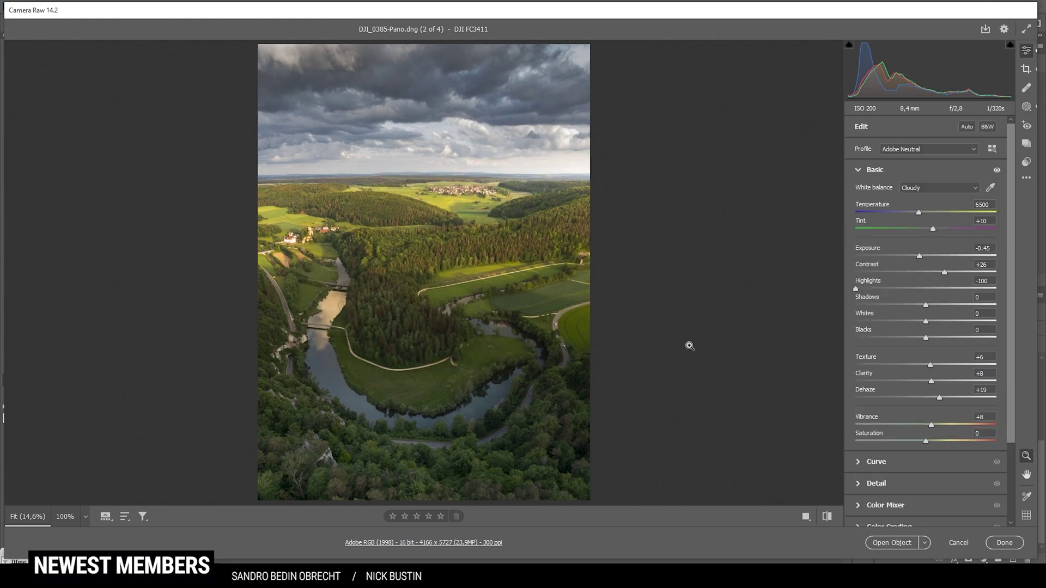
# Compare before/after views of the edit, then collapse the Basic section.
pyautogui.click(829, 519)
pyautogui.click(826, 518)
pyautogui.click(826, 518)
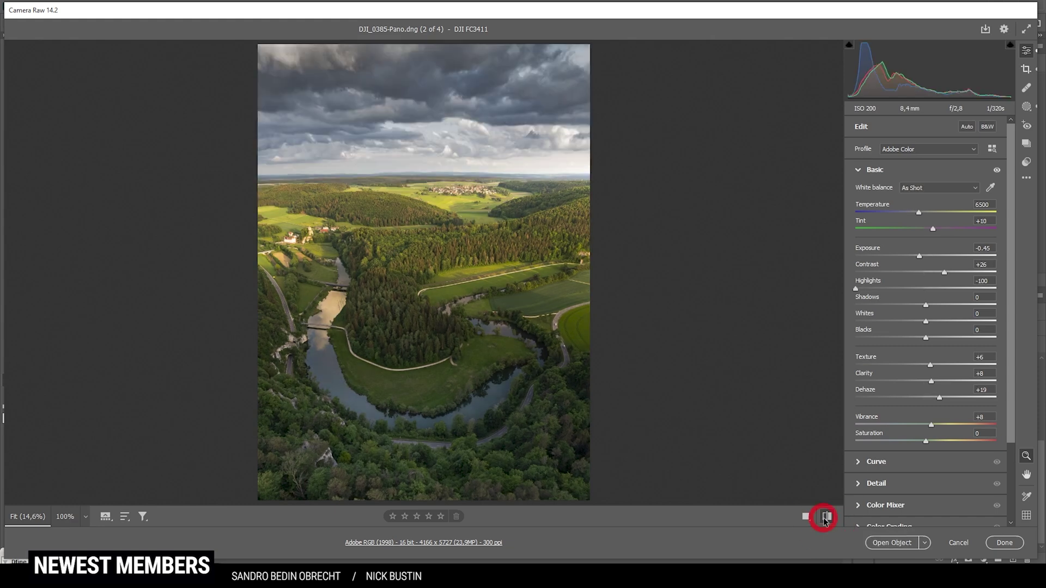
pyautogui.click(826, 518)
pyautogui.click(825, 518)
pyautogui.click(826, 518)
pyautogui.click(826, 519)
pyautogui.click(826, 519)
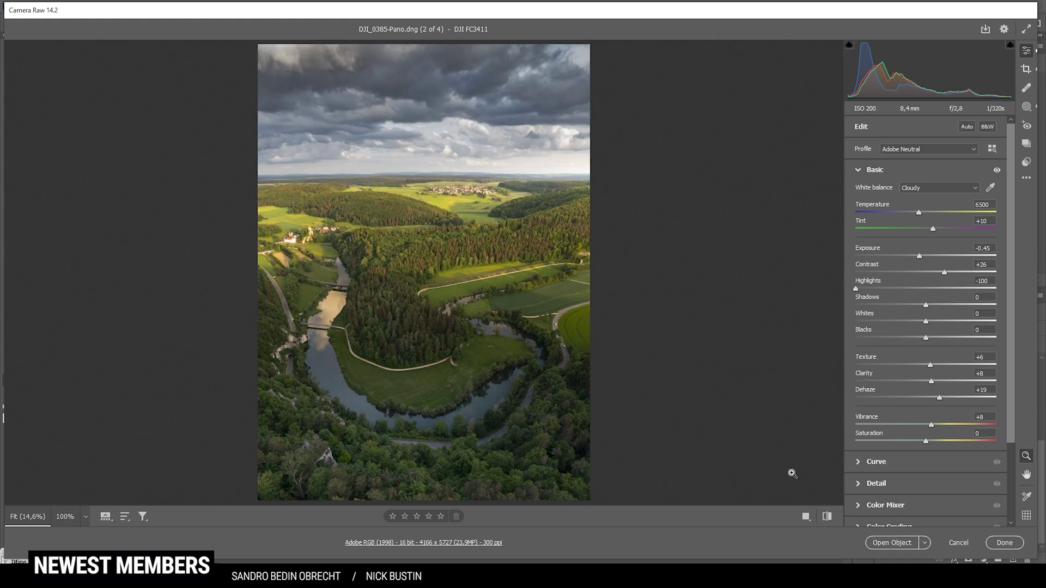
pyautogui.click(874, 170)
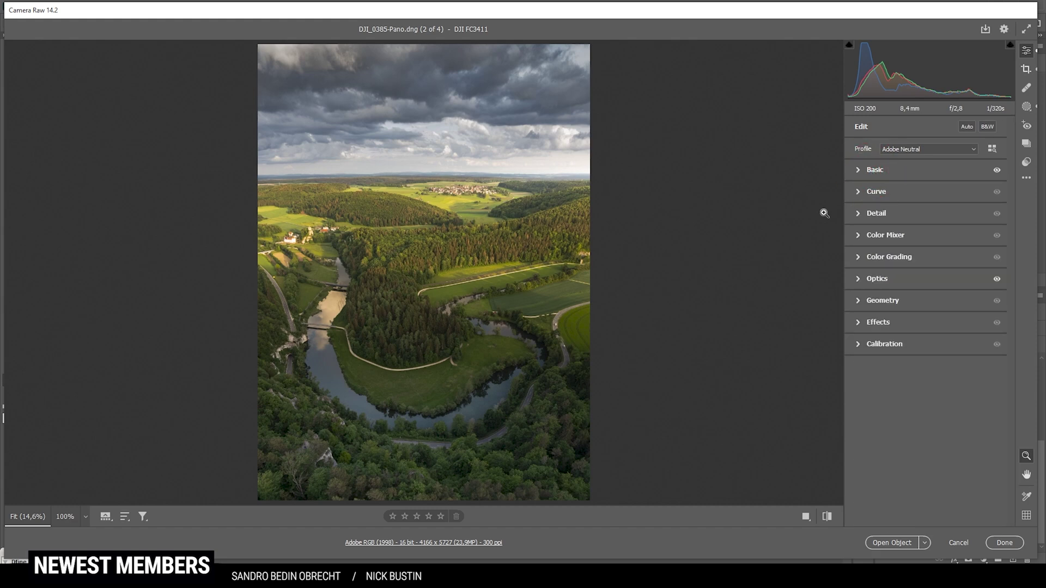
# In the Color Mixer, shift the hue of the greens.
pyautogui.click(859, 237)
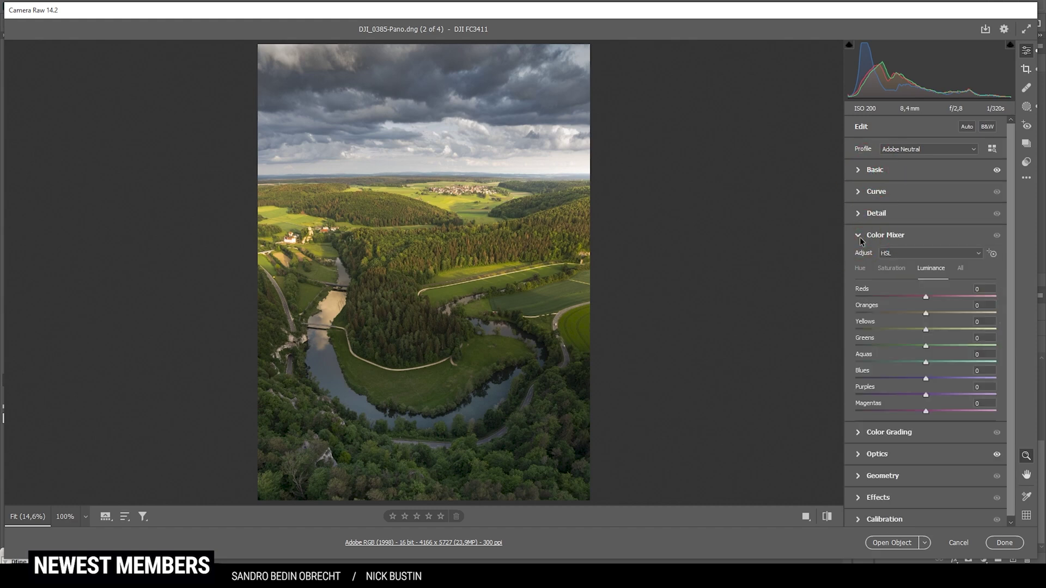
pyautogui.click(861, 269)
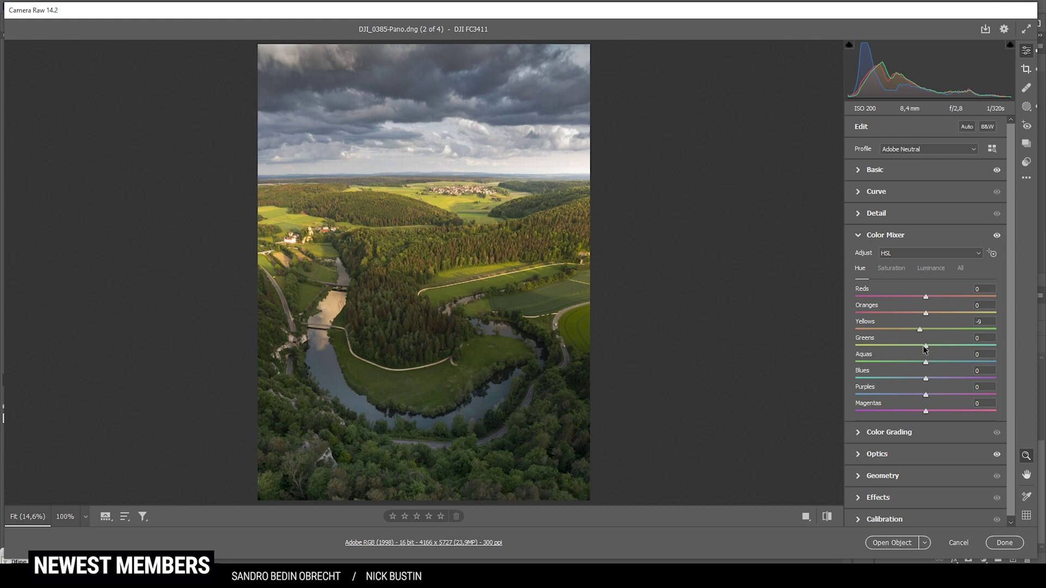
pyautogui.moveTo(923, 345); pyautogui.dragTo(914, 344)
pyautogui.moveTo(913, 345); pyautogui.dragTo(916, 345)
# Raise saturation to Yellows +17 and Blues +12.
pyautogui.click(883, 268)
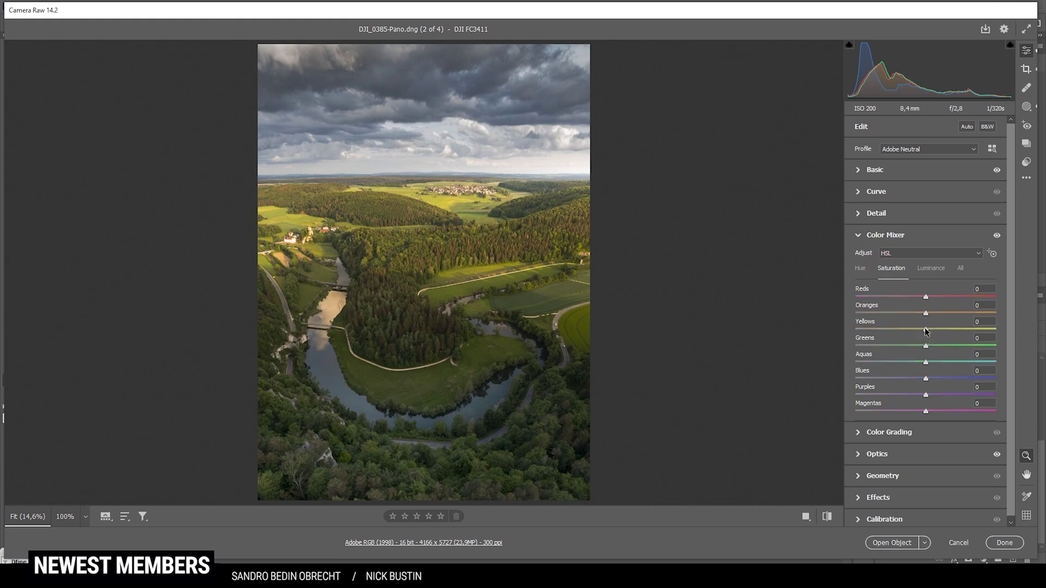
pyautogui.moveTo(926, 329); pyautogui.dragTo(939, 330)
pyautogui.moveTo(926, 379); pyautogui.dragTo(931, 379)
pyautogui.click(935, 379)
# Set luminance to Yellows +7, Greens -11 and Blues -9.
pyautogui.click(933, 269)
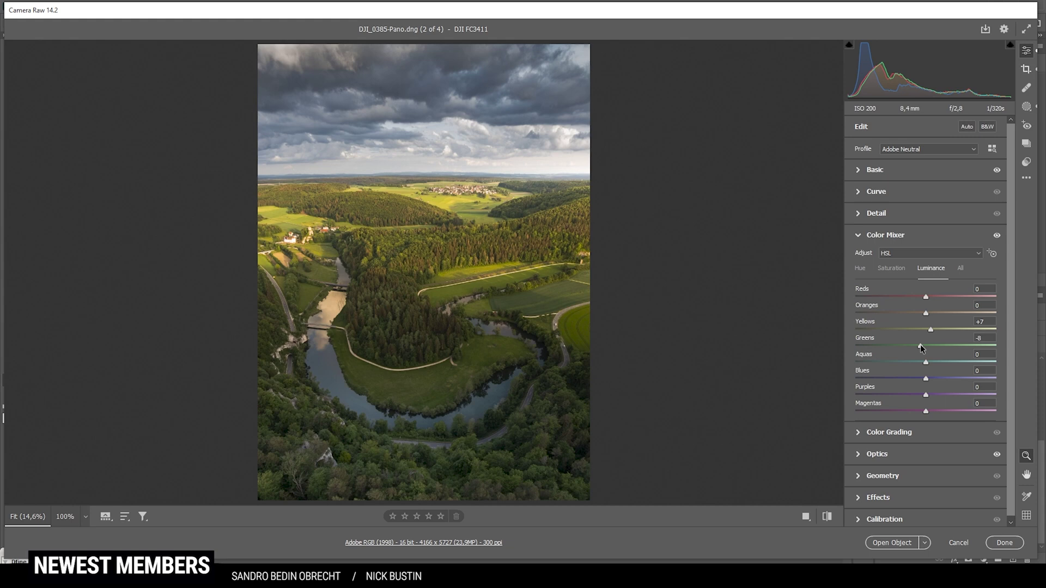
pyautogui.moveTo(919, 345); pyautogui.dragTo(918, 346)
pyautogui.moveTo(914, 376); pyautogui.dragTo(919, 378)
pyautogui.click(907, 233)
# Grade the highlights warm yellow with Hue 47 and Saturation 22.
pyautogui.click(901, 256)
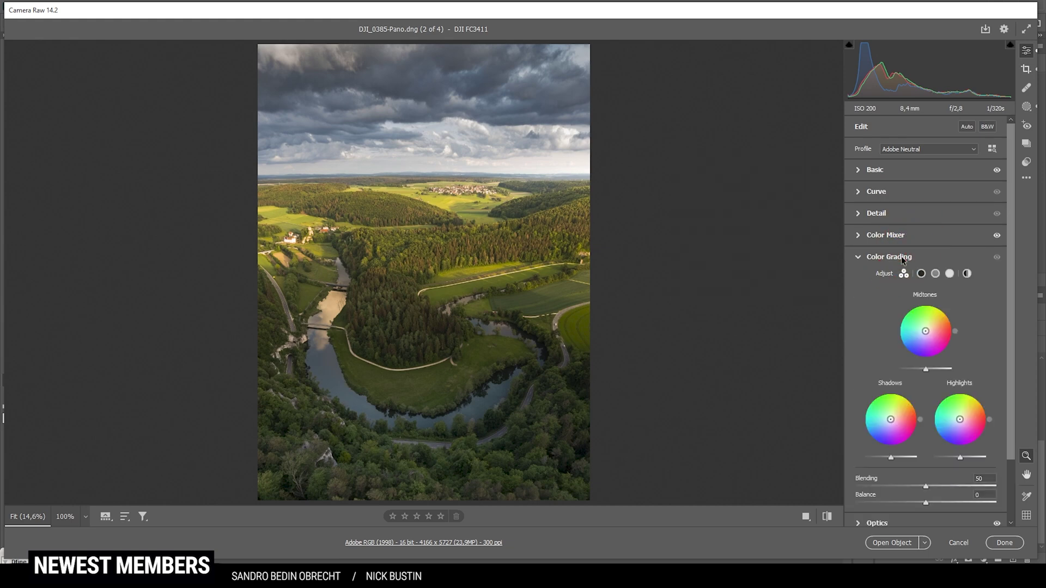
pyautogui.click(950, 274)
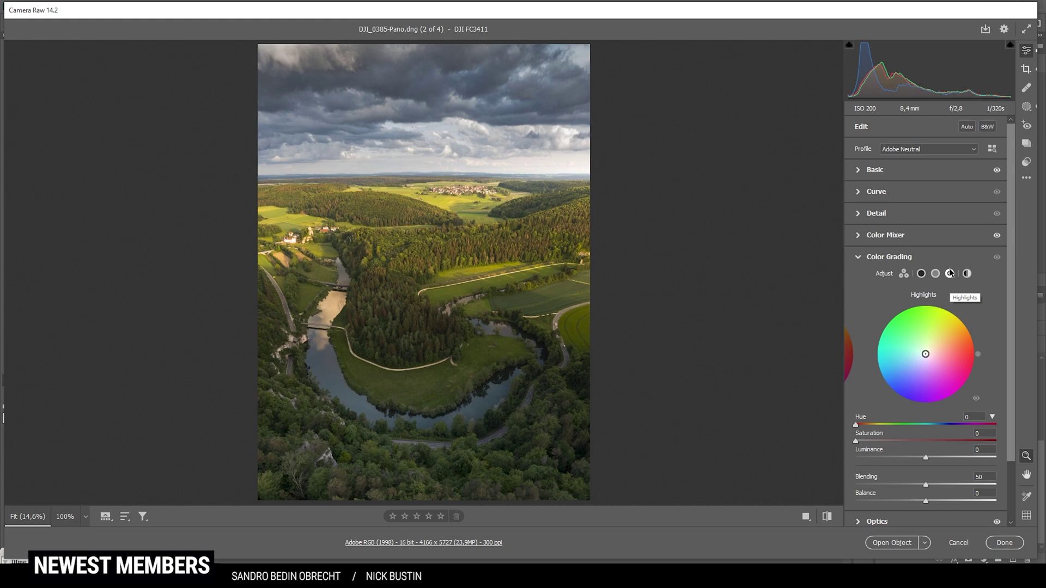
pyautogui.moveTo(926, 355); pyautogui.dragTo(937, 344)
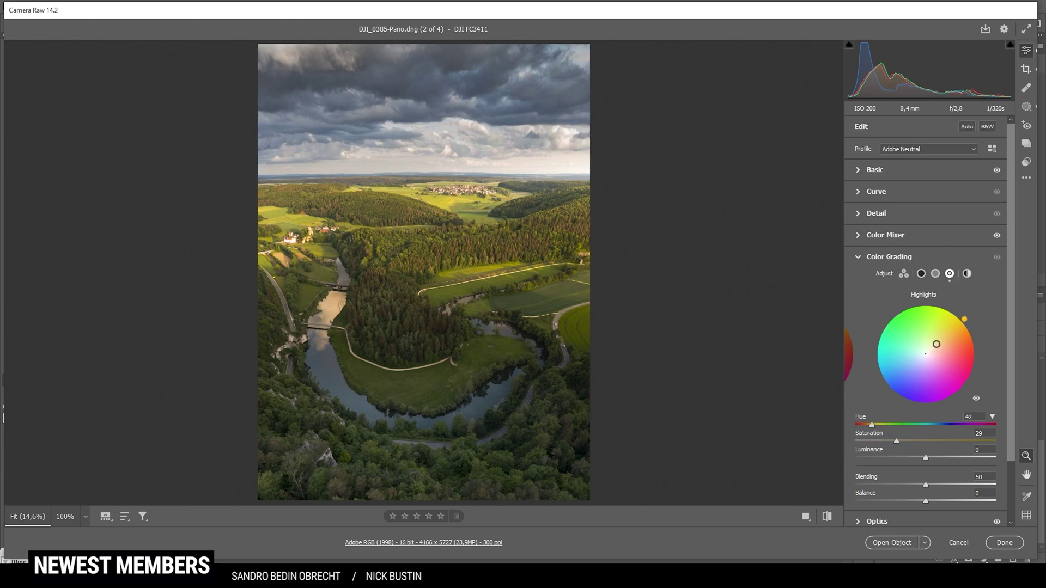
pyautogui.moveTo(871, 425); pyautogui.dragTo(875, 424)
pyautogui.click(873, 428)
pyautogui.moveTo(894, 441); pyautogui.dragTo(885, 440)
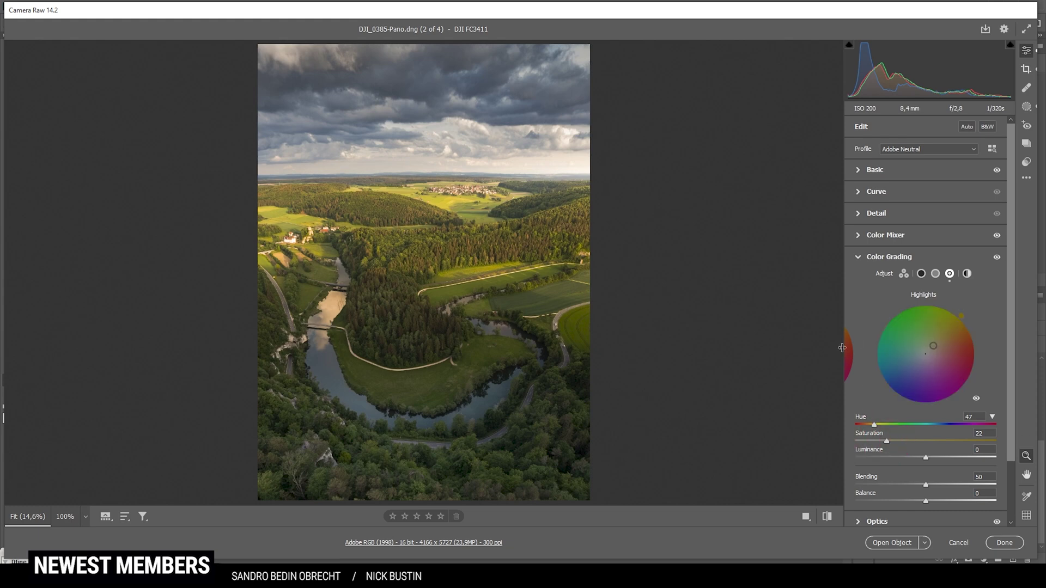
# Grade the midtones cool blue with Hue 232 and Saturation 15.
pyautogui.click(936, 274)
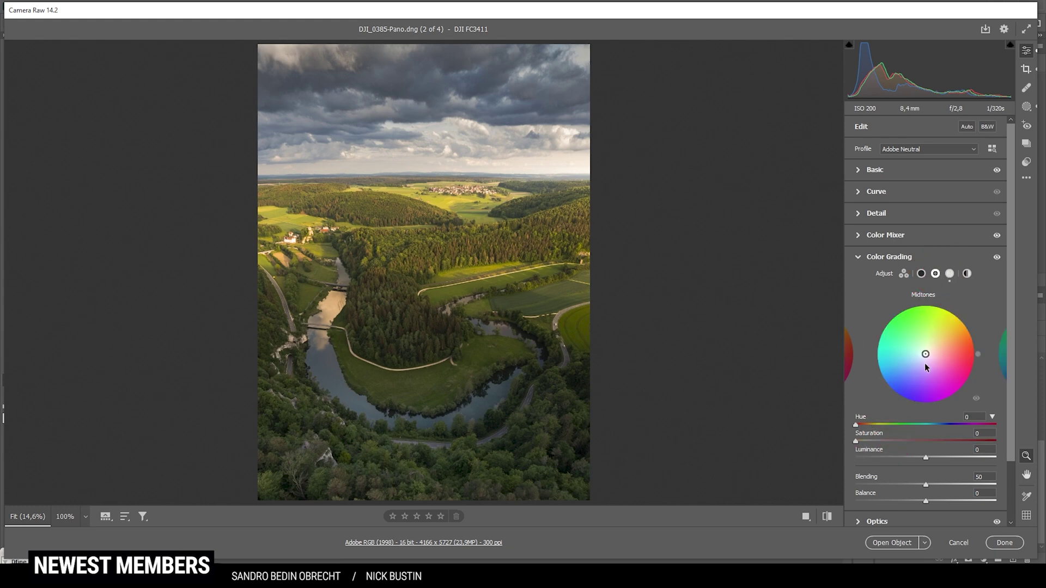
pyautogui.moveTo(856, 425); pyautogui.dragTo(946, 432)
pyautogui.moveTo(856, 441); pyautogui.dragTo(879, 438)
pyautogui.click(886, 257)
# In Calibration, set Blue Primary Hue to -10 and Saturation to +15.
pyautogui.click(888, 342)
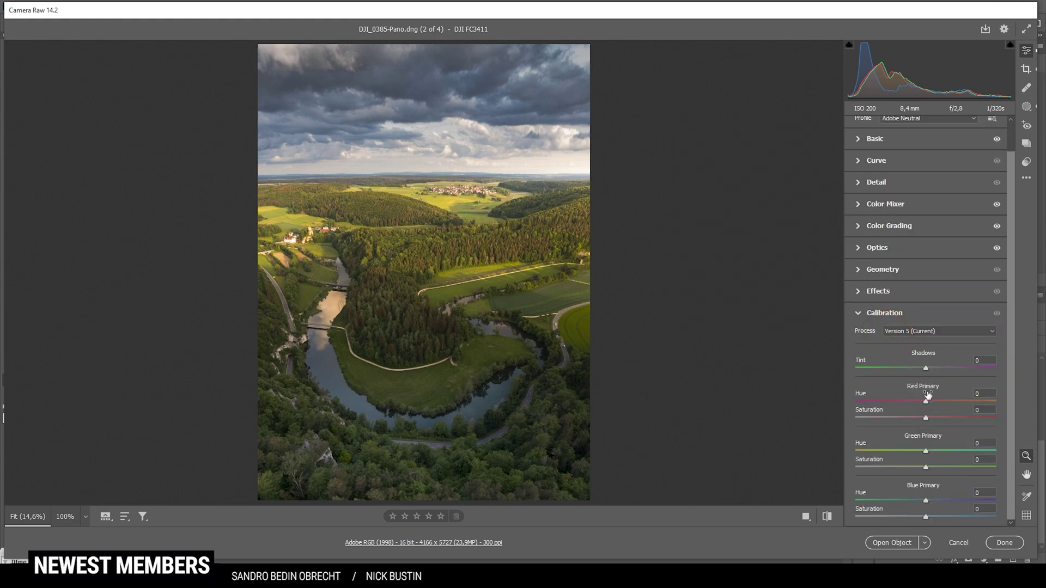
pyautogui.click(920, 499)
pyautogui.moveTo(926, 516); pyautogui.dragTo(936, 515)
# Open the graded panorama in Photoshop and place a guide along the horizon.
pyautogui.click(902, 545)
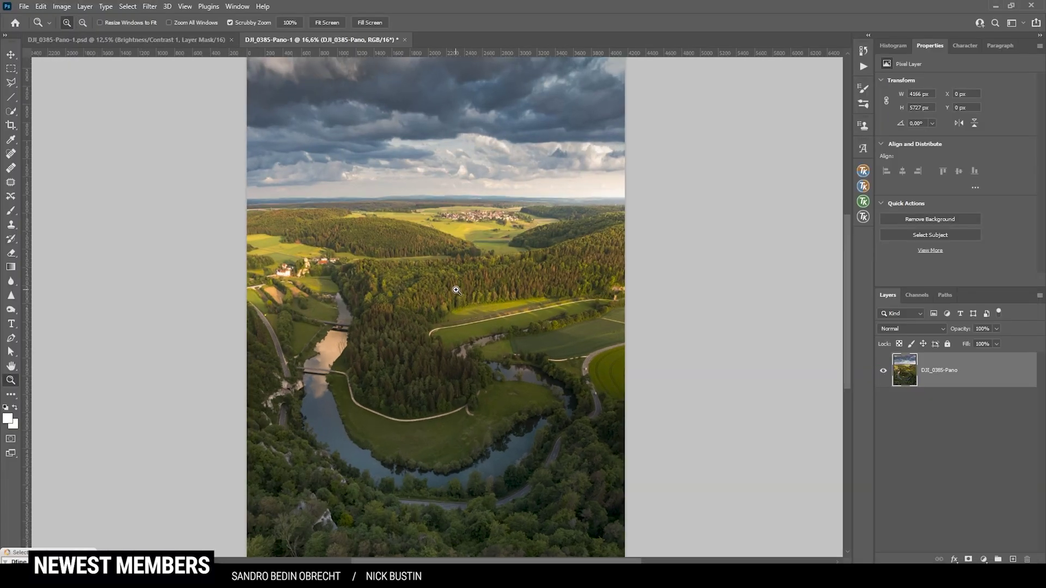
pyautogui.scroll(-1, 457, 288)
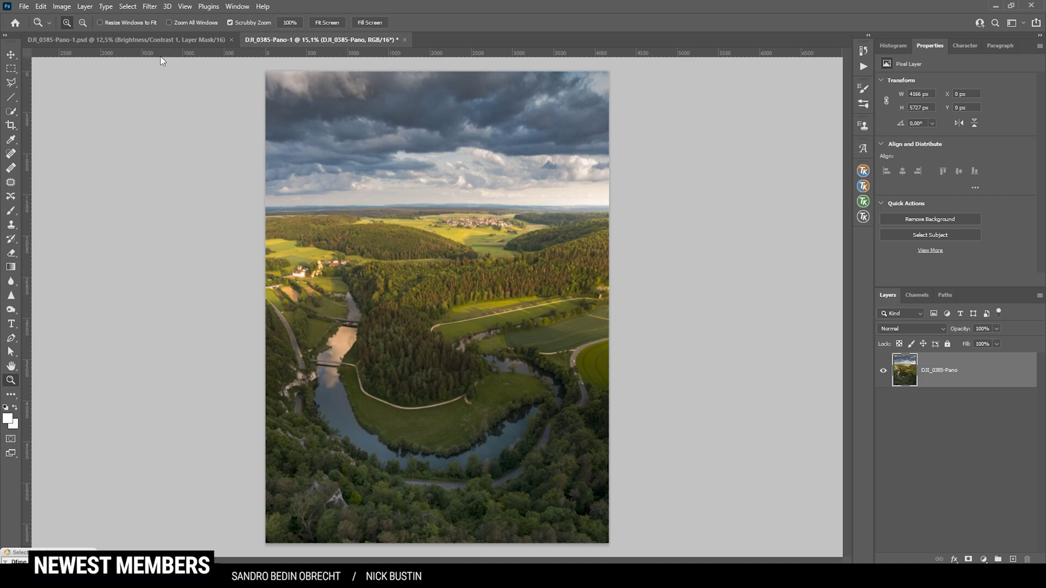
pyautogui.moveTo(164, 55); pyautogui.dragTo(177, 208)
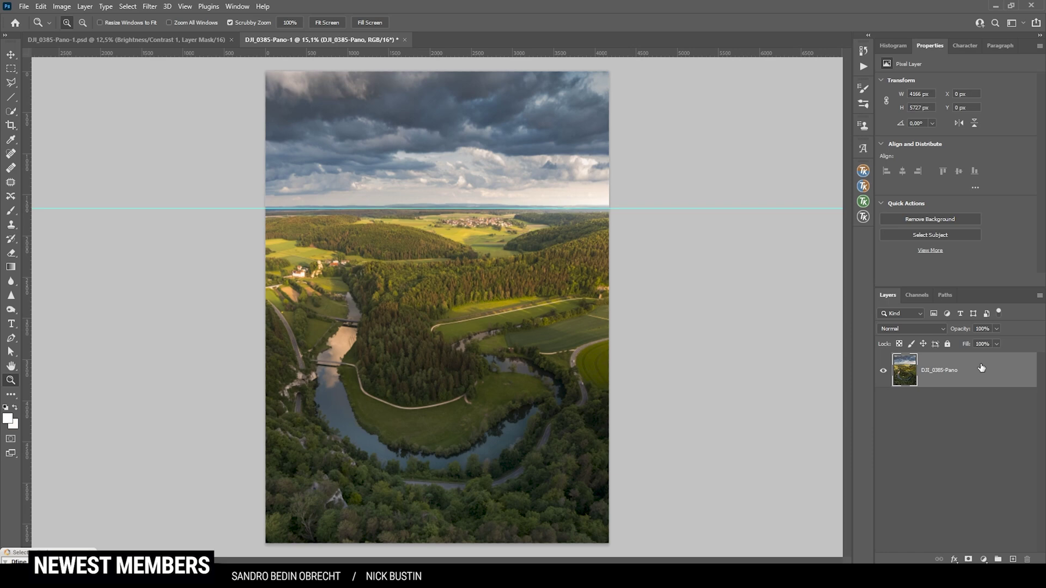
# Warp the panorama layer to level the horizon and commit the transform.
pyautogui.hotkey('ctrl', 't')
pyautogui.rightClick(480, 268)
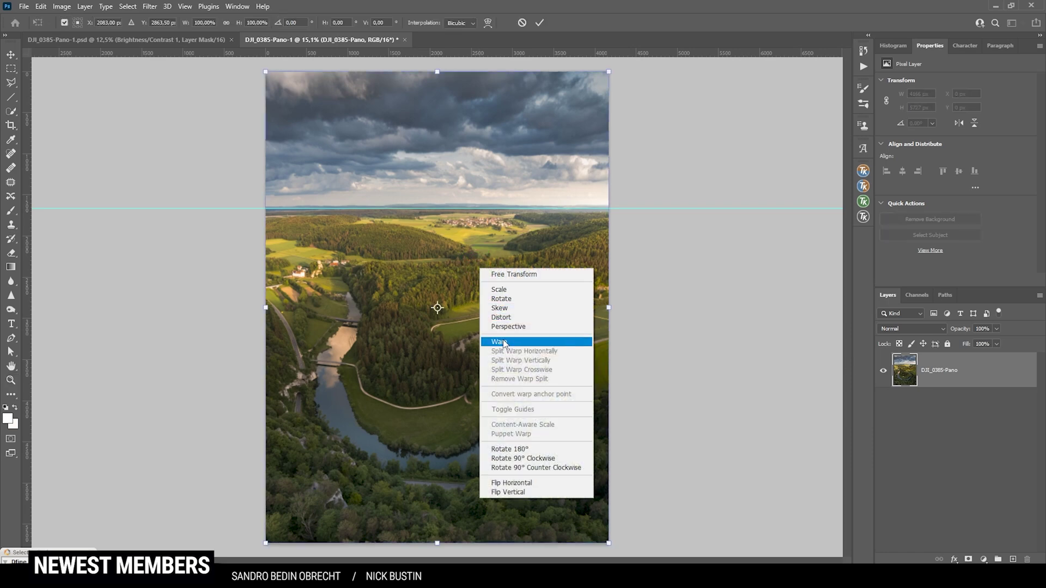
pyautogui.click(499, 343)
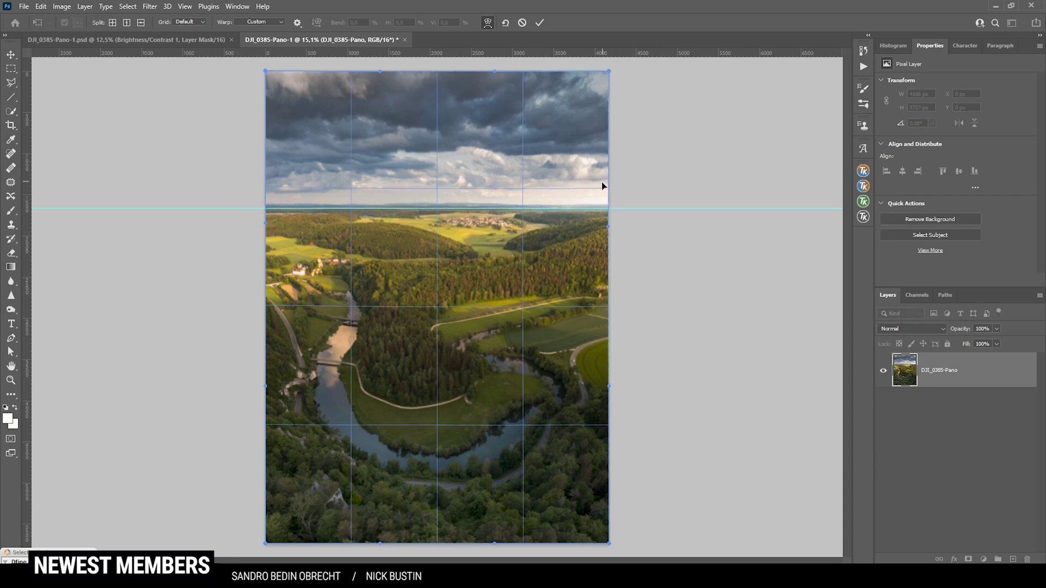
pyautogui.click(540, 22)
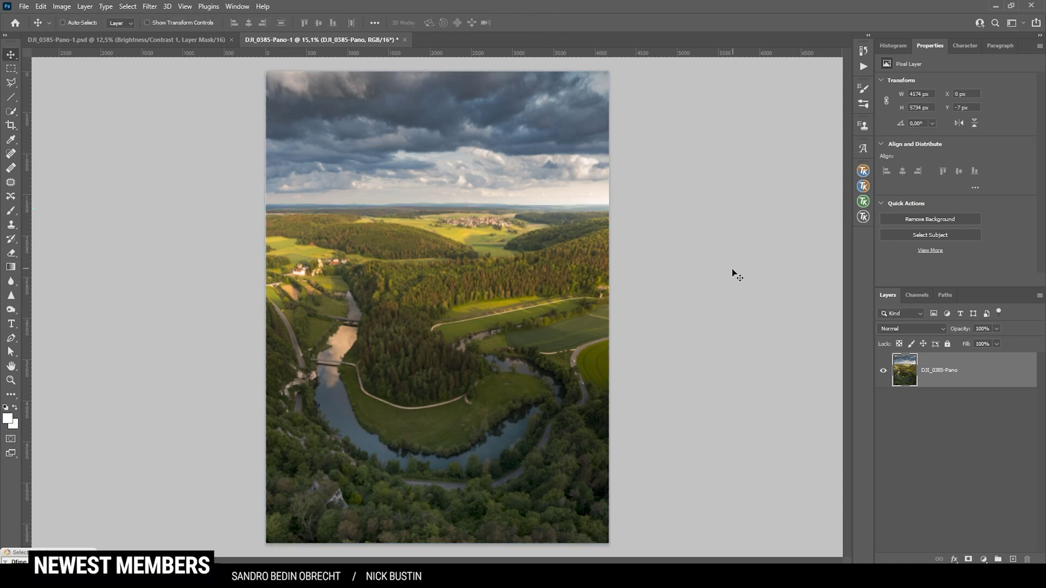
pyautogui.press('c')
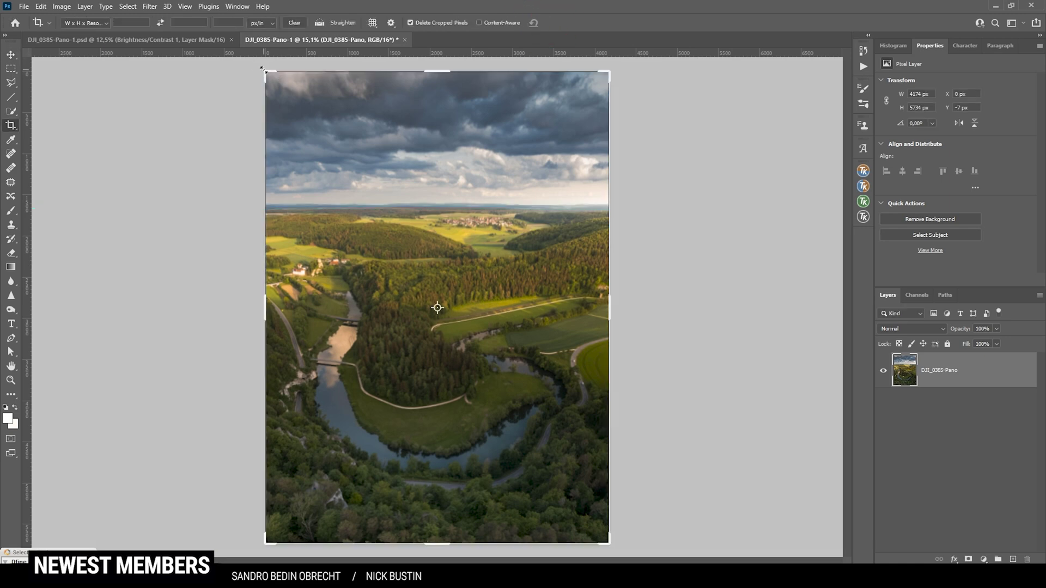
# Crop away the warped panorama edges, leaving the image at 4136 × 5686 px.
pyautogui.moveTo(263, 68); pyautogui.dragTo(269, 72)
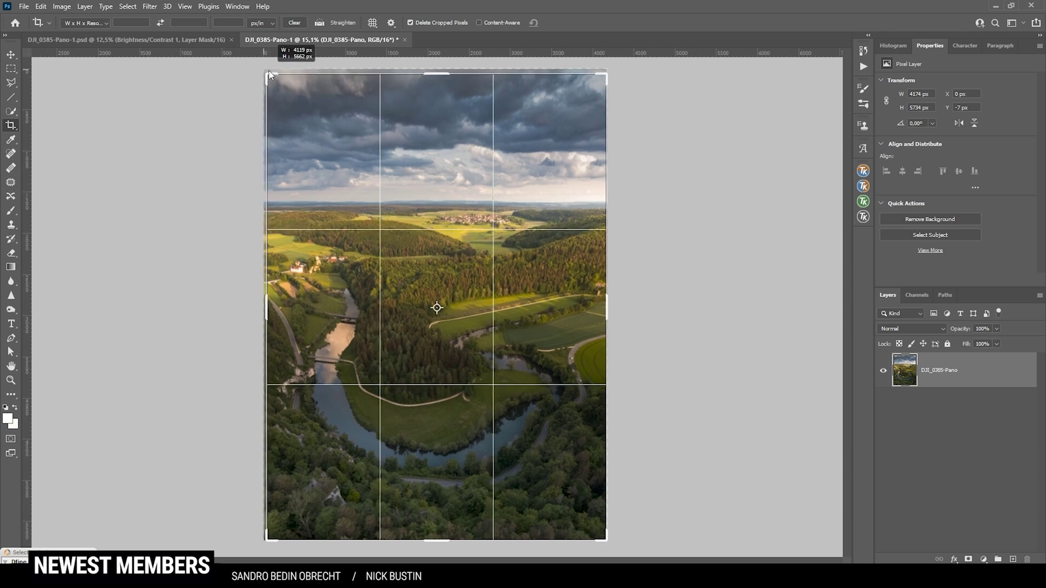
pyautogui.press('Return')
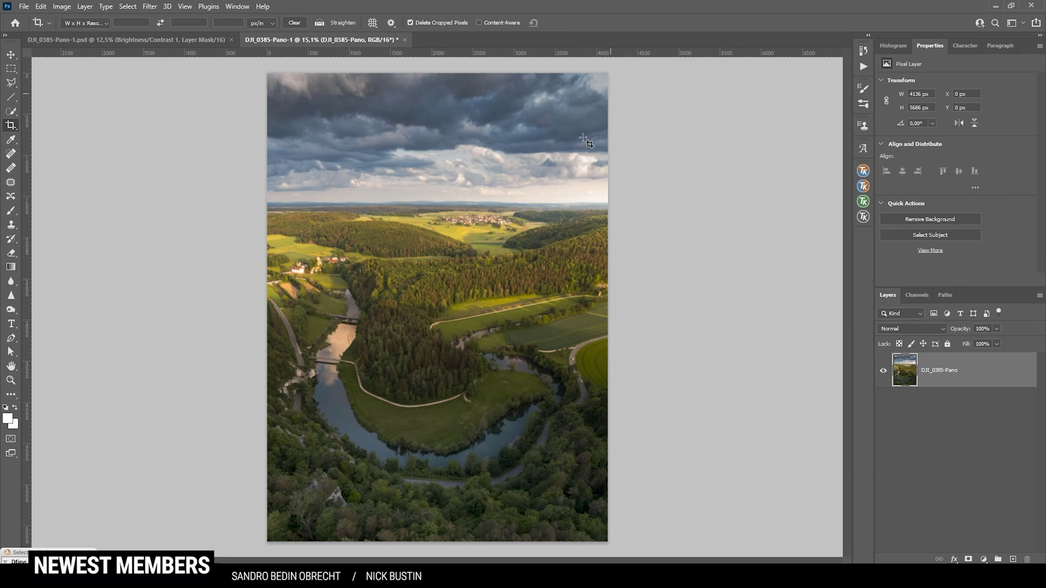
pyautogui.scroll(5, 561, 119)
pyautogui.scroll(1, 480, 116)
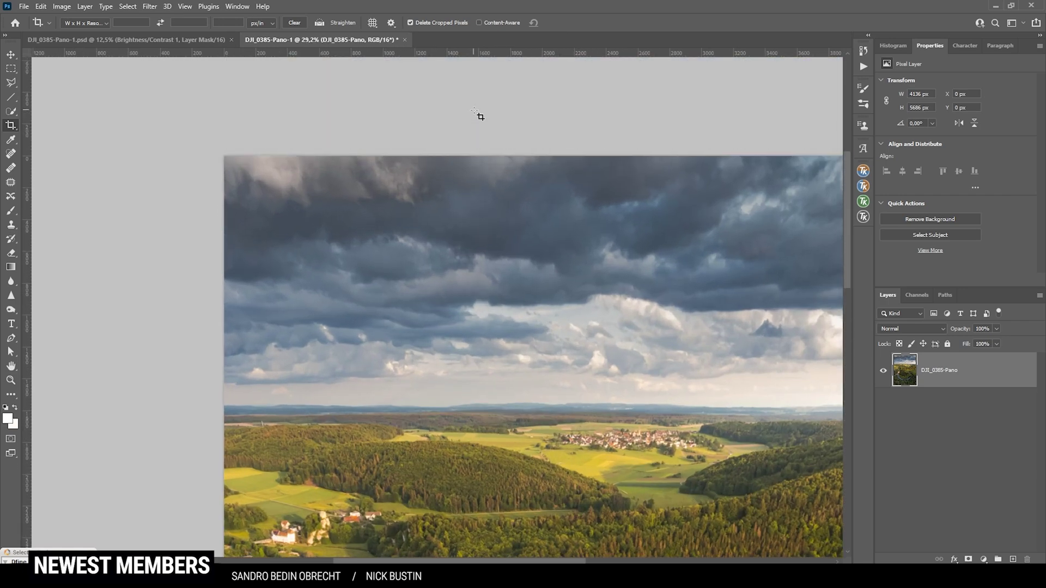
pyautogui.hscroll(2, 493, 284)
pyautogui.scroll(-1, 486, 279)
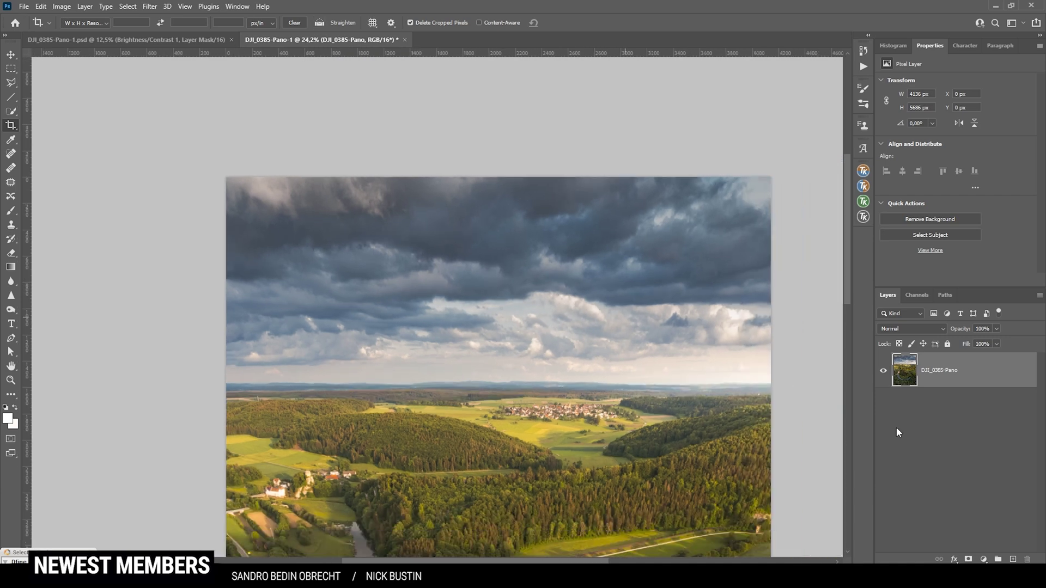
# Patch the top of the sky with cloned clouds using an enlarged Clone Stamp brush.
pyautogui.click(12, 224)
pyautogui.keyDown('alt'); pyautogui.rightClick(675, 200); pyautogui.keyUp('alt')
pyautogui.keyDown('alt'); pyautogui.click(759, 247); pyautogui.keyUp('alt')
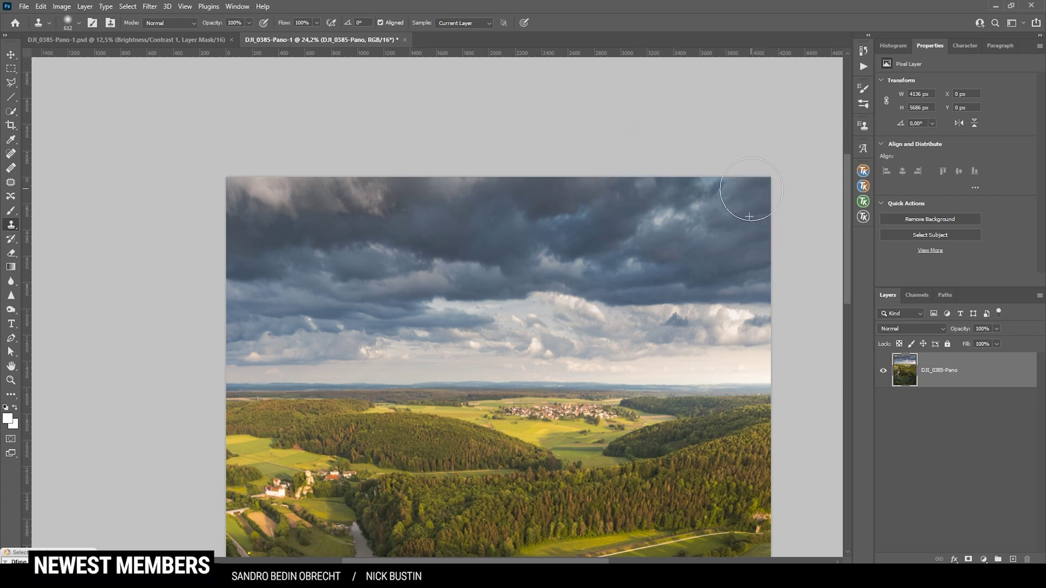
pyautogui.moveTo(725, 178)
pyautogui.mouseDown()
pyautogui.moveTo(757, 188)
pyautogui.moveTo(243, 187)
pyautogui.moveTo(295, 191)
pyautogui.moveTo(257, 187)
pyautogui.mouseUp()
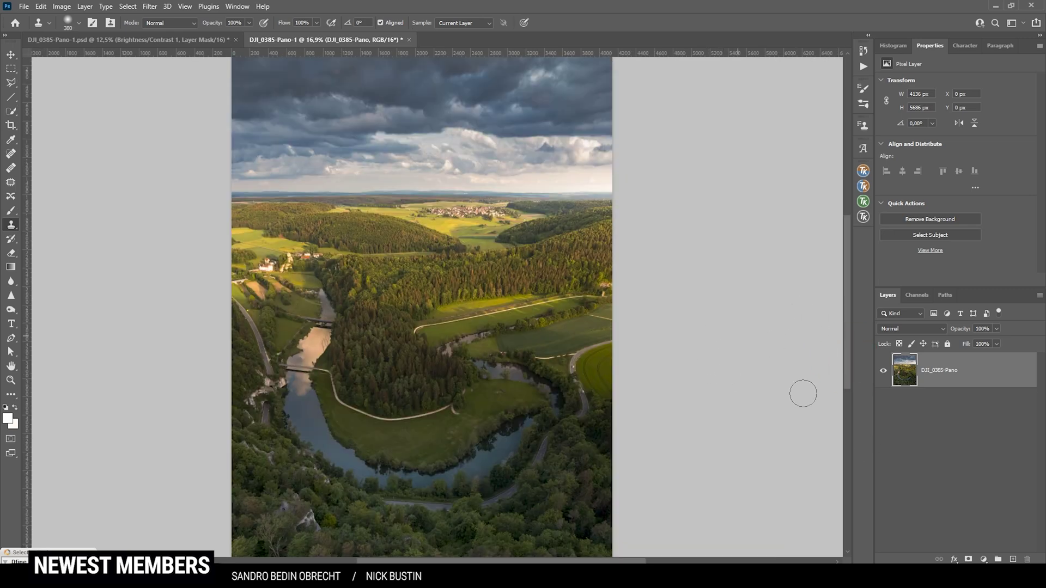
# Add a new empty Layer 1 in Overlay blend mode.
pyautogui.click(1014, 560)
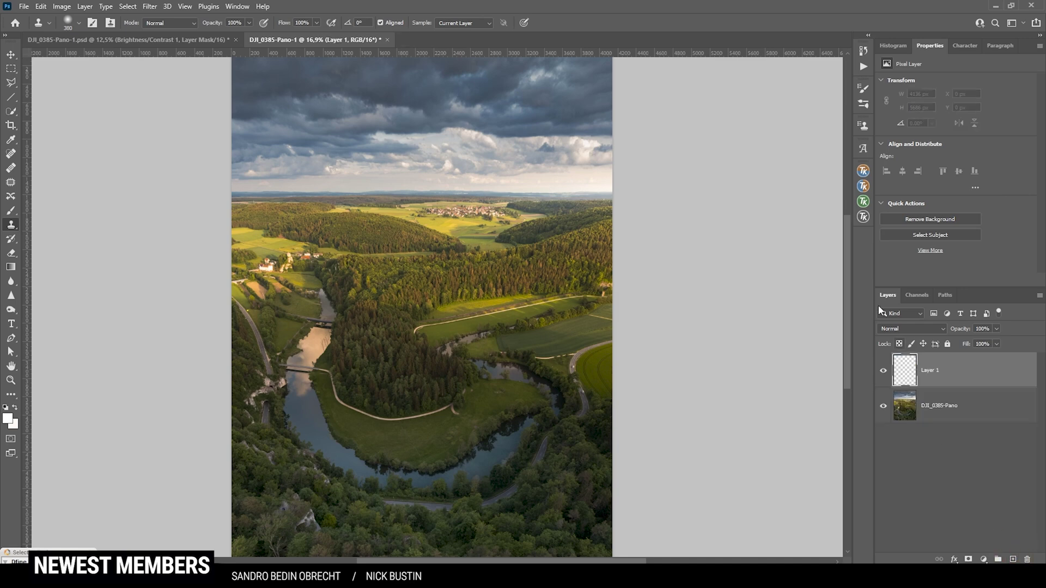
pyautogui.click(896, 329)
pyautogui.click(900, 426)
# Attach a Lights 2 luminosity mask from TK RapidMask2 to Layer 1.
pyautogui.click(863, 217)
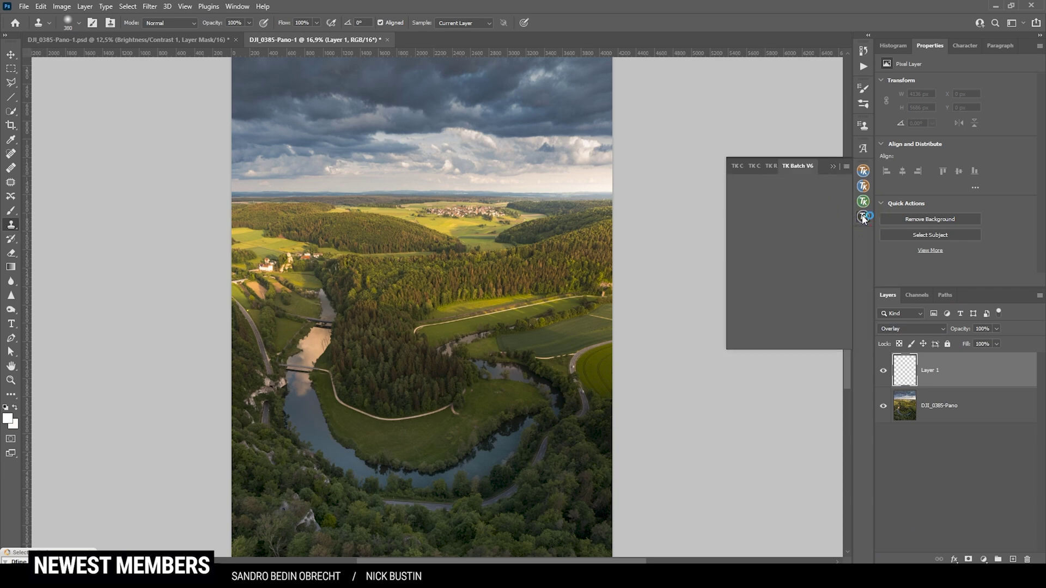
pyautogui.click(864, 202)
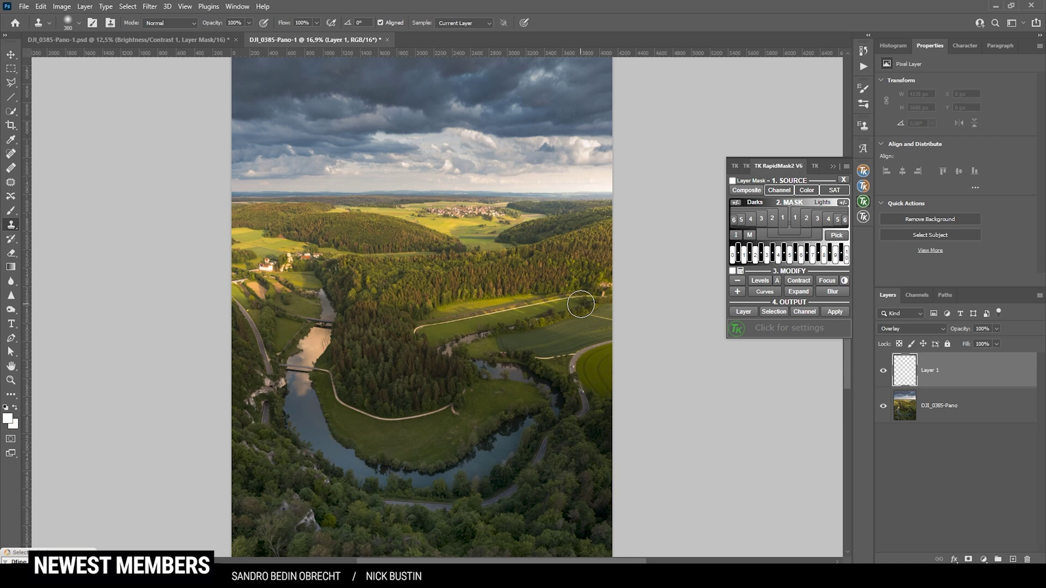
pyautogui.click(796, 221)
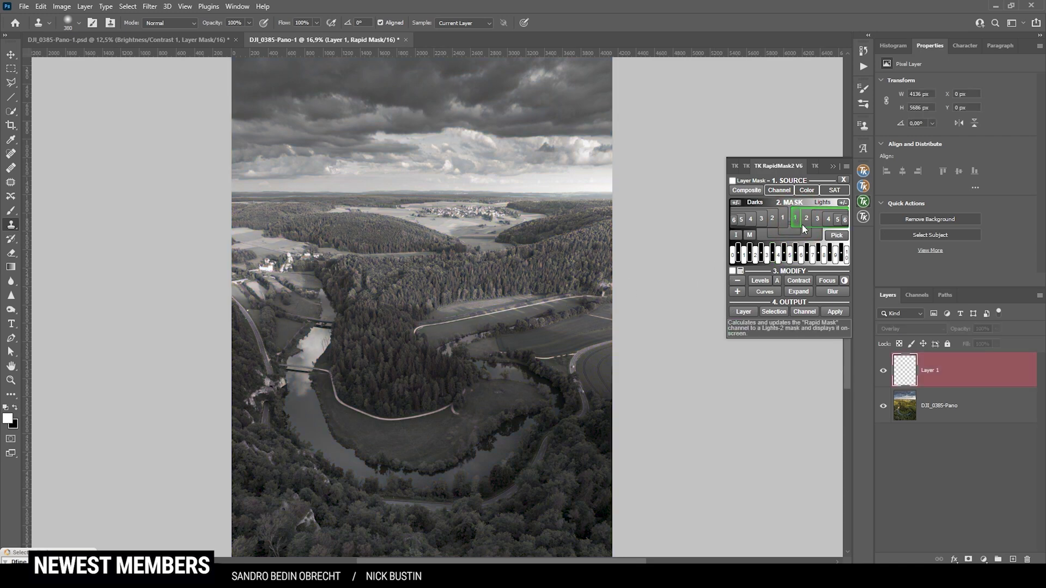
pyautogui.click(805, 224)
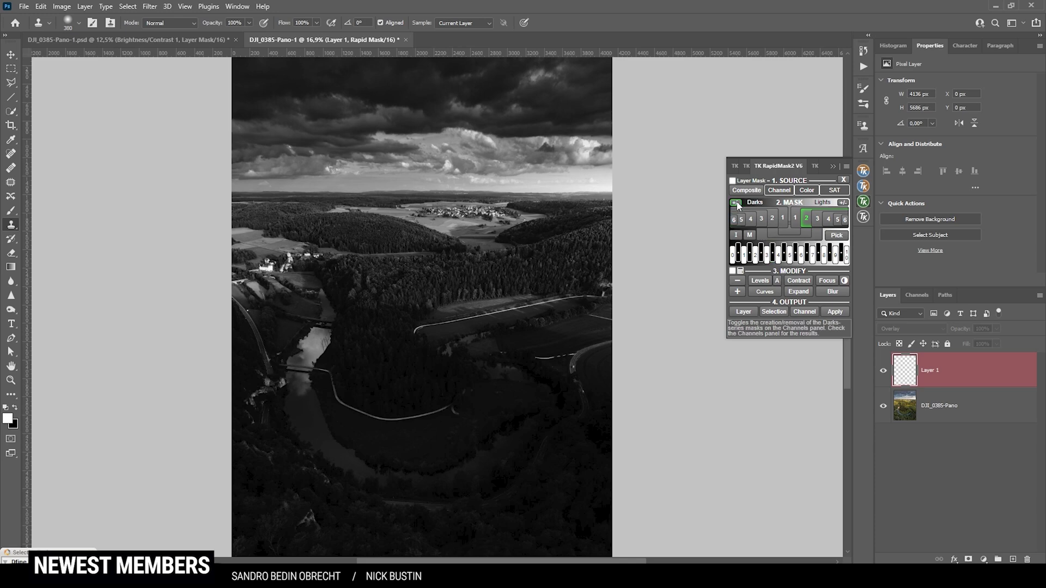
pyautogui.click(732, 180)
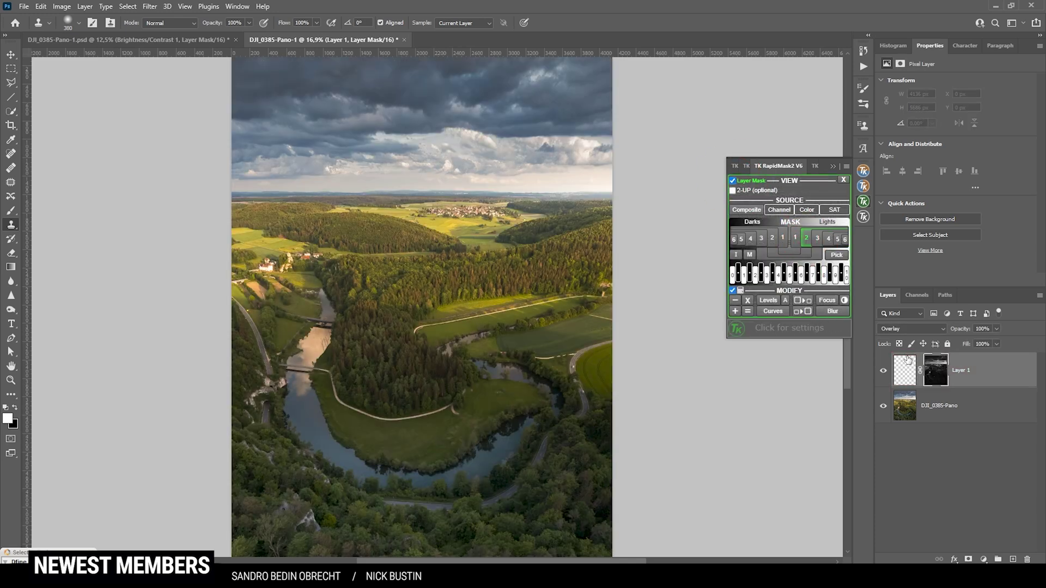
# Set up a brush on Layer 1's pixels with a light sampled colour at 68% opacity.
pyautogui.click(905, 364)
pyautogui.press('b')
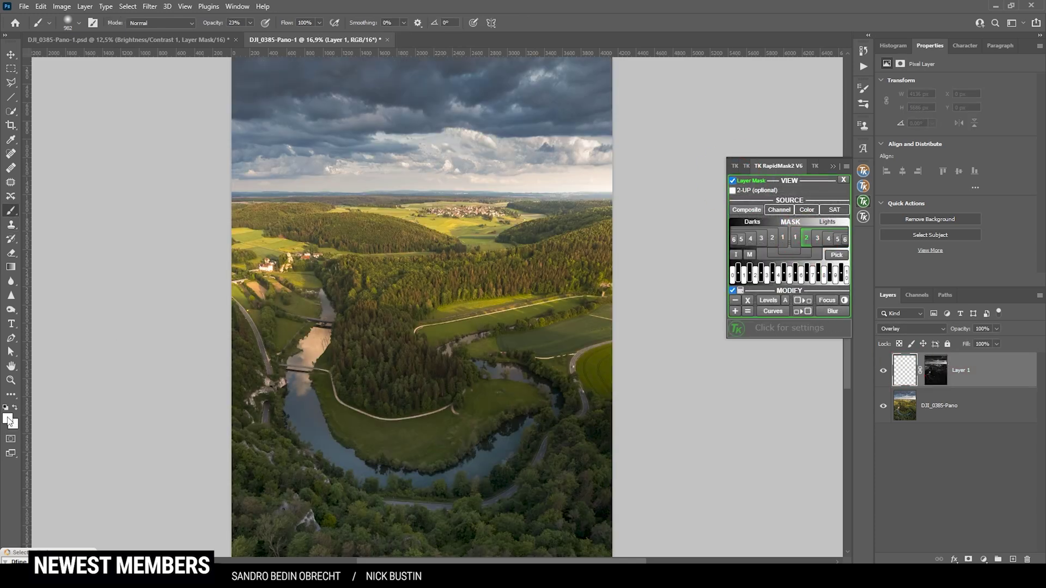
pyautogui.click(8, 418)
pyautogui.click(607, 297)
pyautogui.click(890, 371)
pyautogui.click(250, 22)
pyautogui.moveTo(252, 35); pyautogui.dragTo(274, 41)
pyautogui.moveTo(532, 303); pyautogui.dragTo(532, 305)
# Paint light strokes over the forest band, toggling Layer 1 to compare before and after.
pyautogui.moveTo(392, 289)
pyautogui.mouseDown()
pyautogui.moveTo(409, 272)
pyautogui.moveTo(554, 285)
pyautogui.moveTo(588, 267)
pyautogui.moveTo(577, 256)
pyautogui.moveTo(512, 273)
pyautogui.moveTo(557, 293)
pyautogui.moveTo(490, 293)
pyautogui.mouseUp()
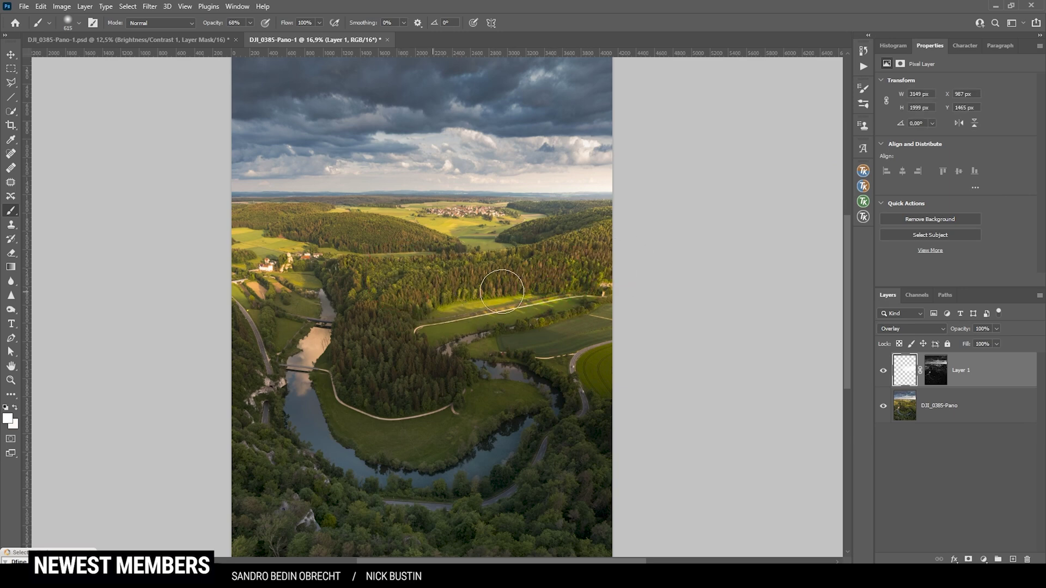
pyautogui.moveTo(582, 271)
pyautogui.mouseDown()
pyautogui.moveTo(338, 275)
pyautogui.moveTo(345, 292)
pyautogui.moveTo(267, 329)
pyautogui.moveTo(478, 280)
pyautogui.mouseUp()
pyautogui.click(885, 371)
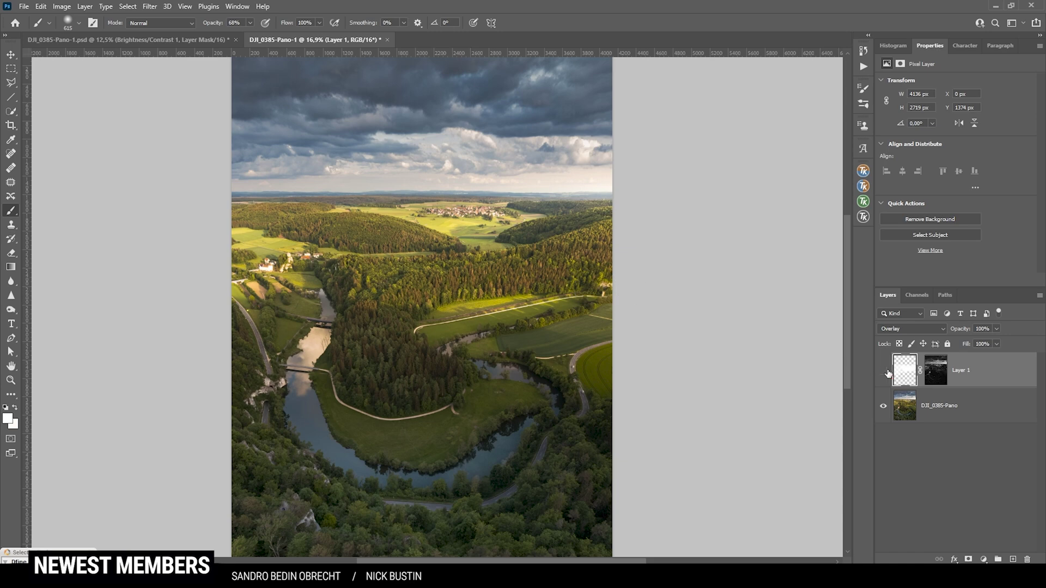
pyautogui.click(885, 372)
pyautogui.click(885, 372)
pyautogui.click(885, 372)
pyautogui.click(886, 372)
pyautogui.click(886, 373)
pyautogui.click(885, 372)
# Add a new Layer 2 in Overlay blend mode and make it active.
pyautogui.click(1013, 560)
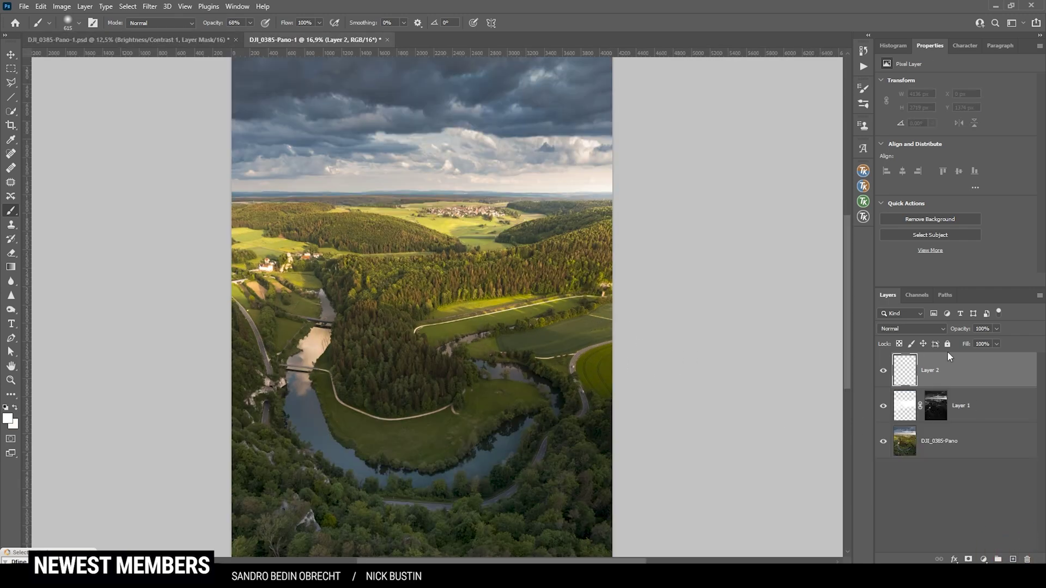
pyautogui.click(907, 328)
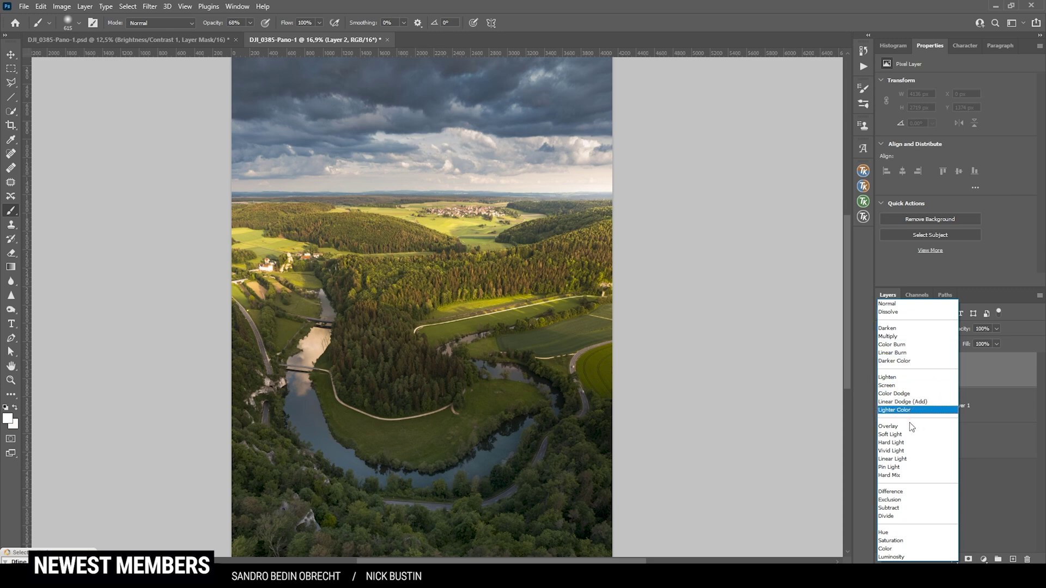
pyautogui.click(909, 428)
pyautogui.click(923, 368)
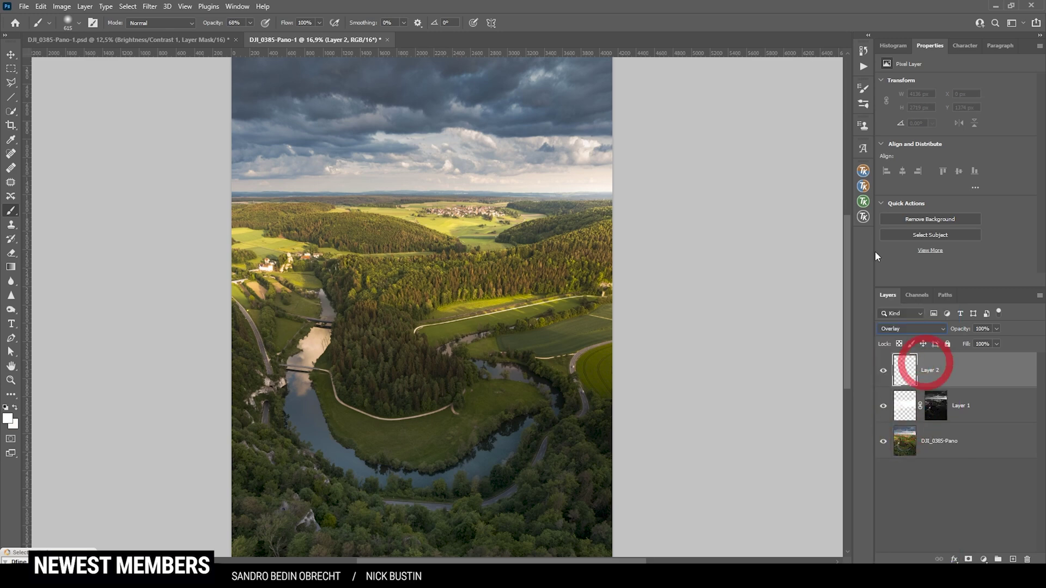
# Compare Darks and Midtones masks in TK RapidMask and apply a Midtones mask to Layer 2.
pyautogui.click(863, 202)
pyautogui.click(733, 180)
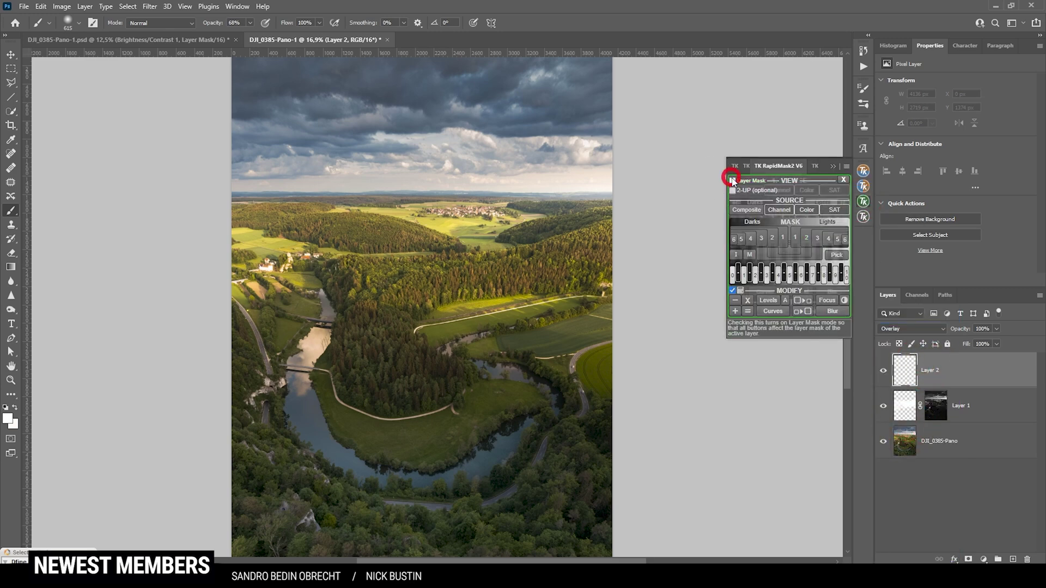
pyautogui.click(786, 224)
pyautogui.click(770, 222)
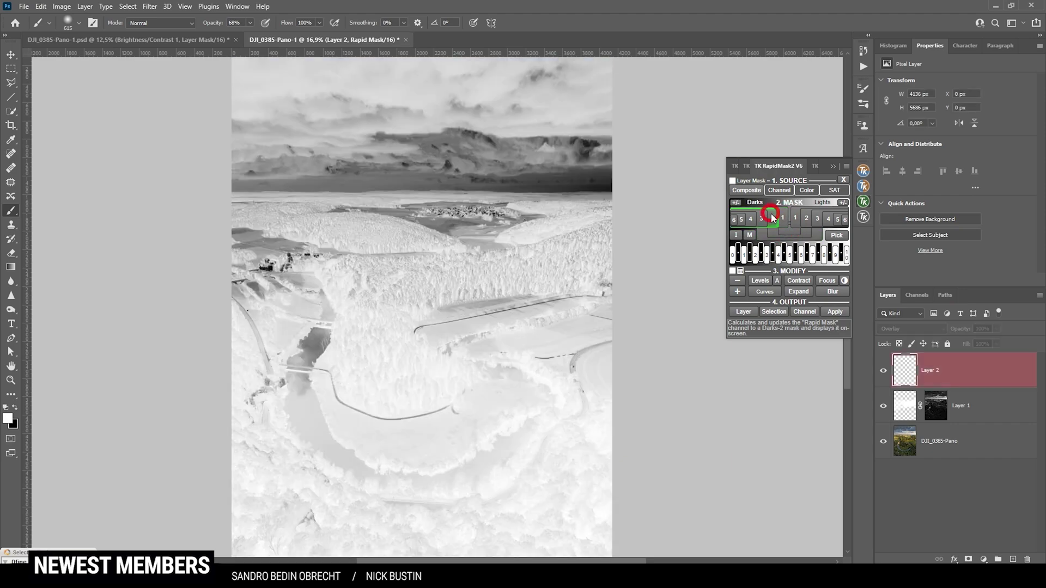
pyautogui.click(758, 220)
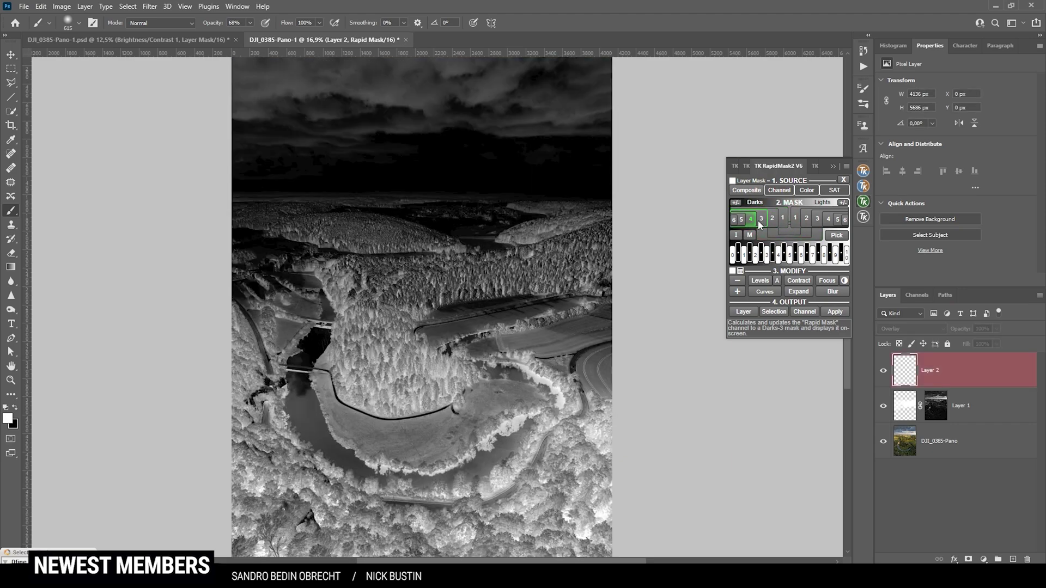
pyautogui.click(786, 233)
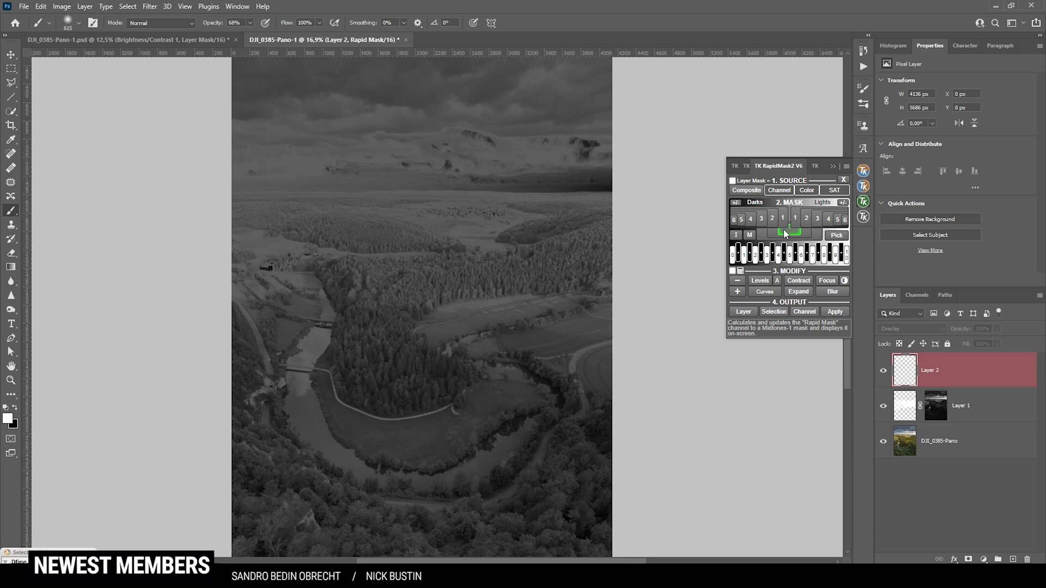
pyautogui.click(780, 236)
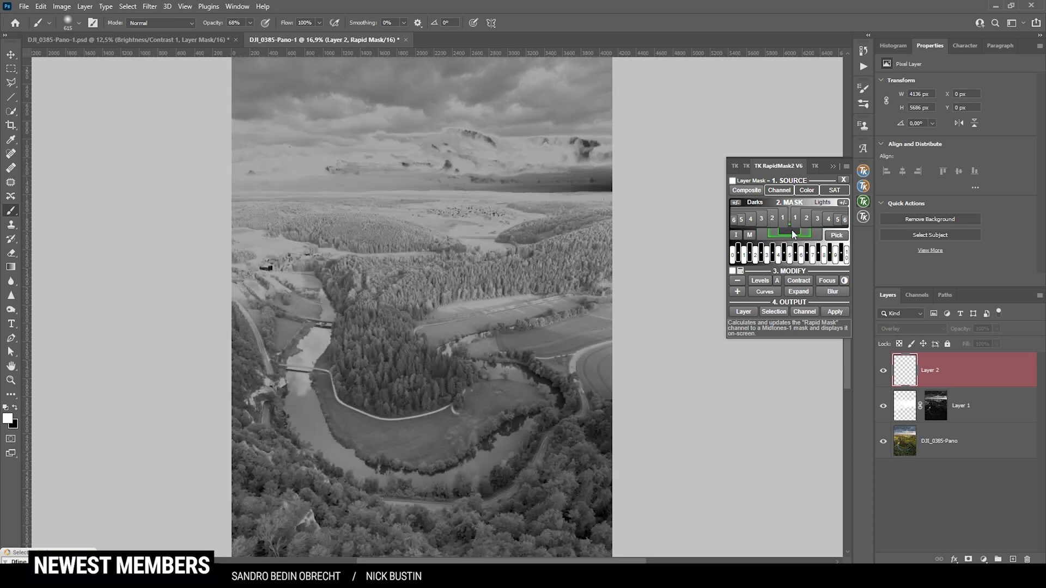
pyautogui.click(792, 231)
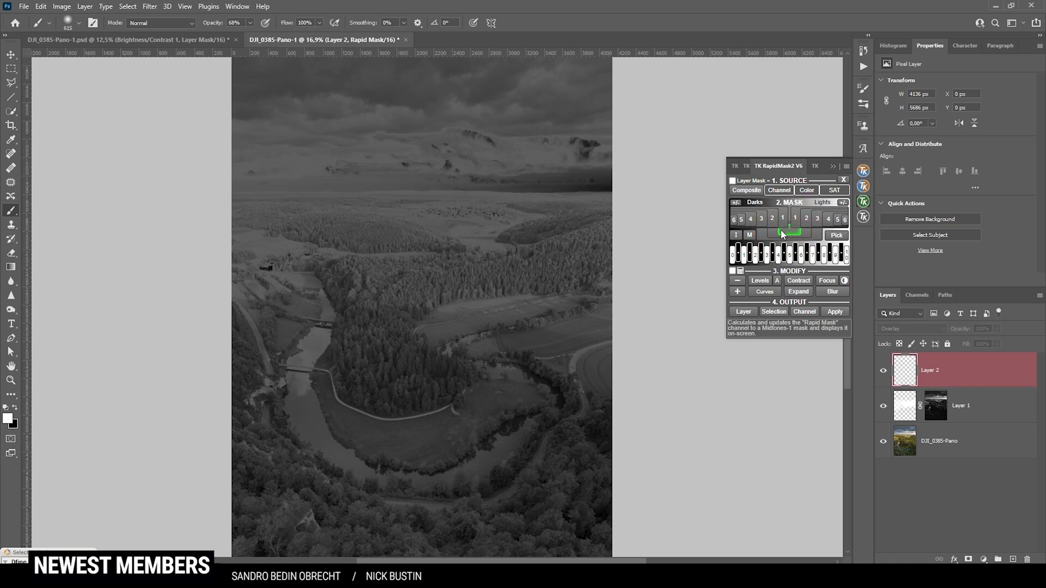
pyautogui.click(733, 182)
pyautogui.click(790, 252)
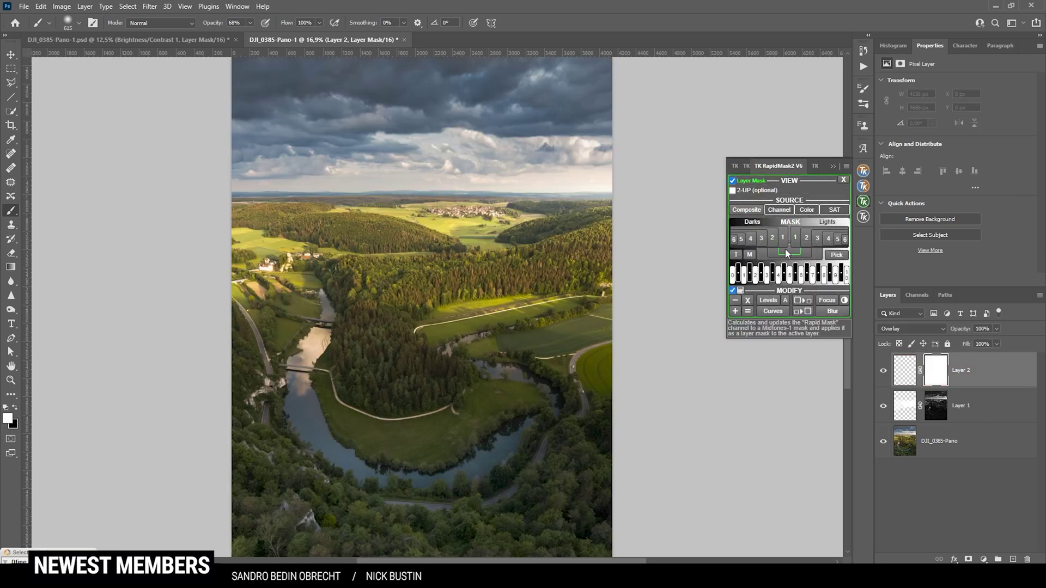
# Set up an enlarged black brush at about 47% opacity on Layer 2's pixels.
pyautogui.click(892, 364)
pyautogui.click(8, 418)
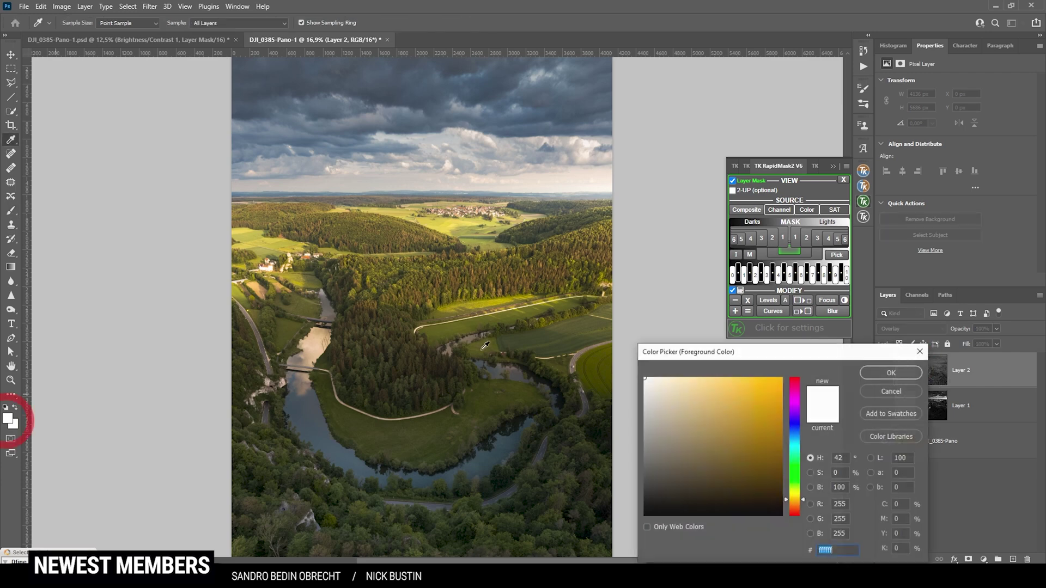
pyautogui.moveTo(691, 467); pyautogui.dragTo(626, 517)
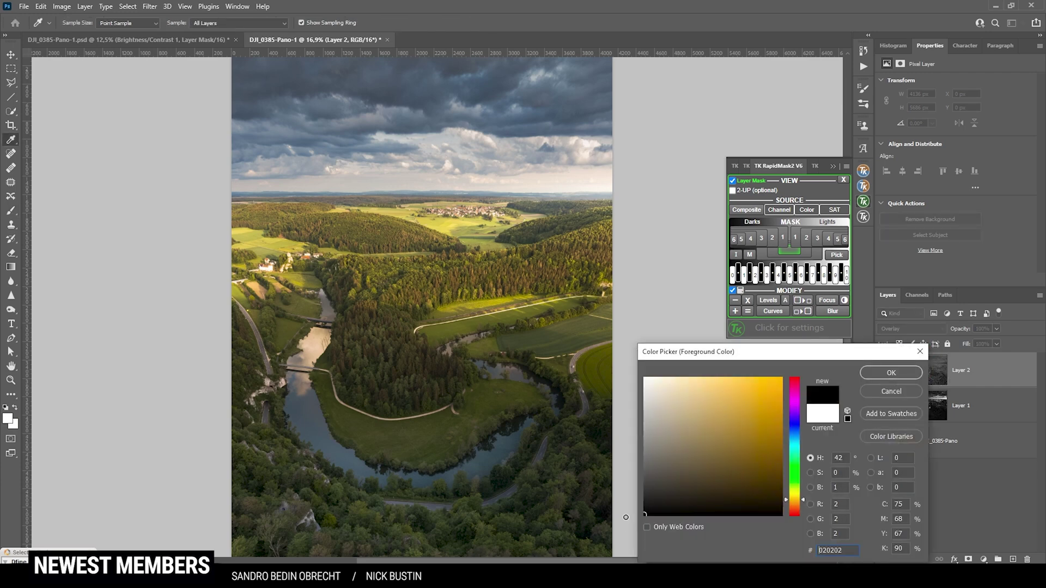
pyautogui.click(891, 373)
pyautogui.press('b')
pyautogui.click(251, 23)
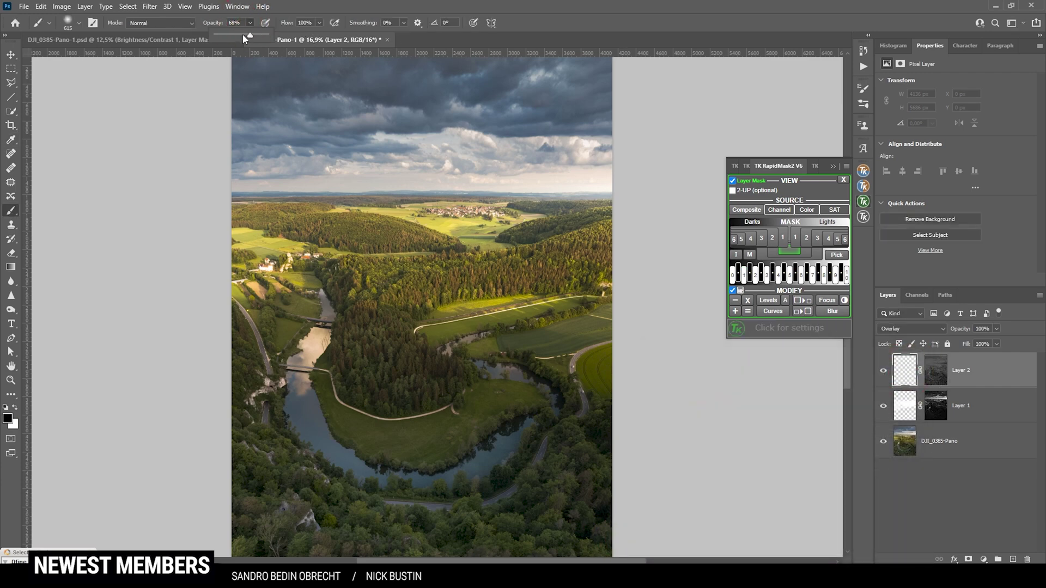
pyautogui.moveTo(250, 35); pyautogui.dragTo(239, 34)
pyautogui.press(']')
pyautogui.press(']')
pyautogui.press(']')
pyautogui.press(']')
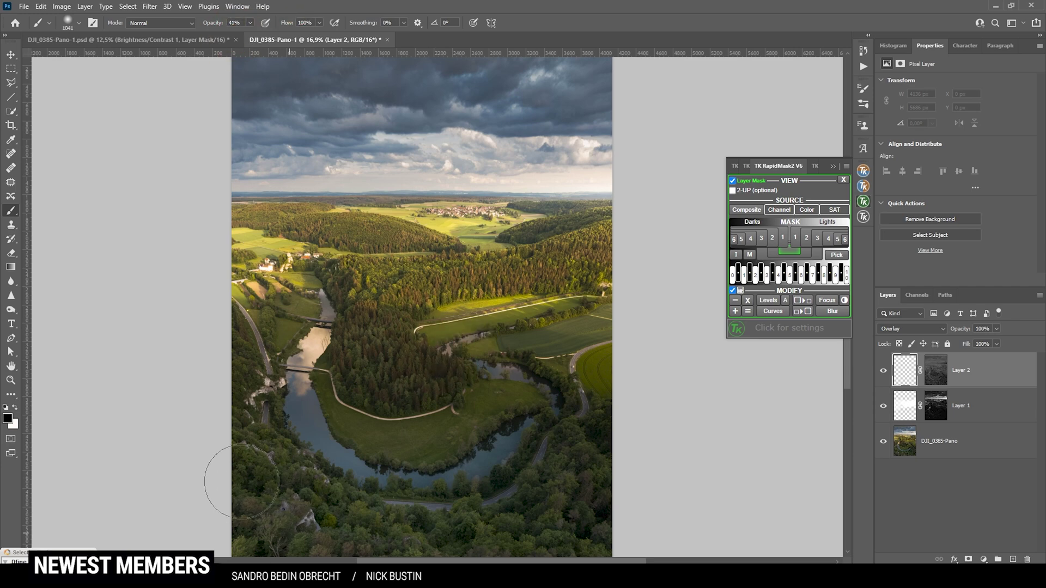
# Darken the lower edges, the forest inside the bend and the hill near the village.
pyautogui.moveTo(597, 515)
pyautogui.mouseDown()
pyautogui.moveTo(595, 502)
pyautogui.moveTo(607, 526)
pyautogui.mouseUp()
pyautogui.moveTo(280, 501)
pyautogui.mouseDown()
pyautogui.moveTo(222, 490)
pyautogui.moveTo(208, 449)
pyautogui.mouseUp()
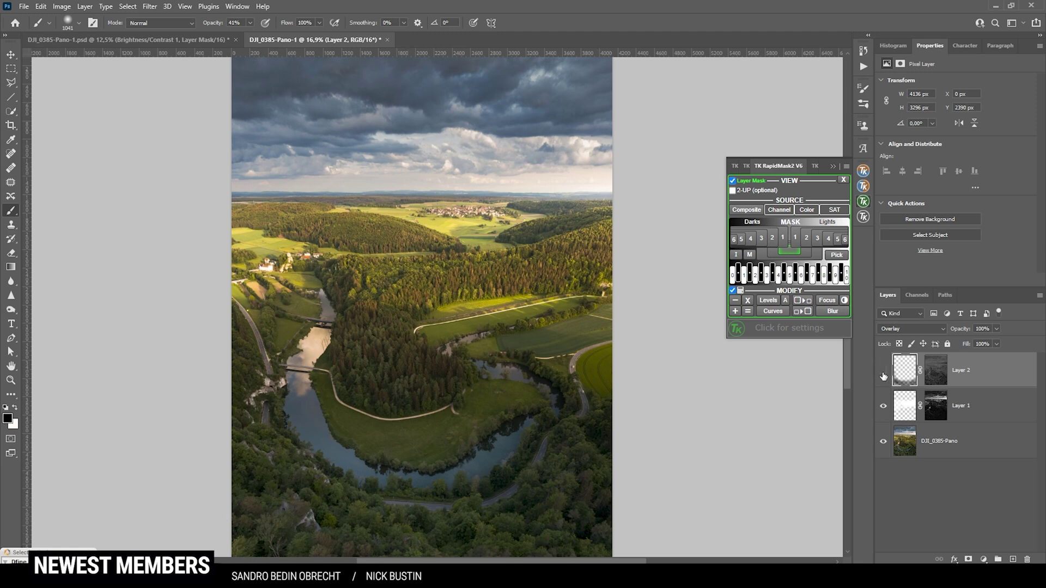
pyautogui.click(378, 364)
pyautogui.press('[')
pyautogui.press('[')
pyautogui.press('[')
pyautogui.press('[')
pyautogui.press('[')
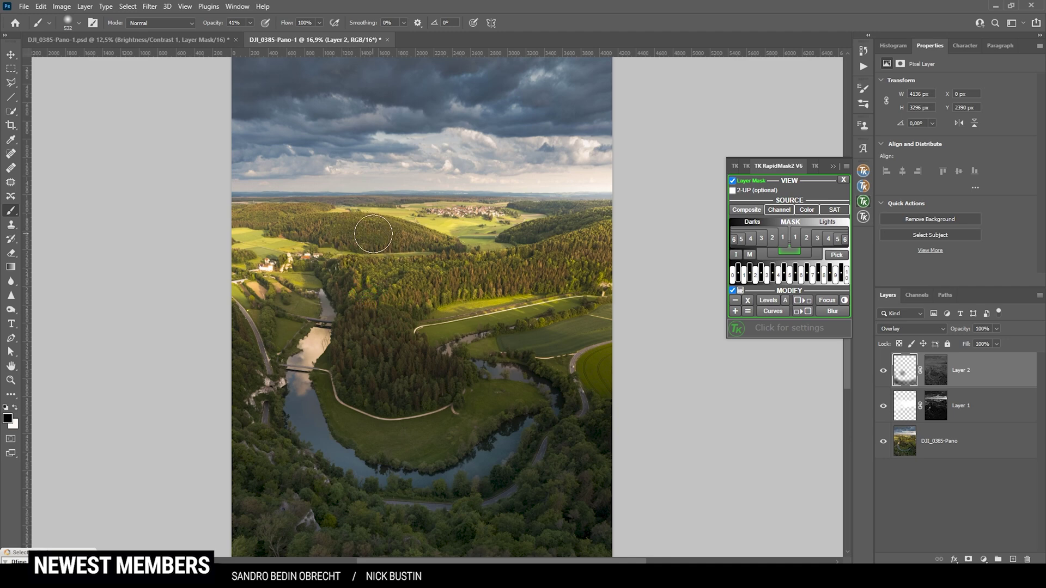
pyautogui.moveTo(373, 234); pyautogui.dragTo(325, 229)
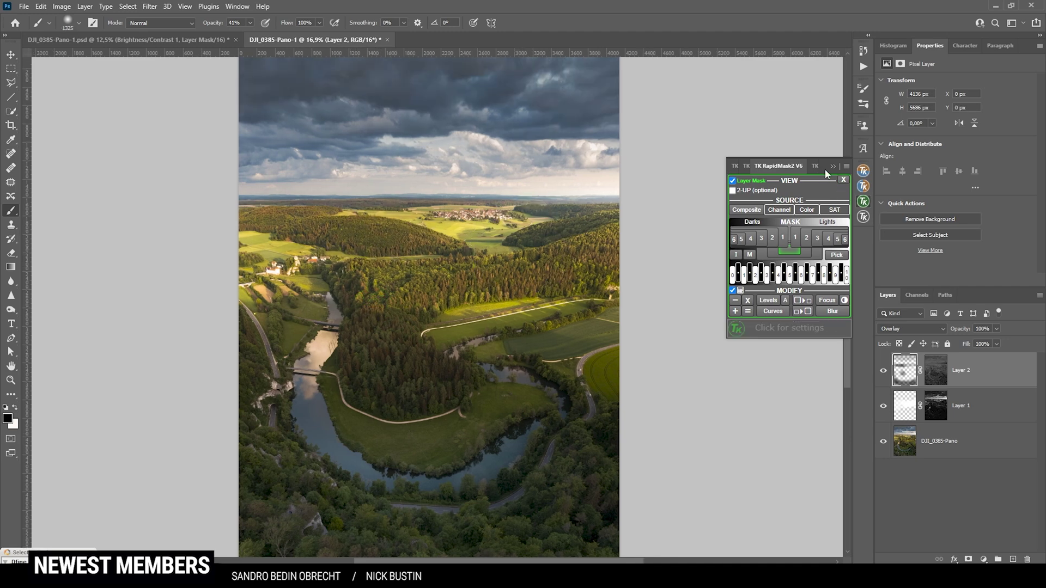
pyautogui.click(832, 166)
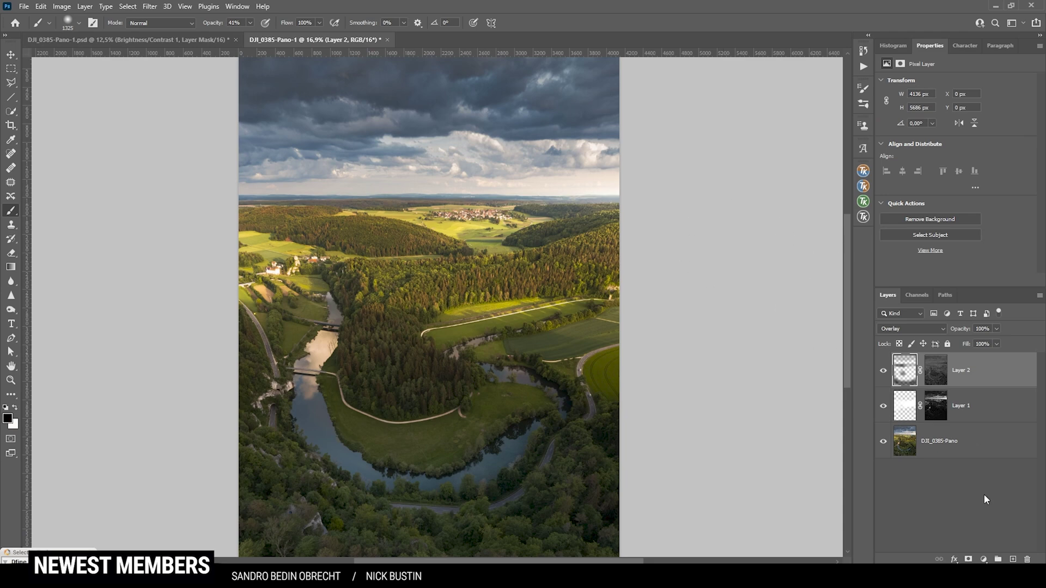
# Add a new Layer 3 in Soft Light blend mode.
pyautogui.click(1013, 560)
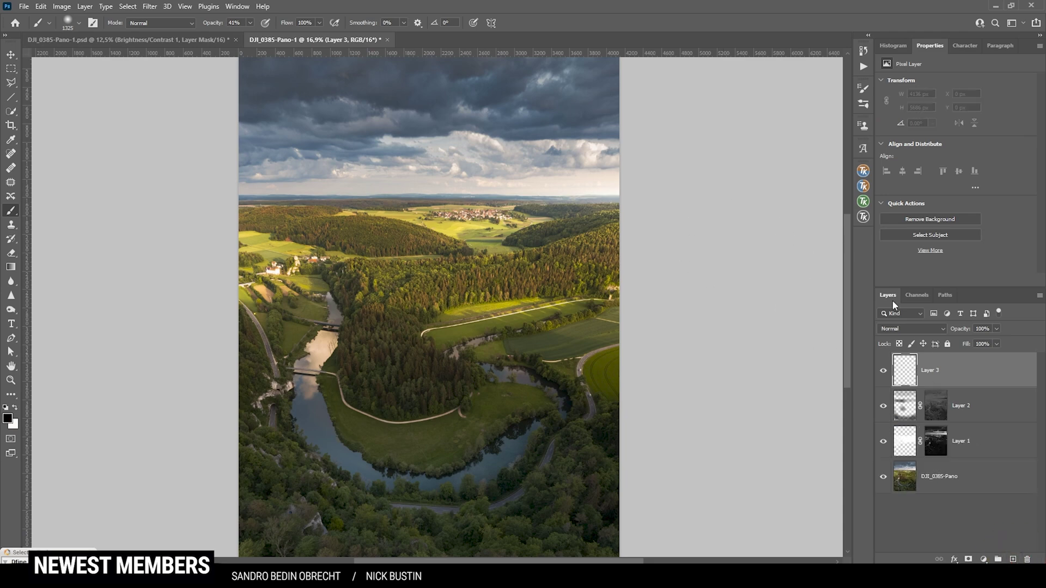
pyautogui.click(909, 333)
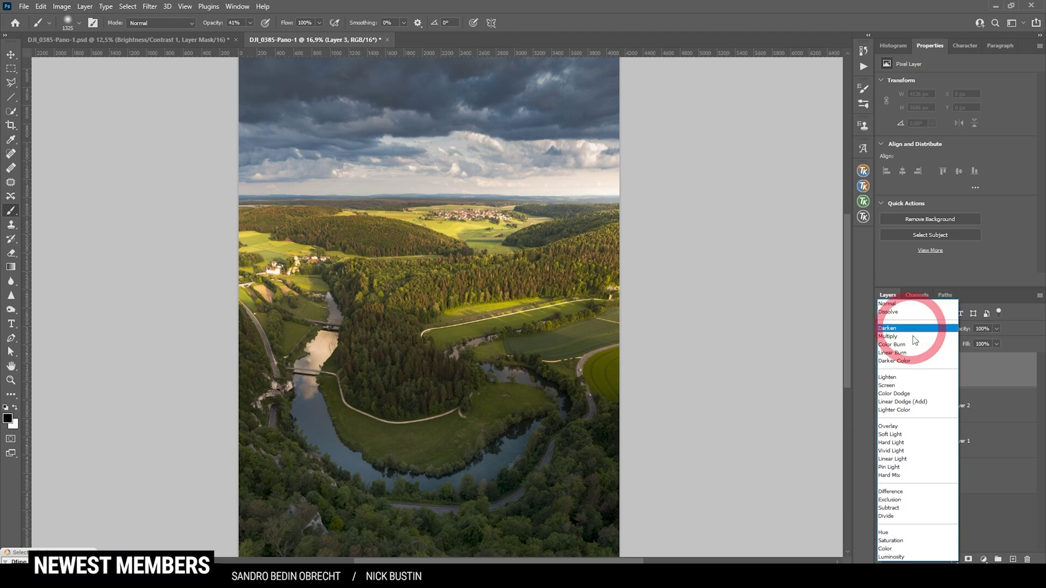
pyautogui.click(903, 428)
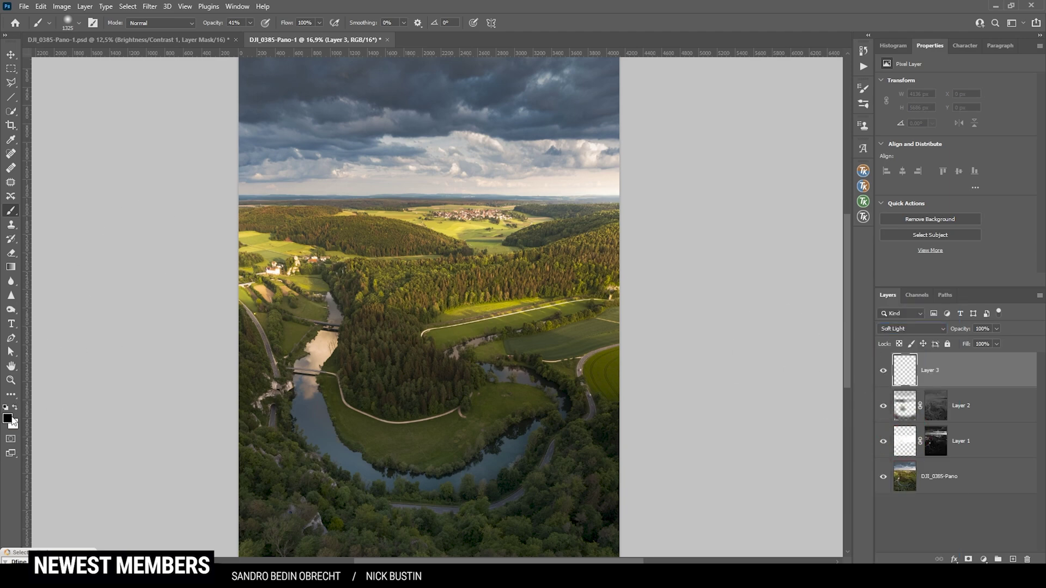
# Choose a light cream foreground colour (fff6df, lightened) and a brush at about 14% opacity.
pyautogui.click(7, 417)
pyautogui.write('fff6df')
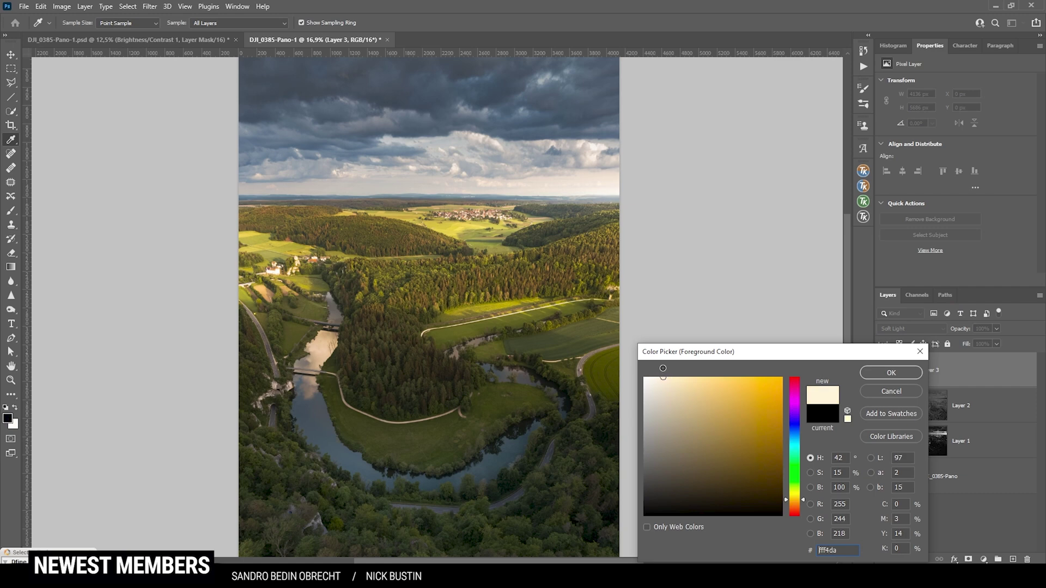
pyautogui.moveTo(665, 382); pyautogui.dragTo(656, 373)
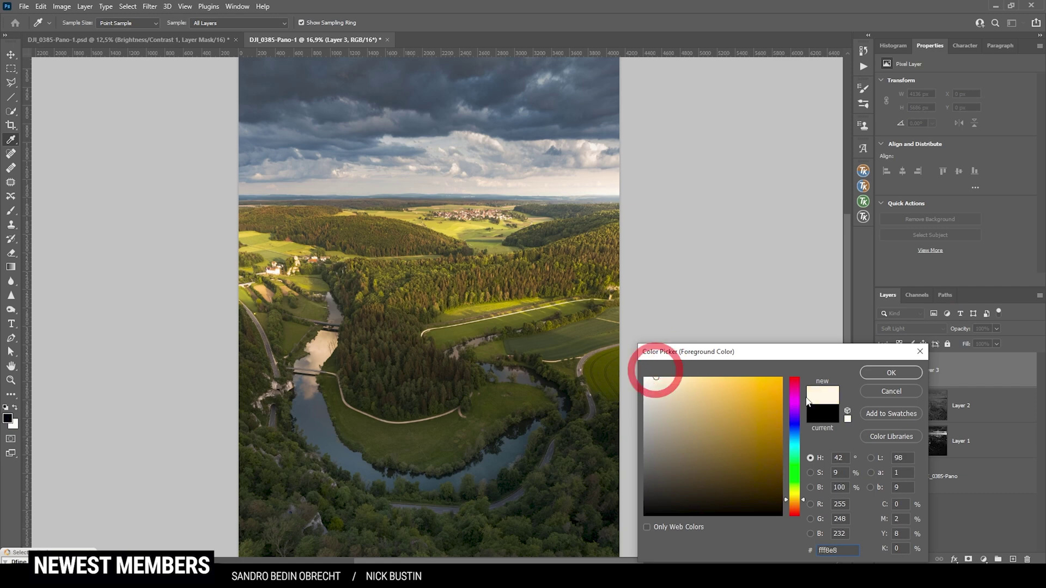
pyautogui.click(885, 375)
pyautogui.press('b')
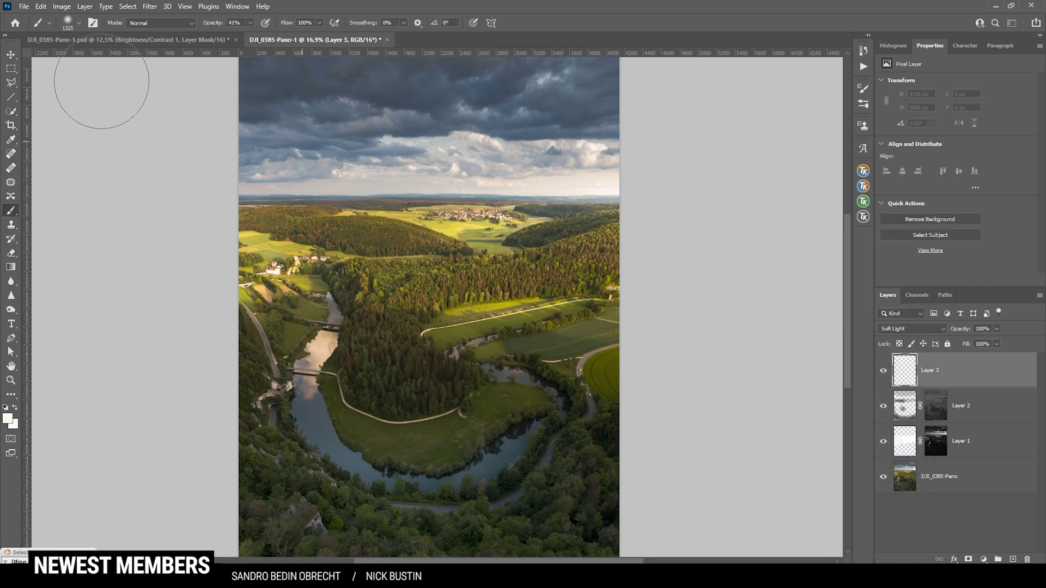
pyautogui.click(251, 22)
pyautogui.moveTo(245, 36); pyautogui.dragTo(236, 37)
# Paint a faint cream glow into the sky above the right horizon, toggling Layer 3 to compare.
pyautogui.click(565, 182)
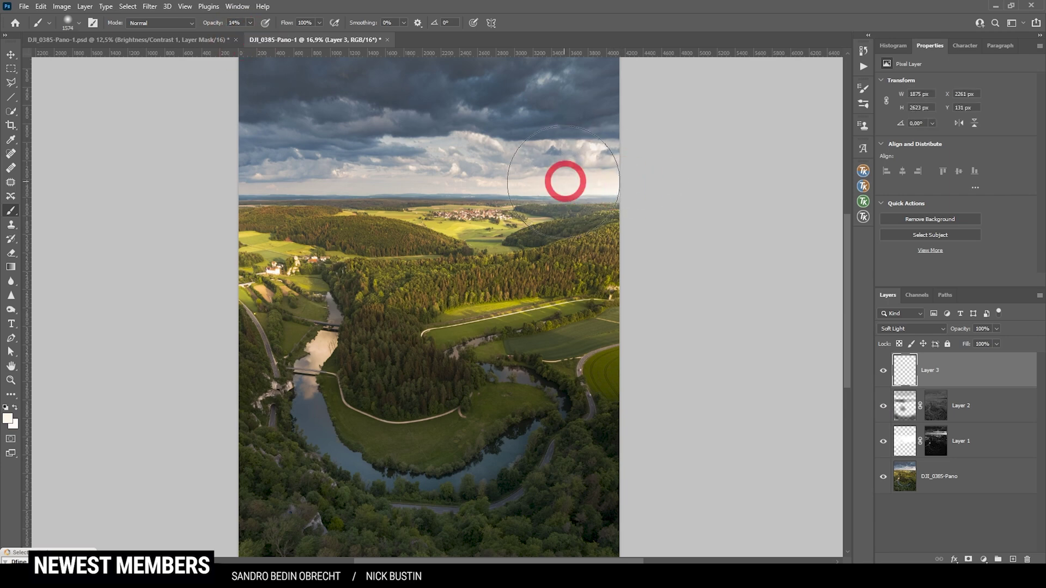
pyautogui.moveTo(565, 181)
pyautogui.mouseDown()
pyautogui.moveTo(490, 181)
pyautogui.moveTo(605, 199)
pyautogui.moveTo(587, 196)
pyautogui.moveTo(620, 188)
pyautogui.moveTo(617, 163)
pyautogui.moveTo(623, 194)
pyautogui.moveTo(542, 175)
pyautogui.mouseUp()
pyautogui.press('[')
pyautogui.press('[')
pyautogui.press('[')
pyautogui.press('[')
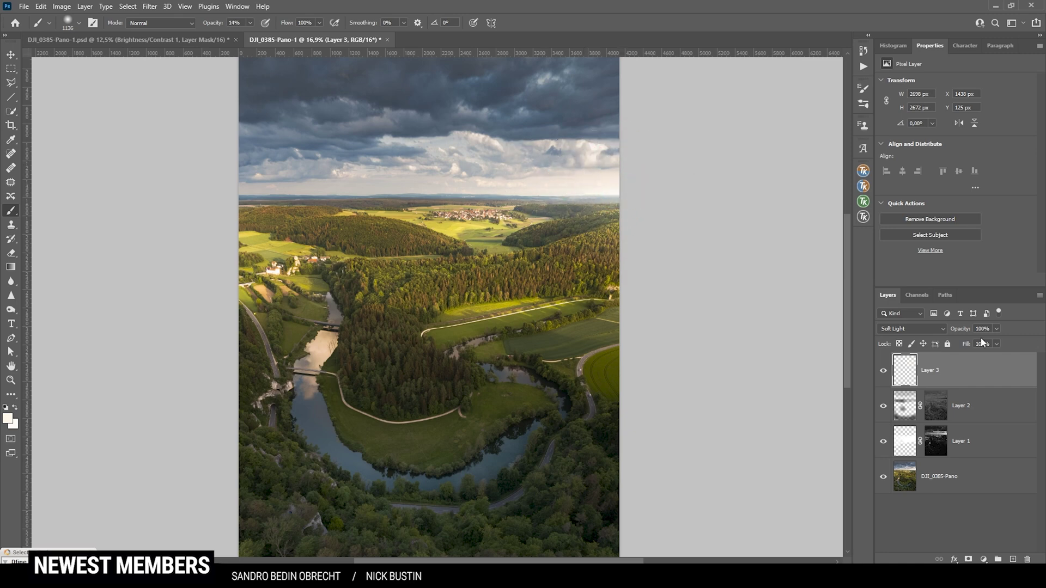
pyautogui.click(884, 371)
pyautogui.click(884, 371)
# Merge the layers, select the sky and copy it onto its own Layer 4 as a selection.
pyautogui.keyDown('shift'); pyautogui.click(959, 480); pyautogui.keyUp('shift')
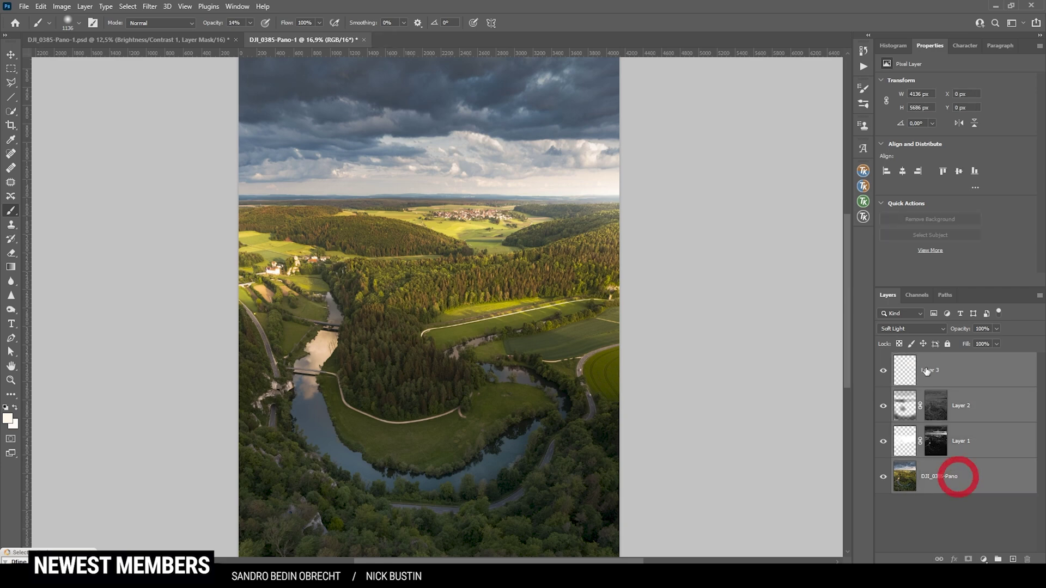
pyautogui.hotkey('ctrl', 'e')
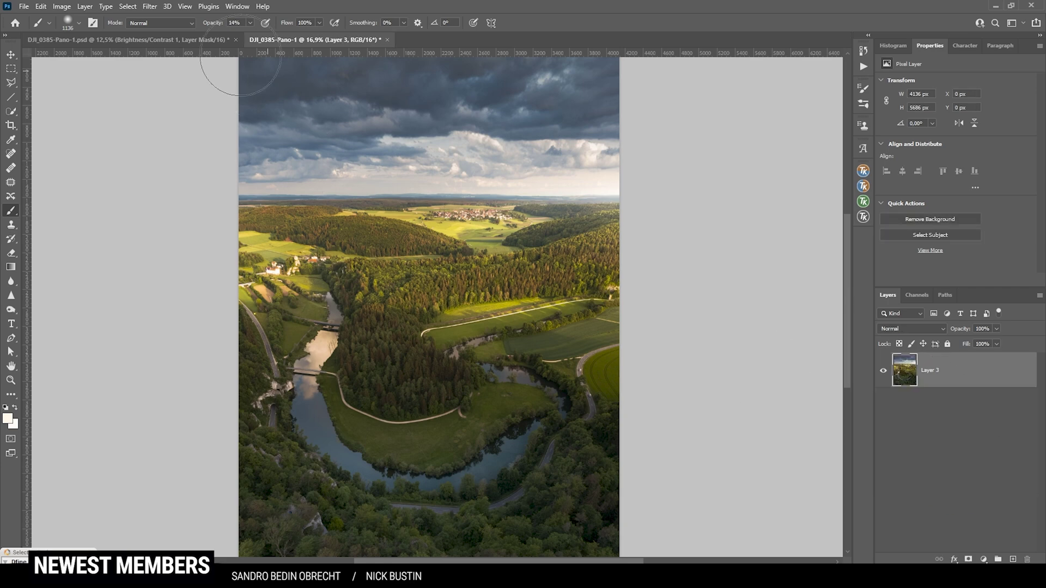
pyautogui.click(128, 6)
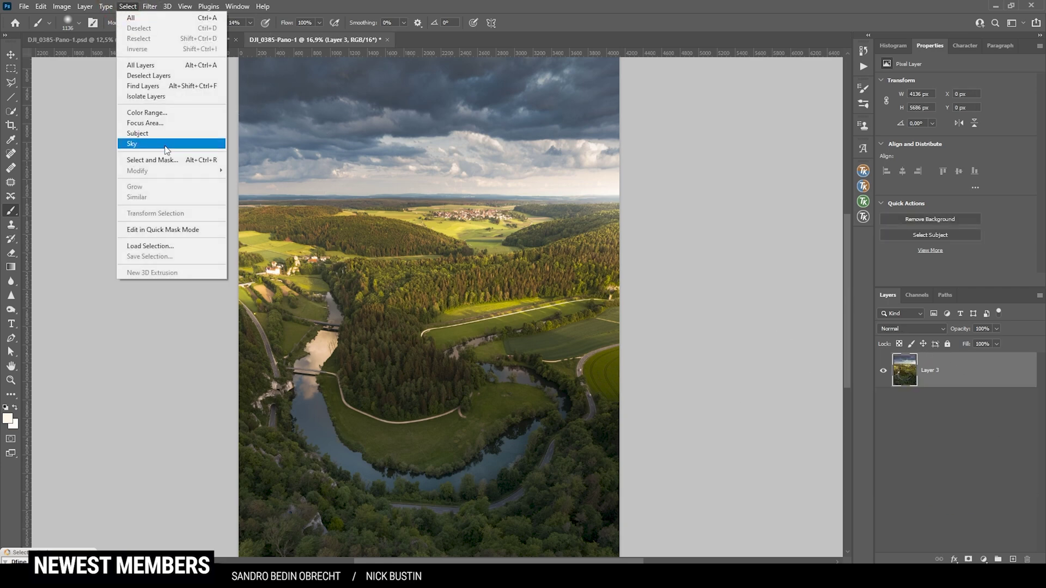
pyautogui.click(166, 144)
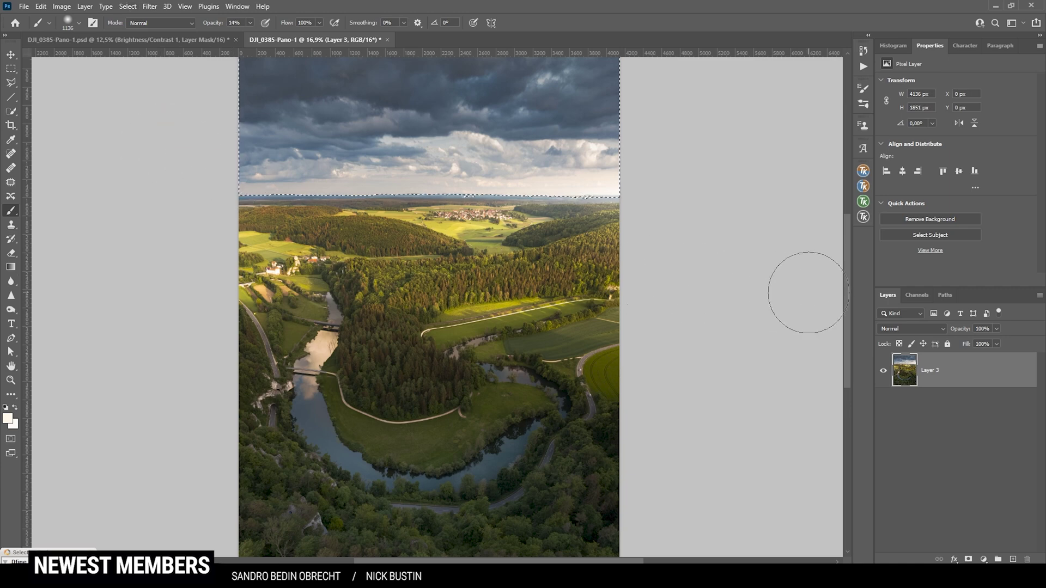
pyautogui.hotkey('ctrl', 'j')
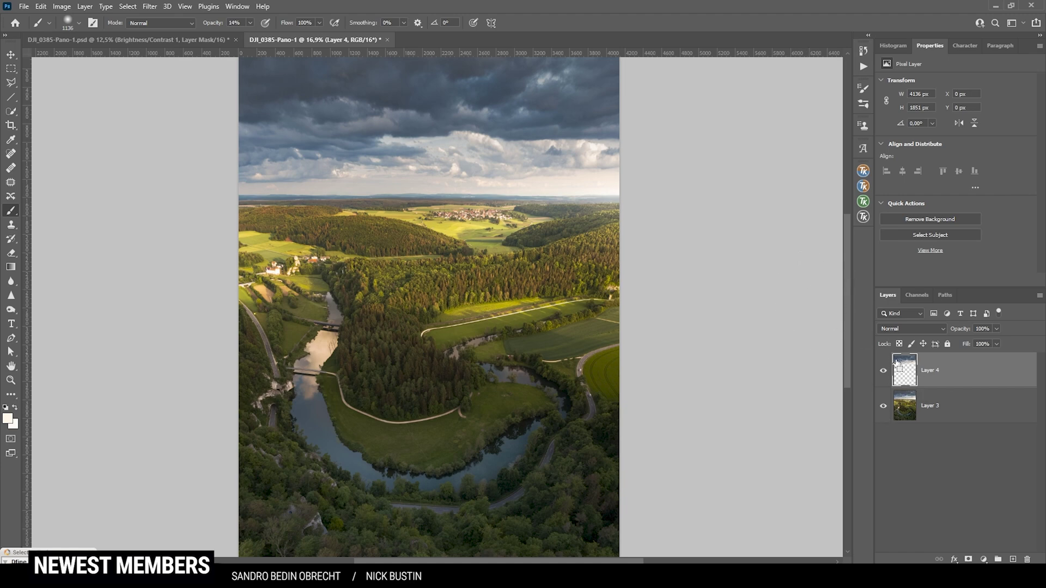
pyautogui.keyDown('ctrl'); pyautogui.click(907, 372); pyautogui.keyUp('ctrl')
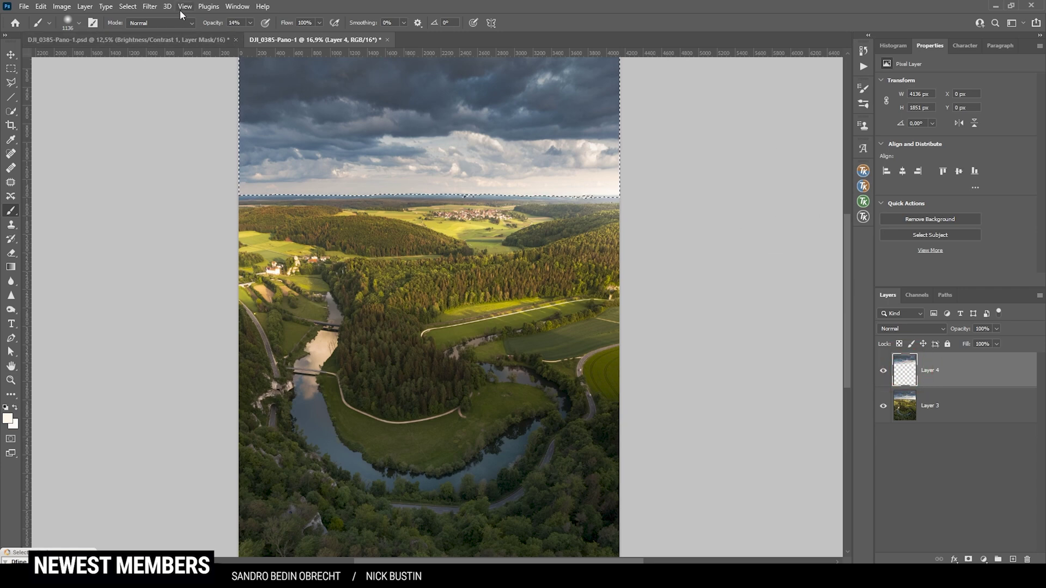
# Start a Path Blur with two curved blur paths across the lower and middle sky.
pyautogui.click(150, 6)
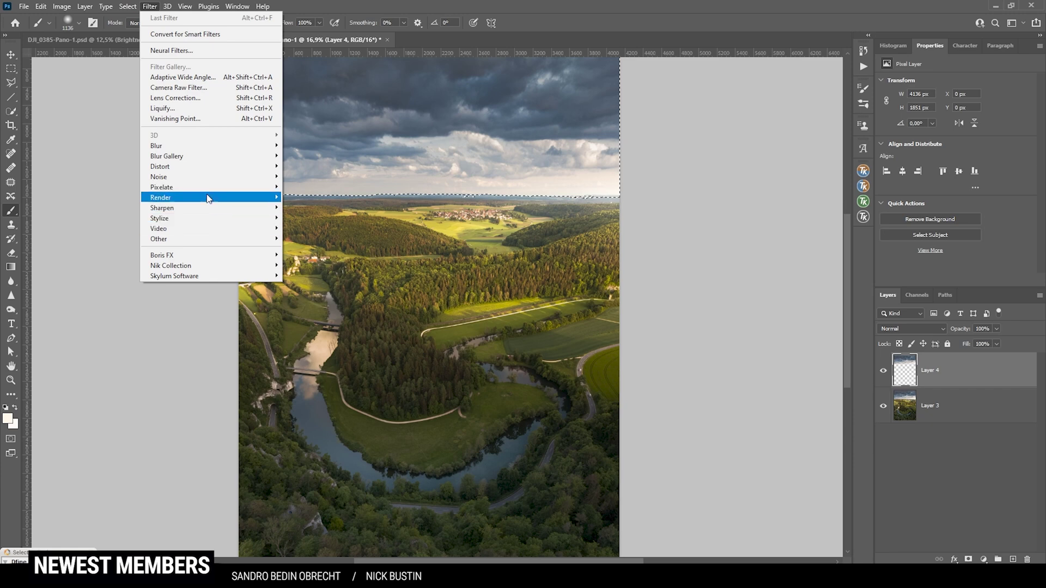
pyautogui.moveTo(206, 158)
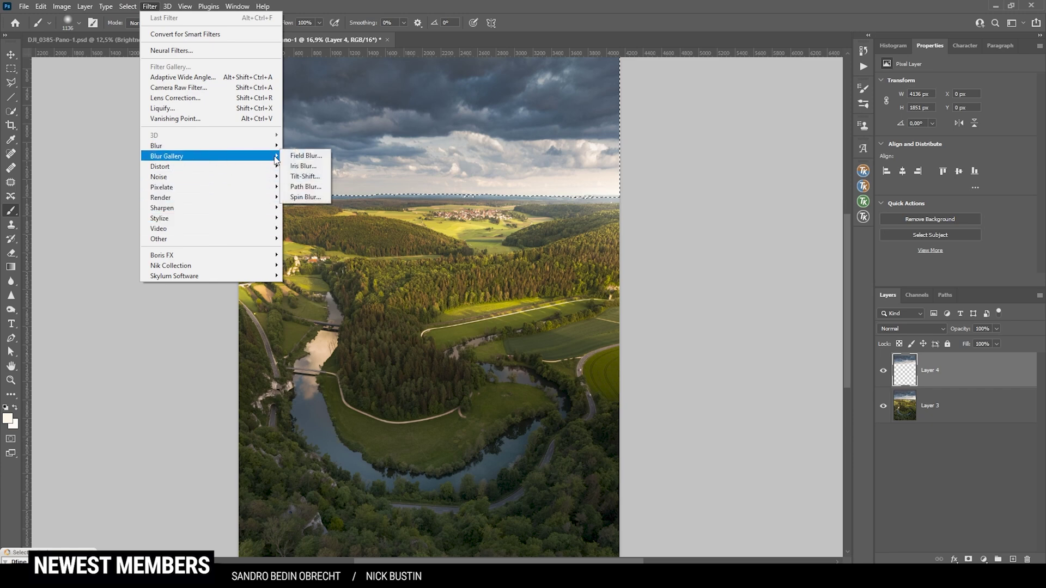
pyautogui.click(315, 191)
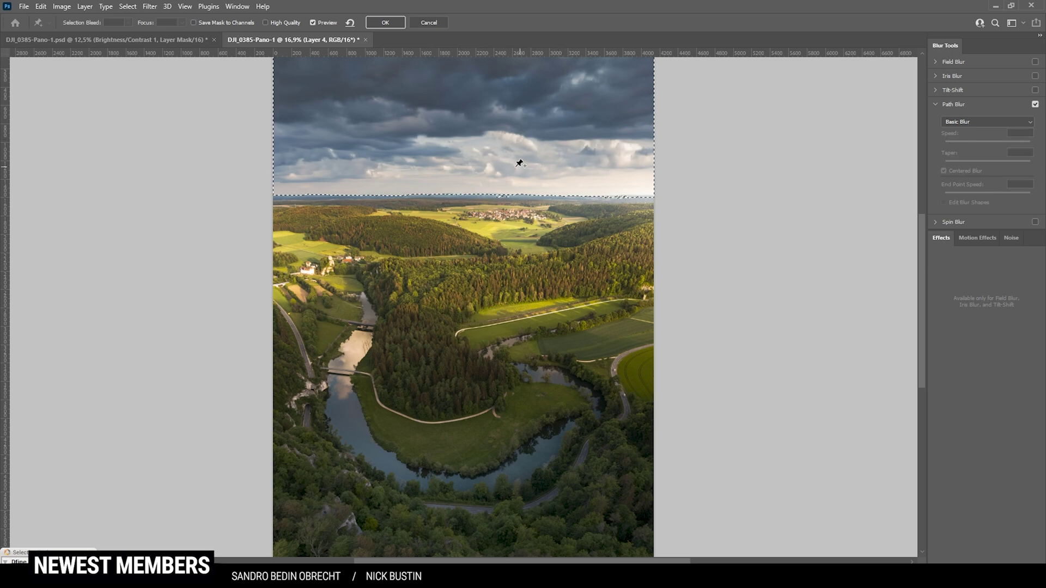
pyautogui.moveTo(495, 167)
pyautogui.mouseDown()
pyautogui.moveTo(570, 158)
pyautogui.moveTo(533, 158)
pyautogui.mouseUp()
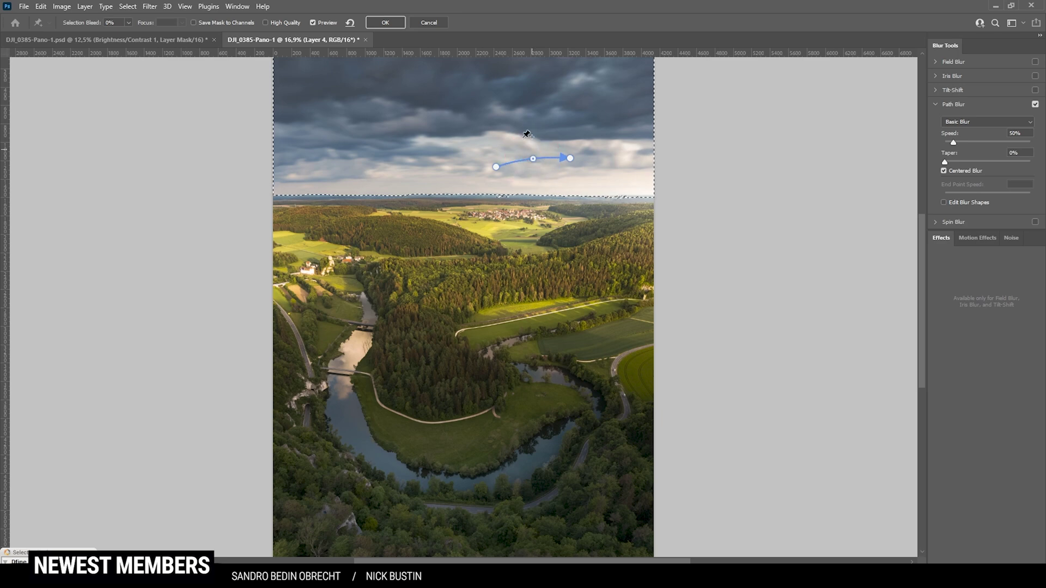
pyautogui.click(482, 122)
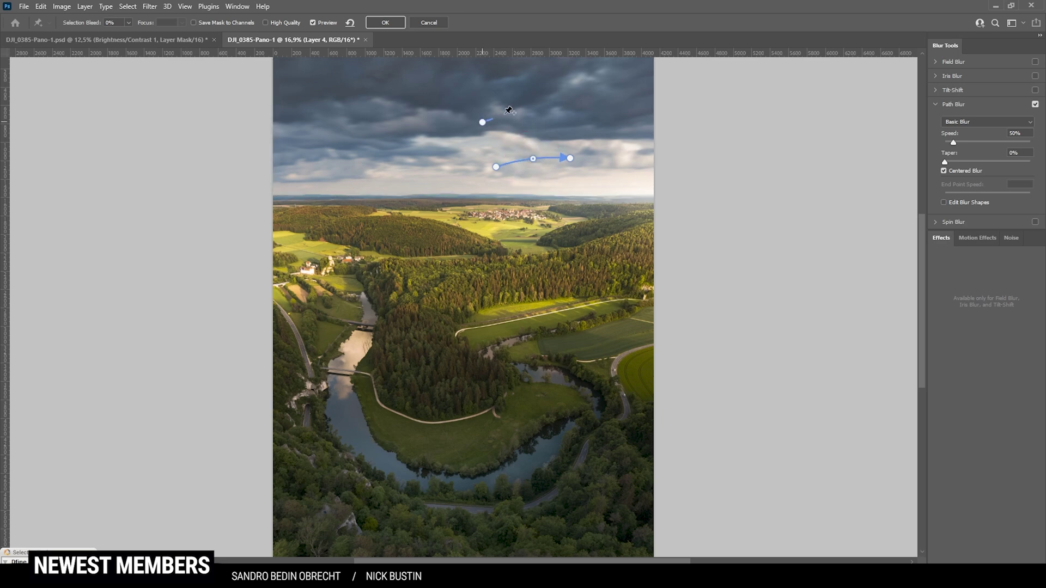
pyautogui.doubleClick(561, 113)
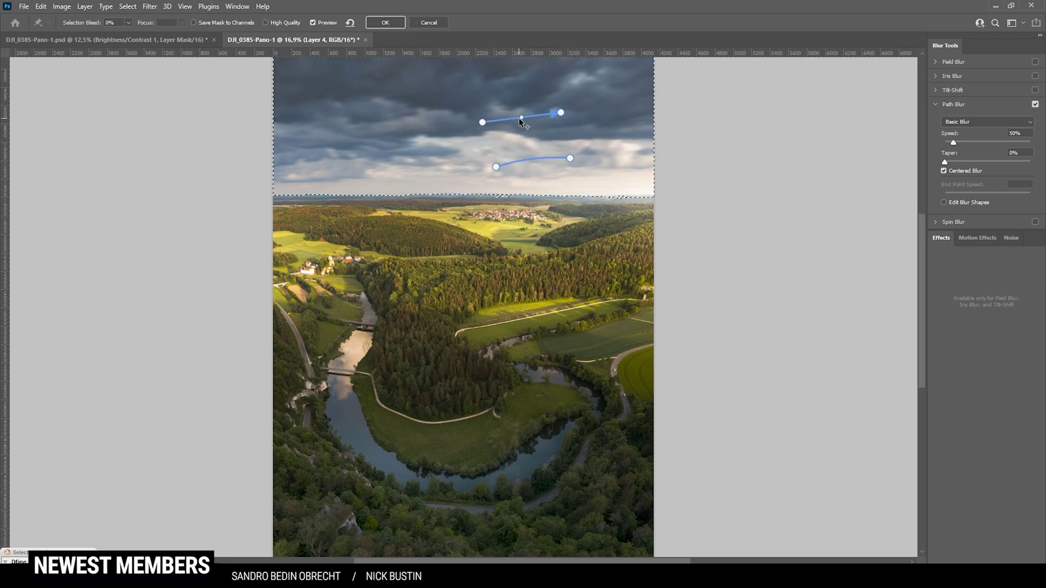
pyautogui.moveTo(521, 119); pyautogui.dragTo(522, 124)
# Add blur paths across the top and left sky and apply the Path Blur at speed 50%.
pyautogui.click(453, 95)
pyautogui.doubleClick(500, 68)
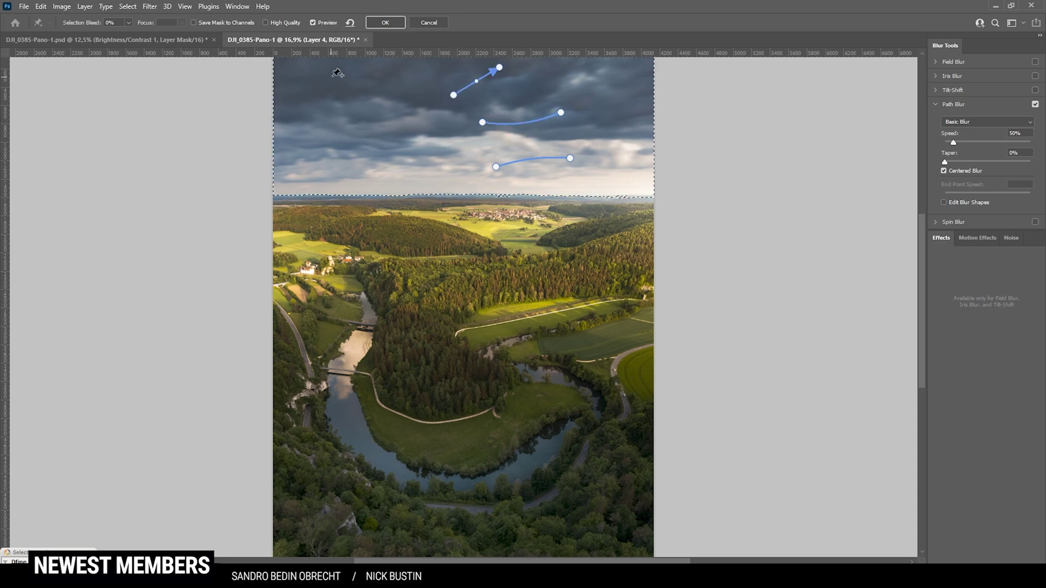
pyautogui.click(332, 75)
pyautogui.doubleClick(424, 91)
pyautogui.moveTo(378, 83); pyautogui.dragTo(359, 124)
pyautogui.click(298, 126)
pyautogui.doubleClick(420, 119)
pyautogui.click(303, 173)
pyautogui.doubleClick(422, 159)
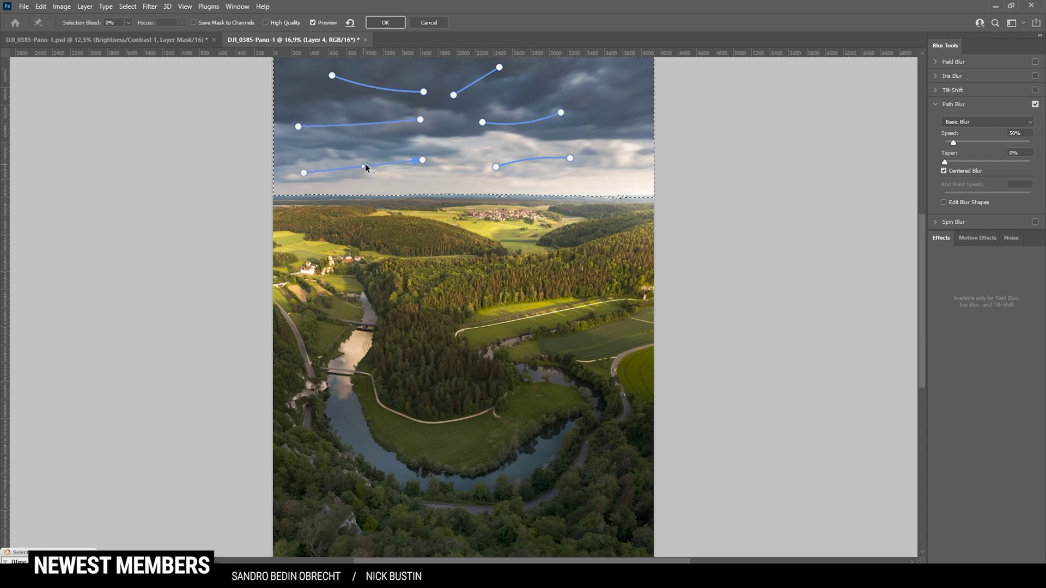
pyautogui.moveTo(365, 165); pyautogui.dragTo(362, 155)
pyautogui.click(384, 22)
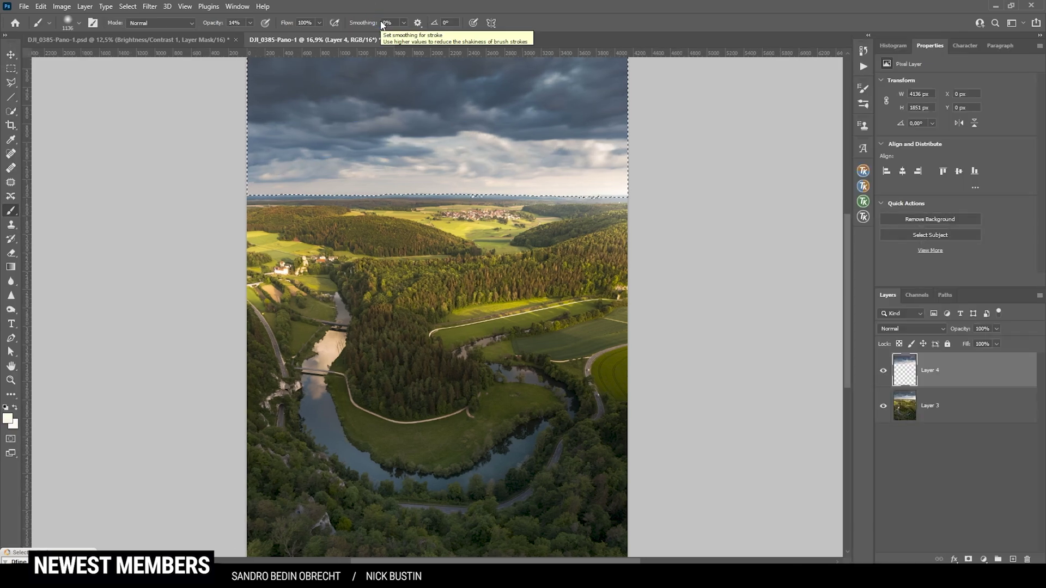
# Deselect the sky, fit the image on screen and merge the two layers.
pyautogui.hotkey('ctrl', 'd')
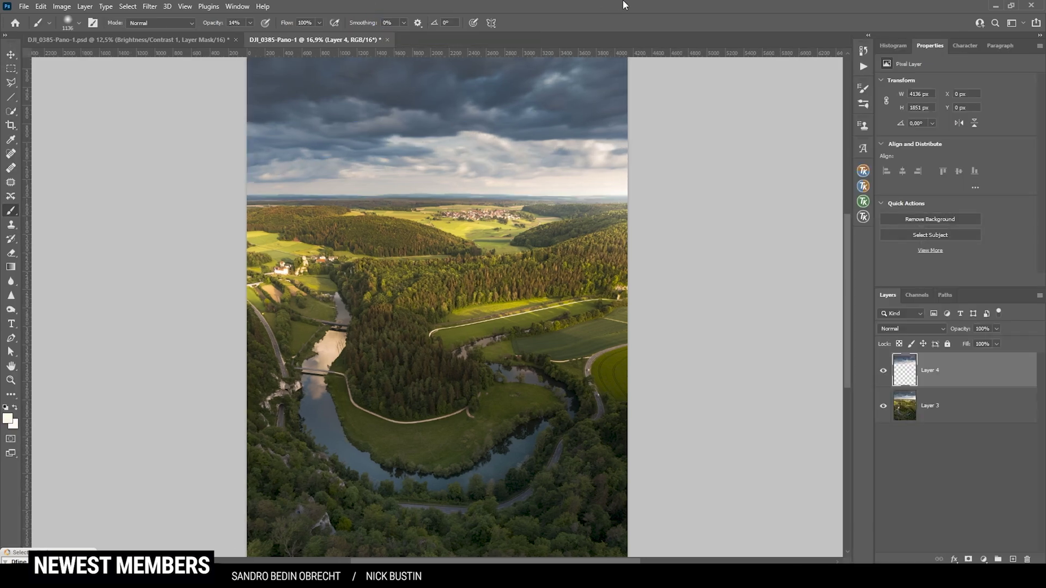
pyautogui.hotkey('ctrl', '0')
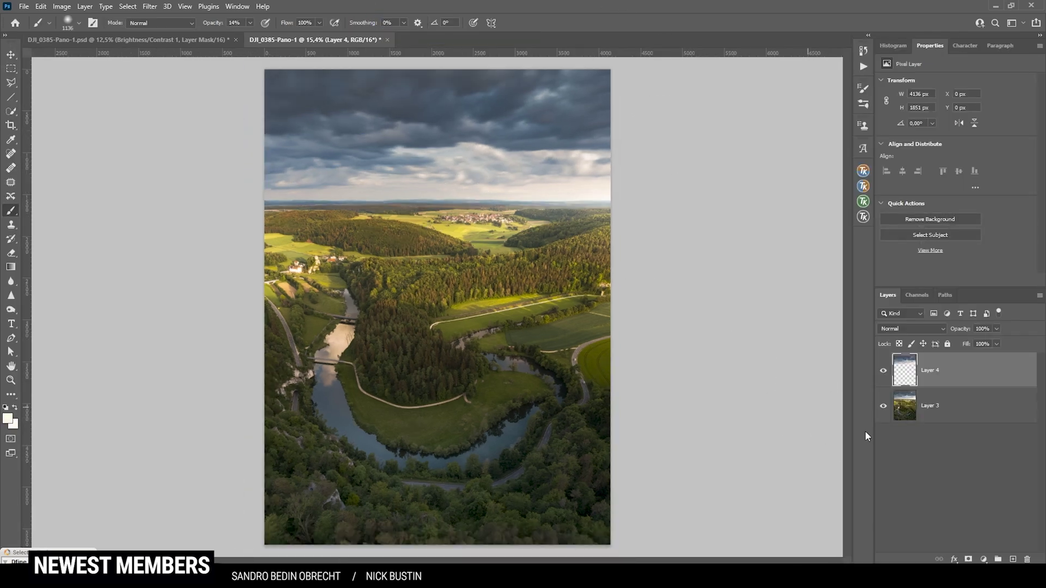
pyautogui.keyDown('shift'); pyautogui.click(929, 410); pyautogui.keyUp('shift')
pyautogui.hotkey('ctrl', 'e')
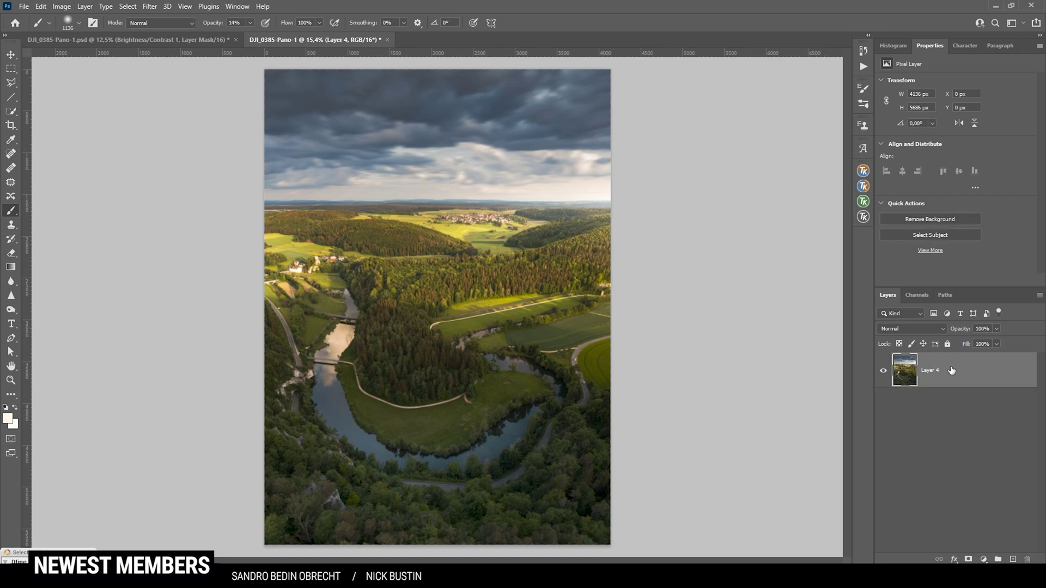
# Apply the Polarisation filter in Color Efex Pro 4 with higher strength and add a second filter slot.
pyautogui.click(154, 7)
pyautogui.moveTo(245, 266)
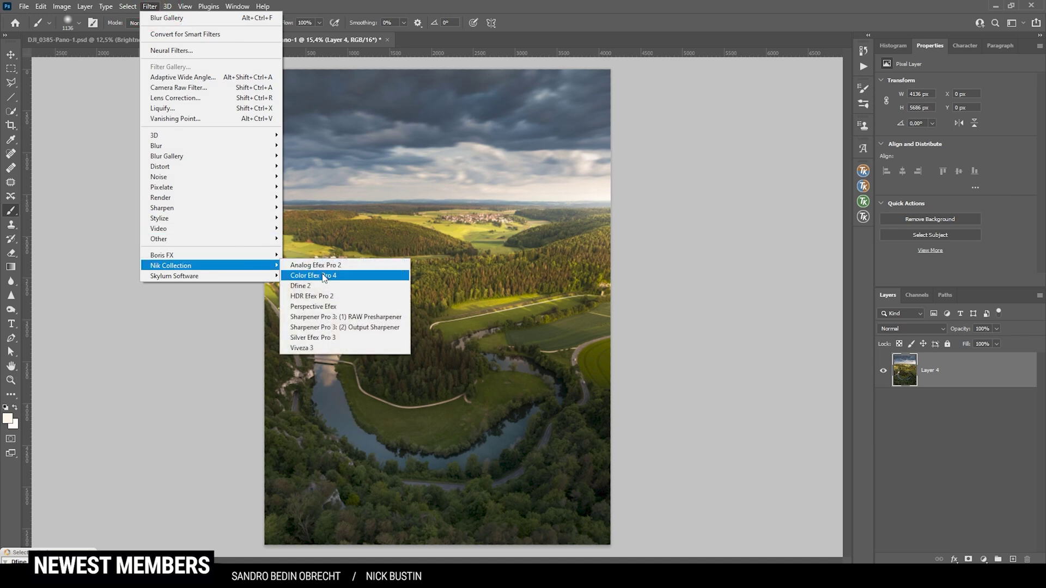
pyautogui.click(324, 276)
pyautogui.moveTo(154, 222); pyautogui.dragTo(158, 381)
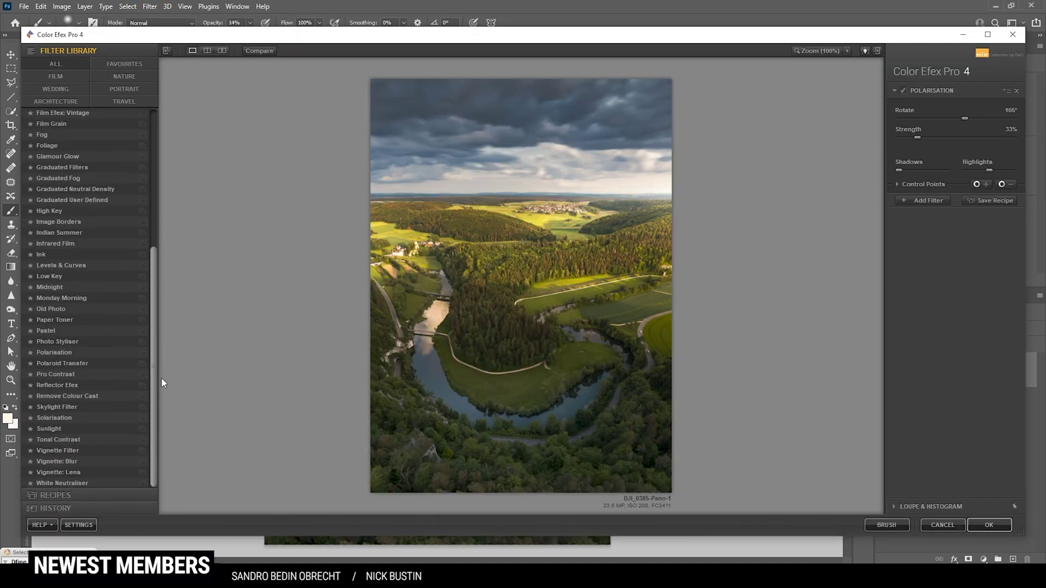
pyautogui.click(82, 357)
pyautogui.moveTo(914, 136)
pyautogui.mouseDown()
pyautogui.moveTo(937, 136)
pyautogui.moveTo(921, 133)
pyautogui.mouseUp()
pyautogui.click(923, 201)
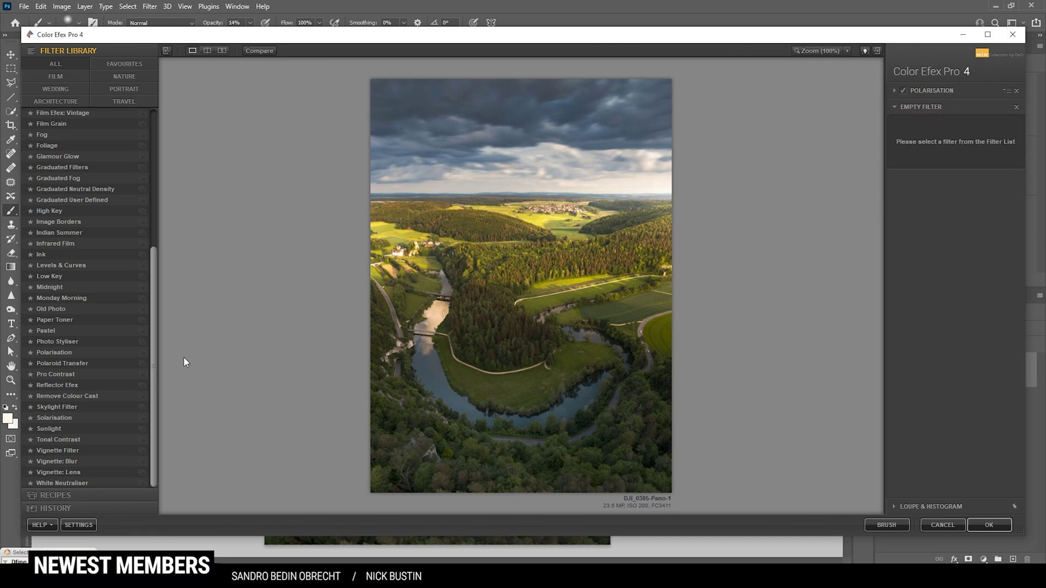
# Apply Pro Contrast with contrast correction lowered to 9%.
pyautogui.click(66, 375)
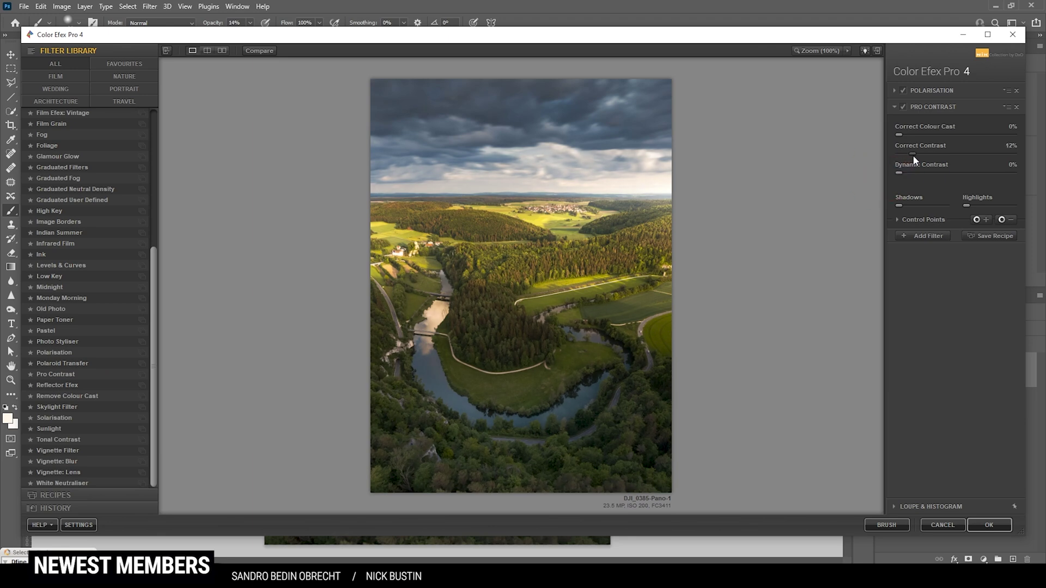
pyautogui.moveTo(914, 157); pyautogui.dragTo(909, 155)
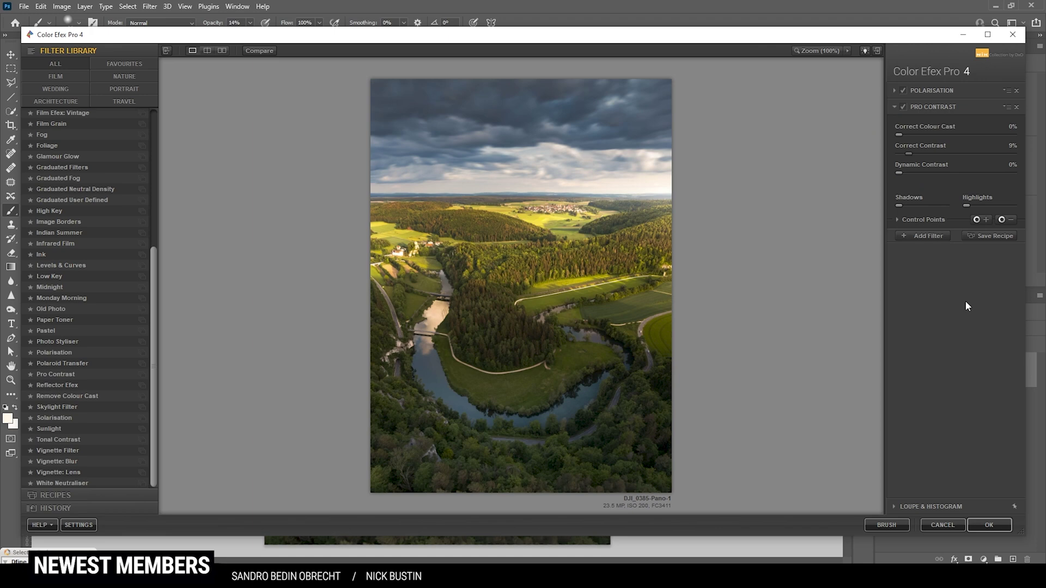
pyautogui.click(924, 236)
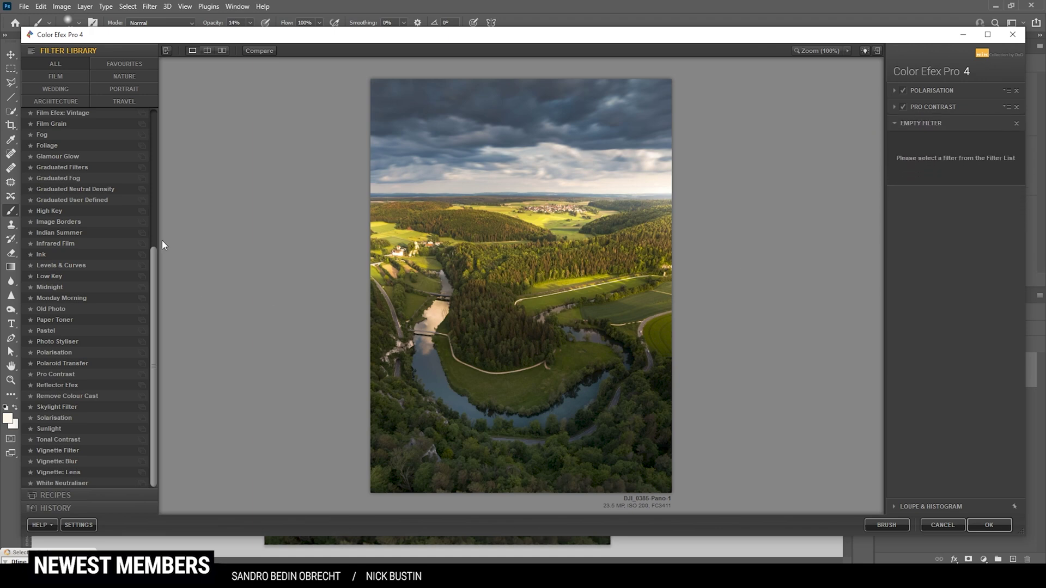
# Add Classical Soft Focus (Soft Focus 3) with two horizon control points, then apply the filters.
pyautogui.moveTo(153, 254); pyautogui.dragTo(141, 110)
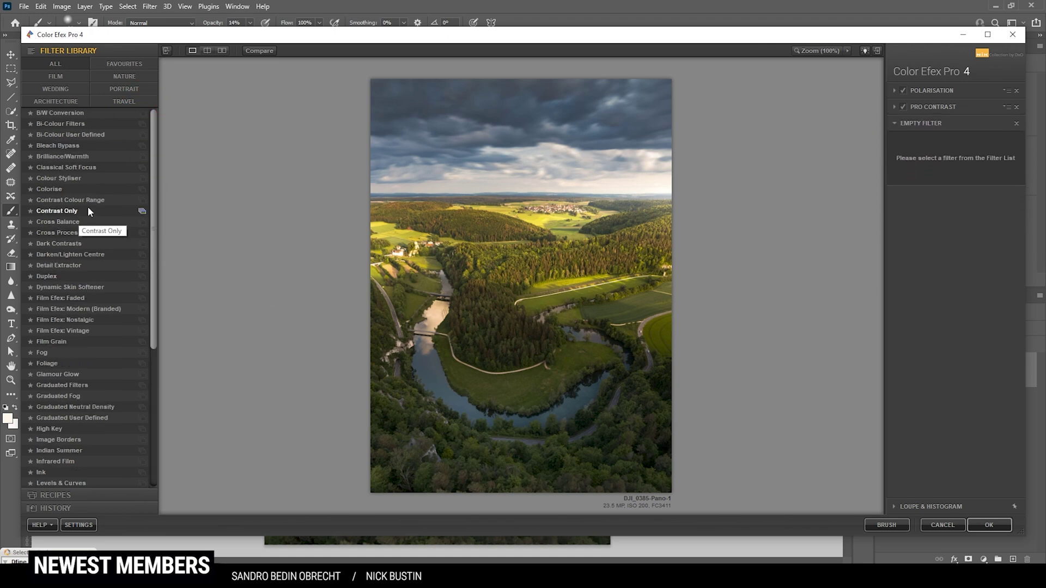
pyautogui.click(95, 171)
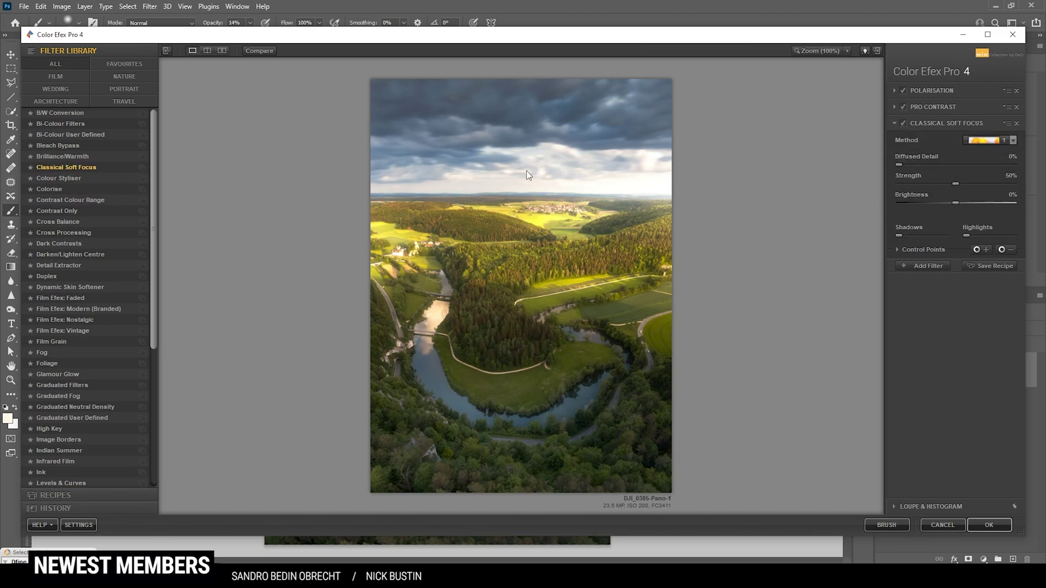
pyautogui.click(992, 147)
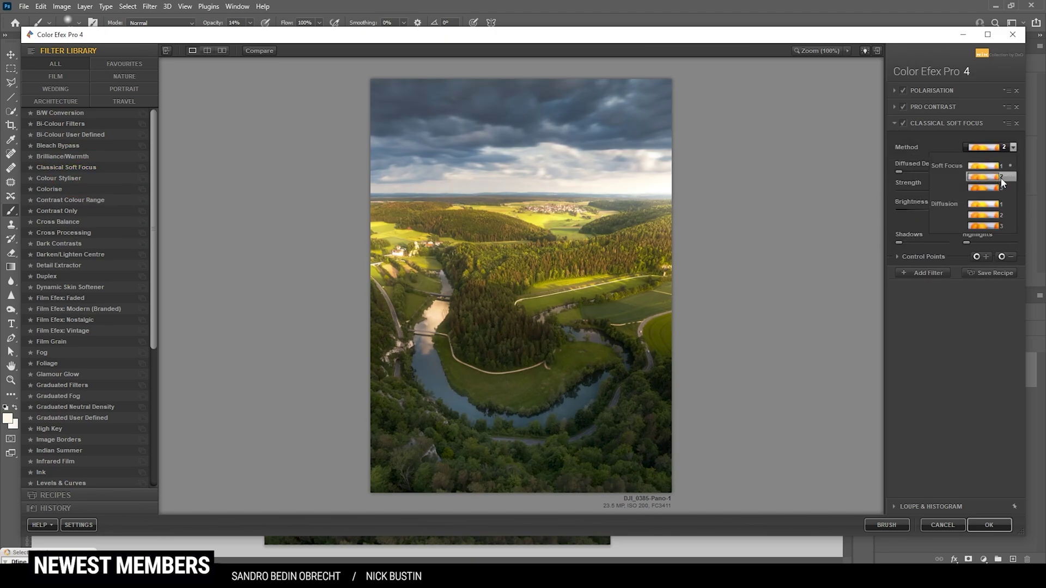
pyautogui.click(1000, 187)
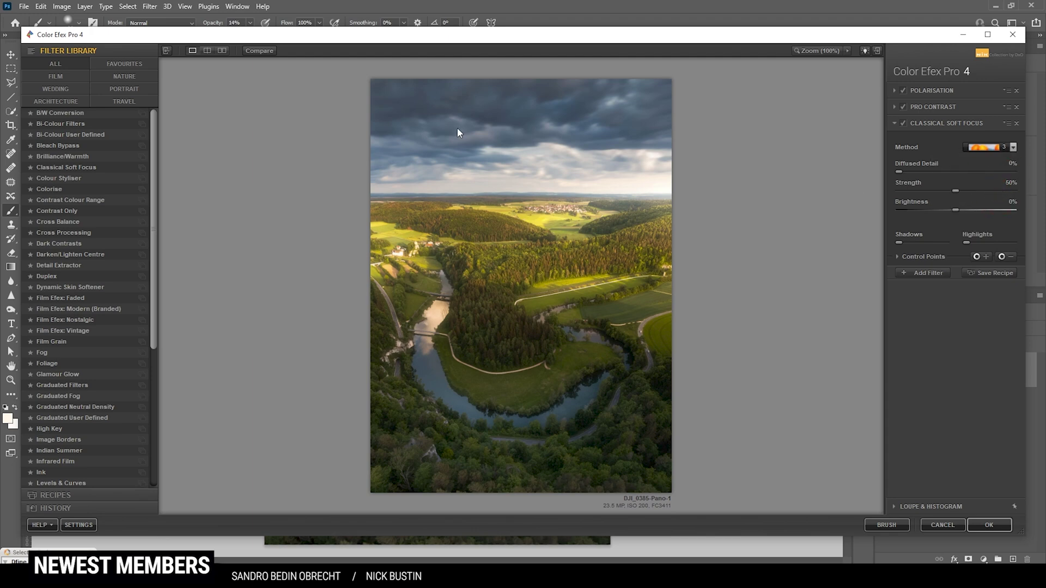
pyautogui.click(986, 257)
pyautogui.click(620, 189)
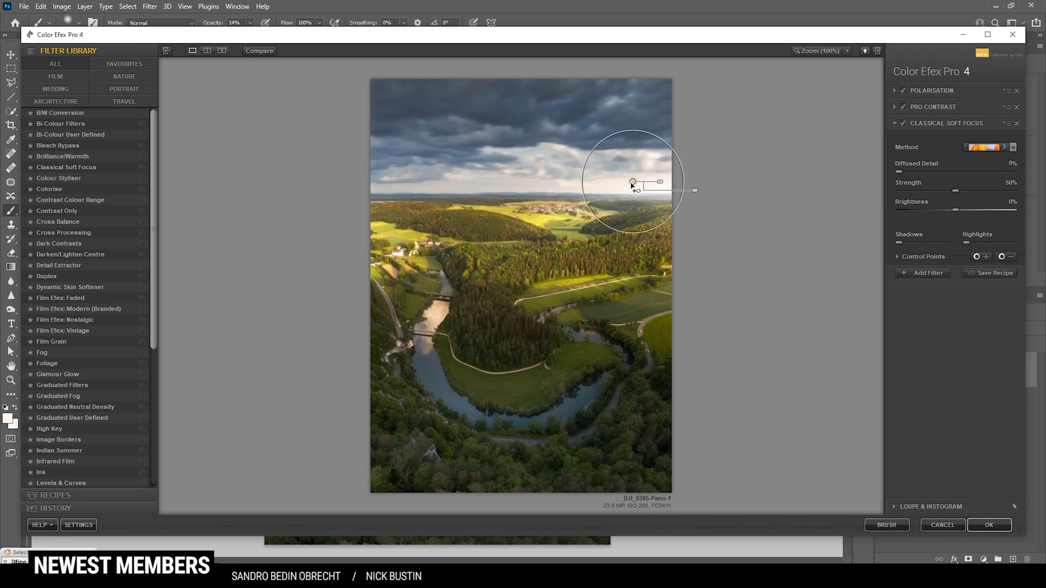
pyautogui.moveTo(648, 189)
pyautogui.mouseDown()
pyautogui.moveTo(662, 189)
pyautogui.moveTo(629, 187)
pyautogui.mouseUp()
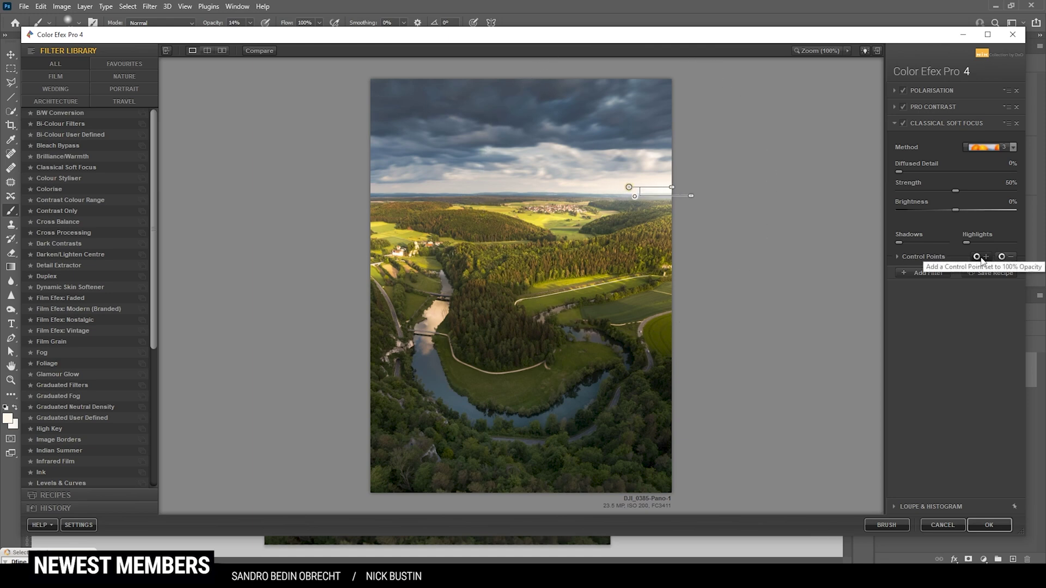
pyautogui.click(986, 256)
pyautogui.click(515, 195)
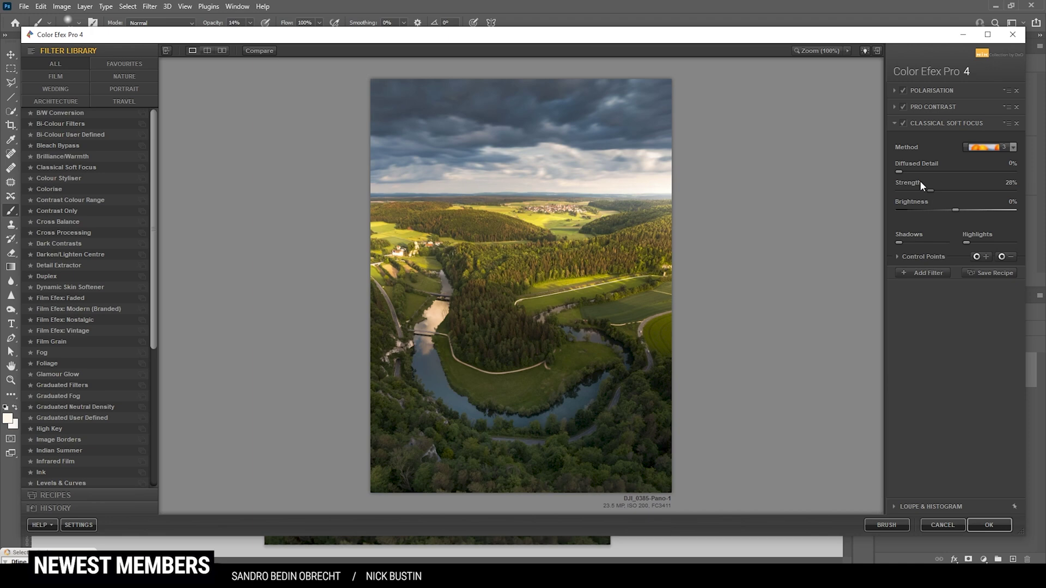
pyautogui.click(989, 525)
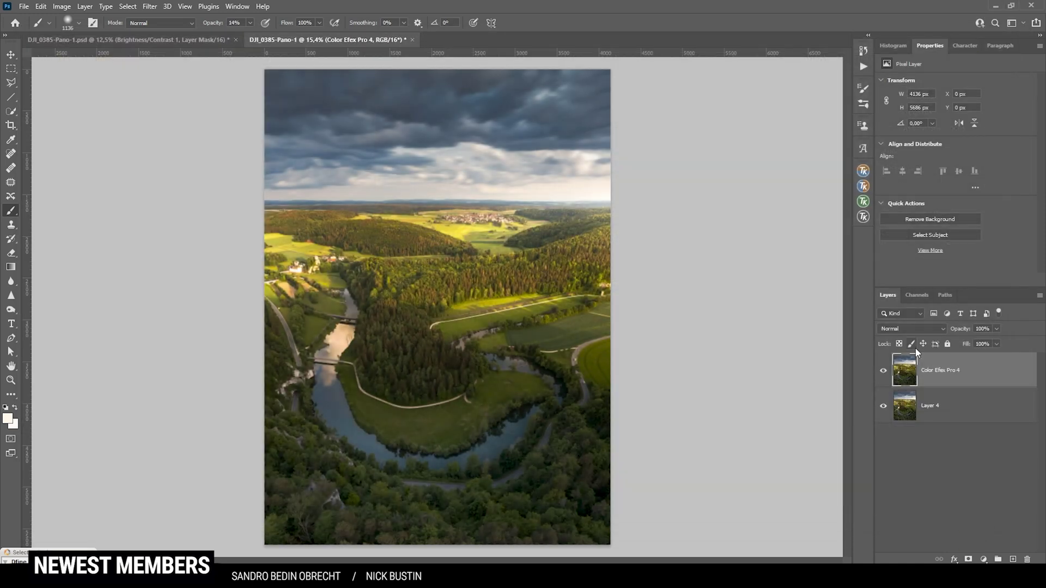